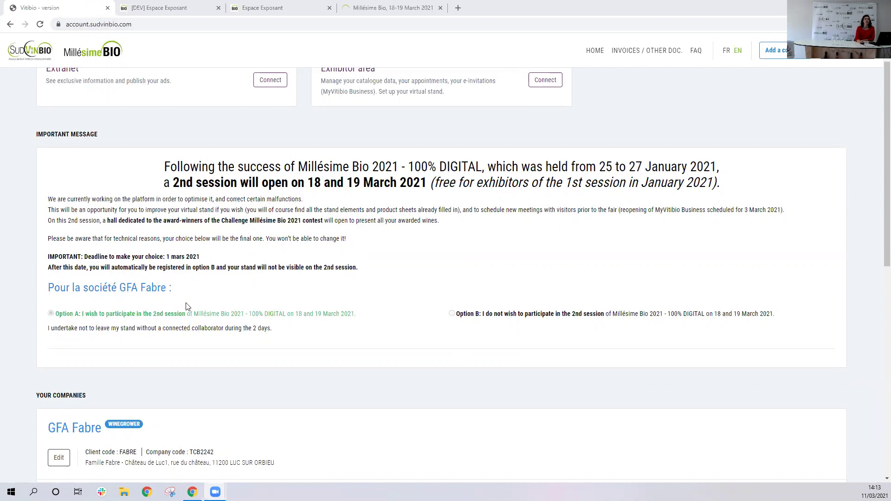
- Connect to the Millésime Bio exhibitor area from the MyVitibio welcome section
scroll(187, 284, up, 1)
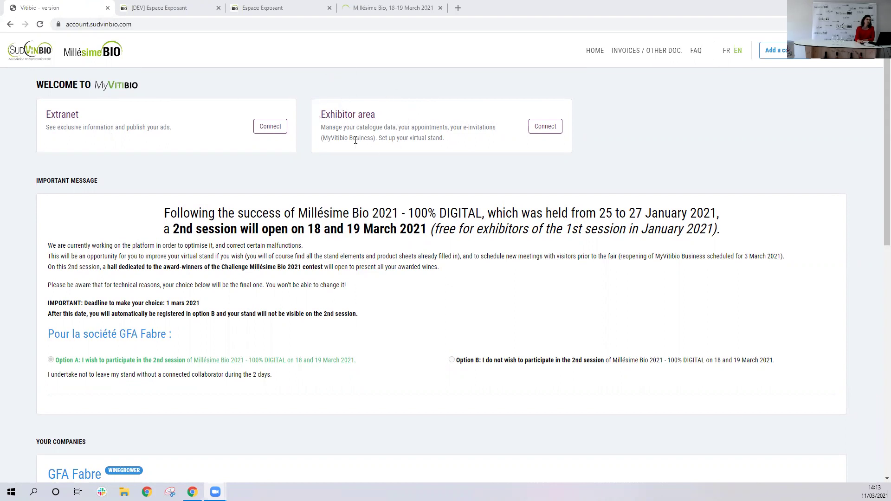
click(539, 127)
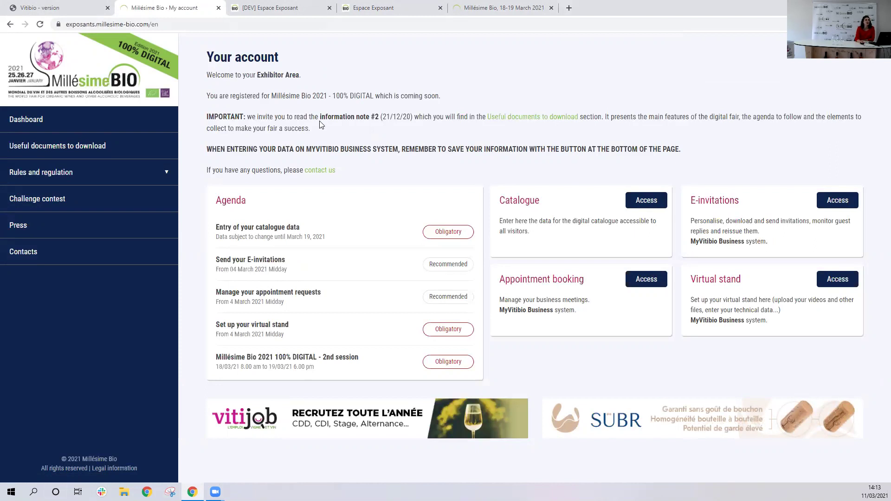
click(58, 148)
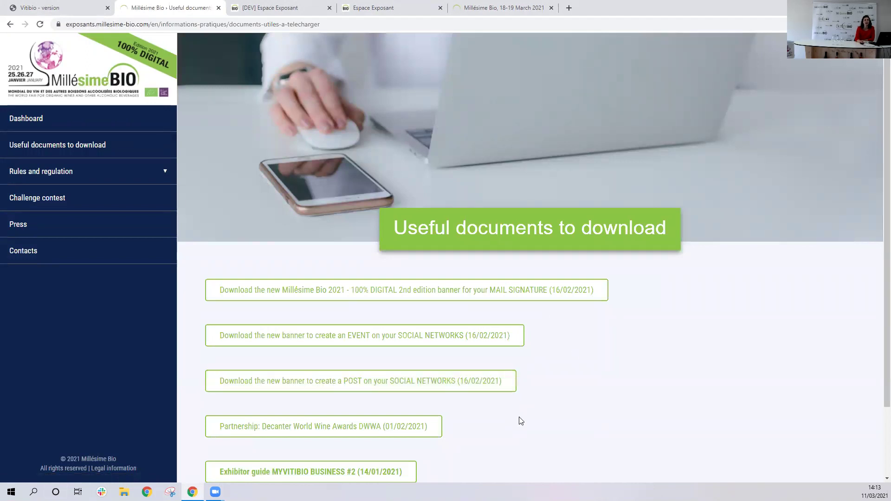
scroll(520, 420, down, 2)
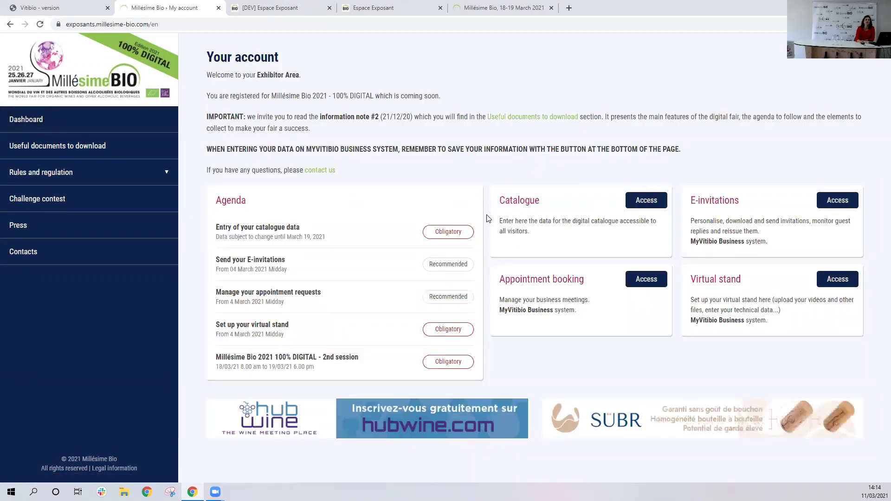
click(651, 203)
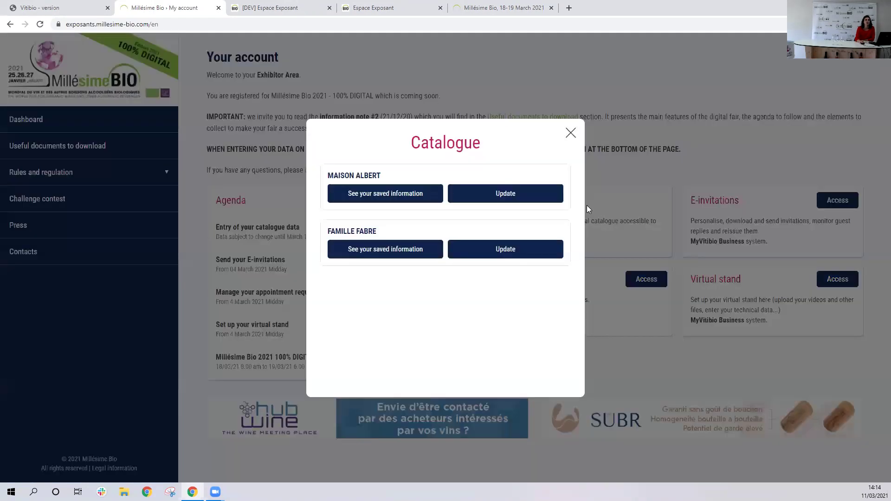
- Open Famille Fabre's catalogue update form and look over its appellations, packaging, volumes and target markets
click(515, 254)
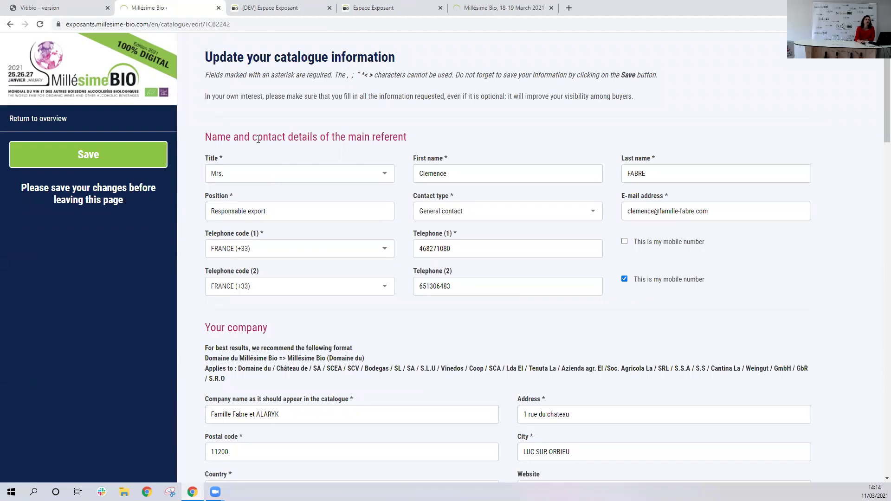
scroll(393, 263, down, 4)
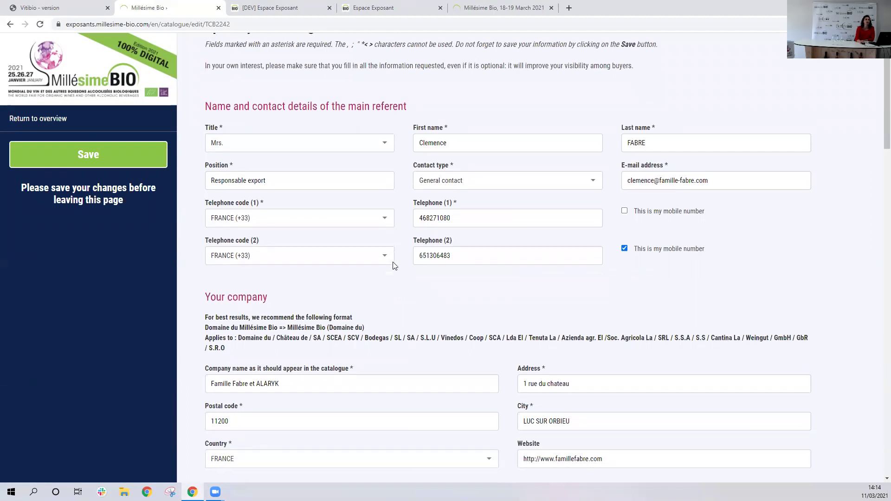
scroll(357, 271, down, 8)
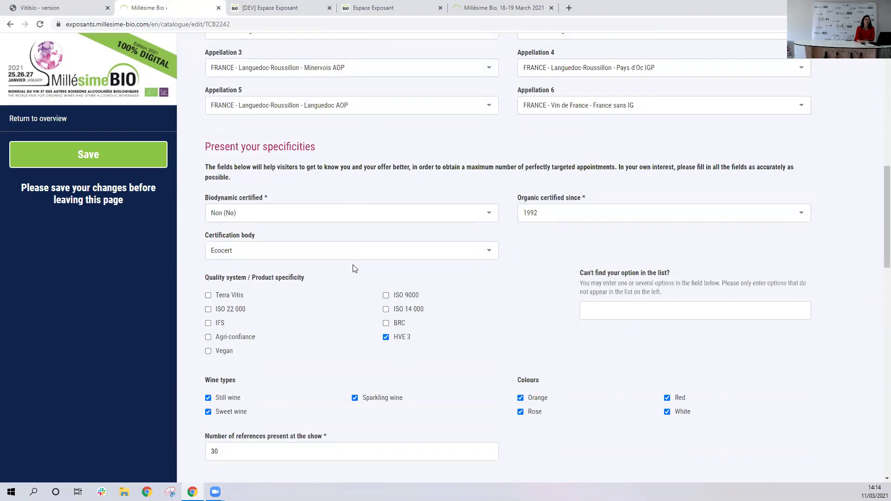
scroll(354, 268, down, 8)
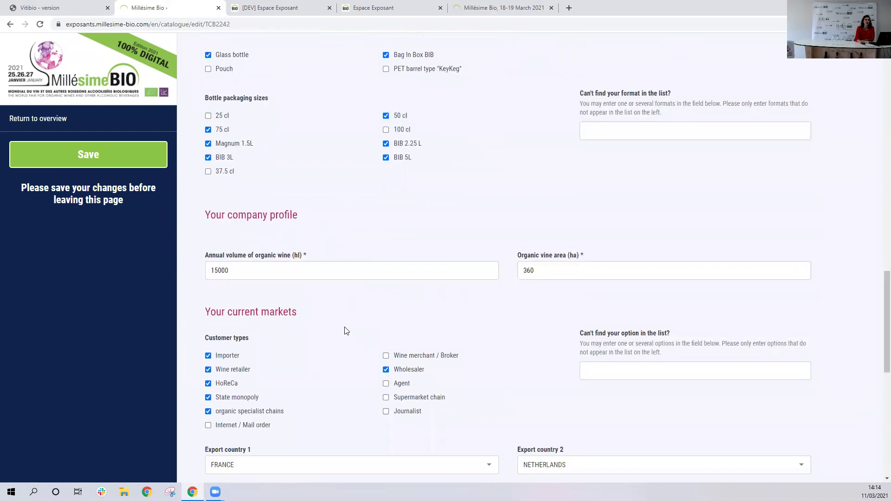
scroll(344, 330, down, 4)
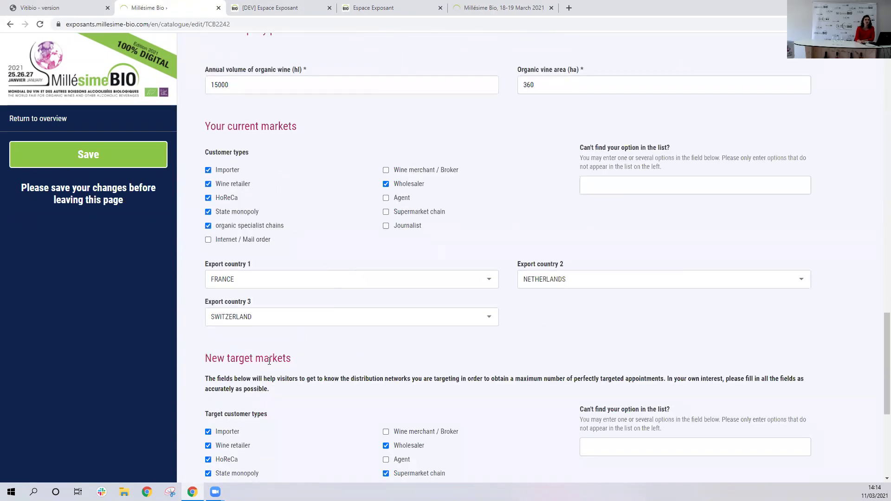
scroll(311, 361, down, 6)
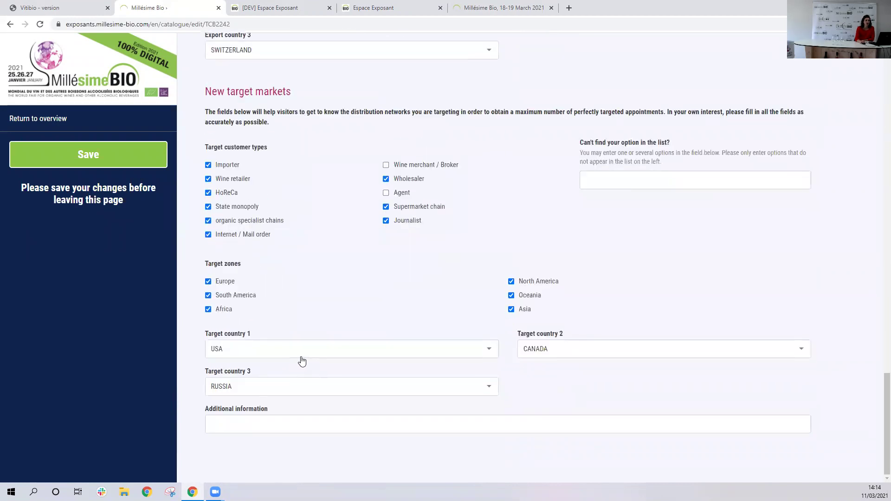
scroll(346, 350, up, 13)
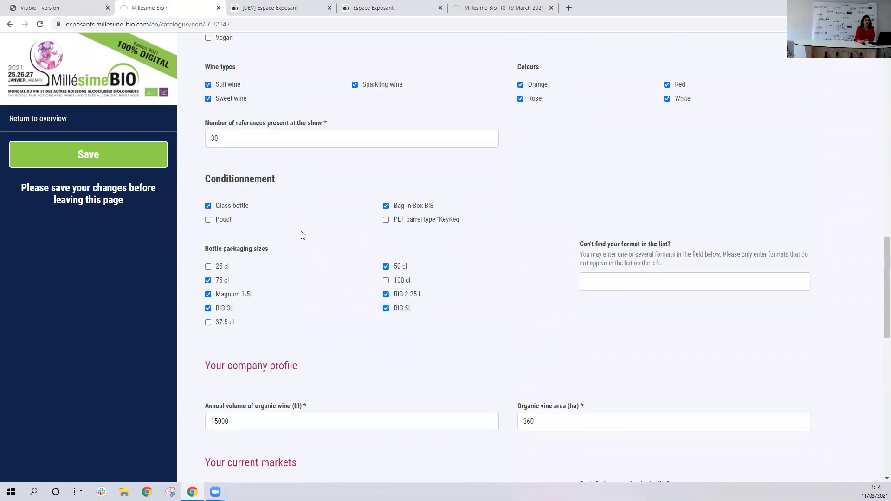
scroll(302, 235, up, 18)
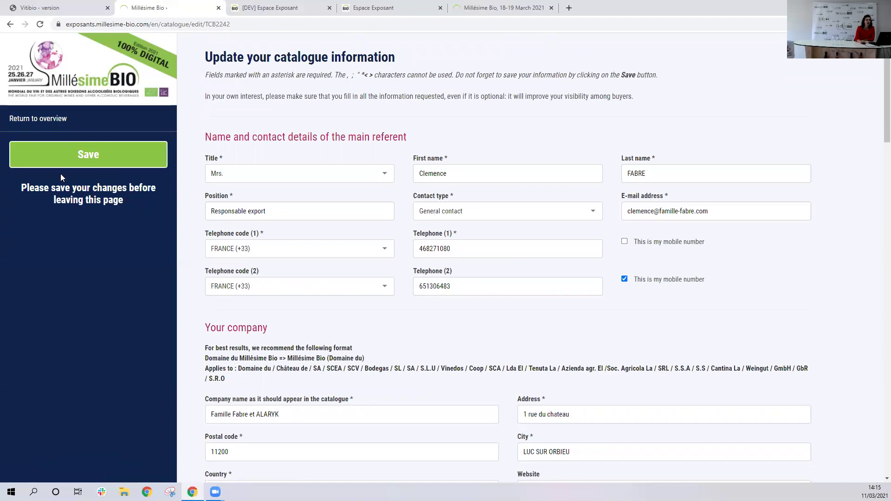
- Return to the account overview, check the Virtual stand choices, then go to the MyVitibio Business dashboard
click(44, 120)
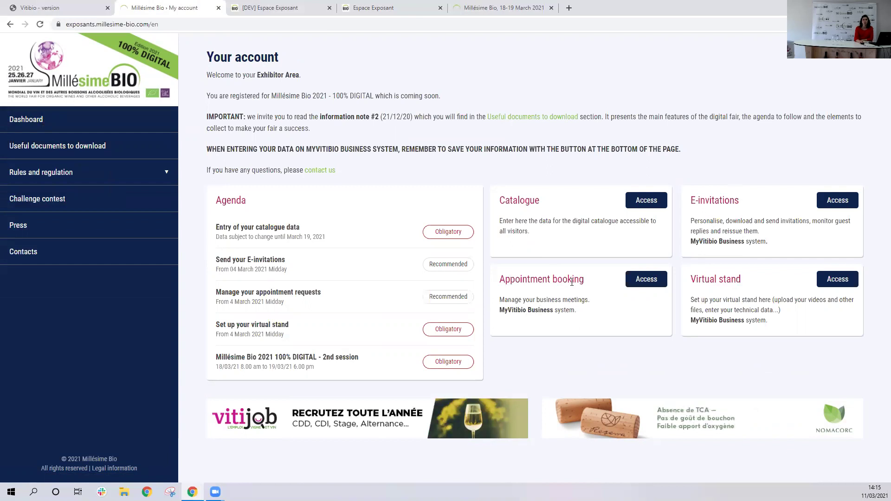
drag(499, 310, 552, 314)
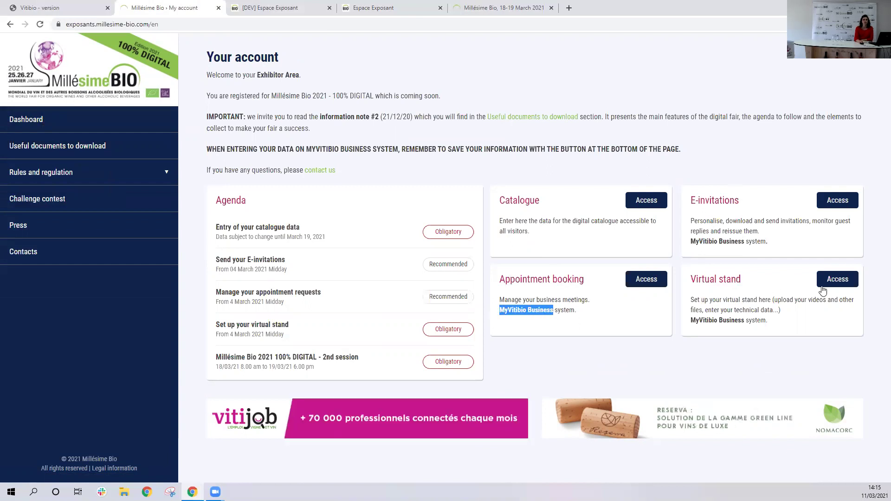
click(846, 282)
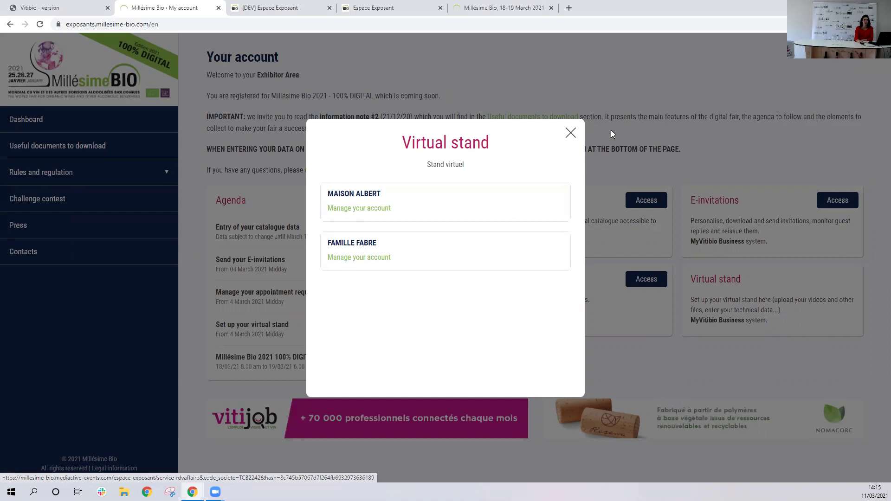
click(570, 133)
click(262, 5)
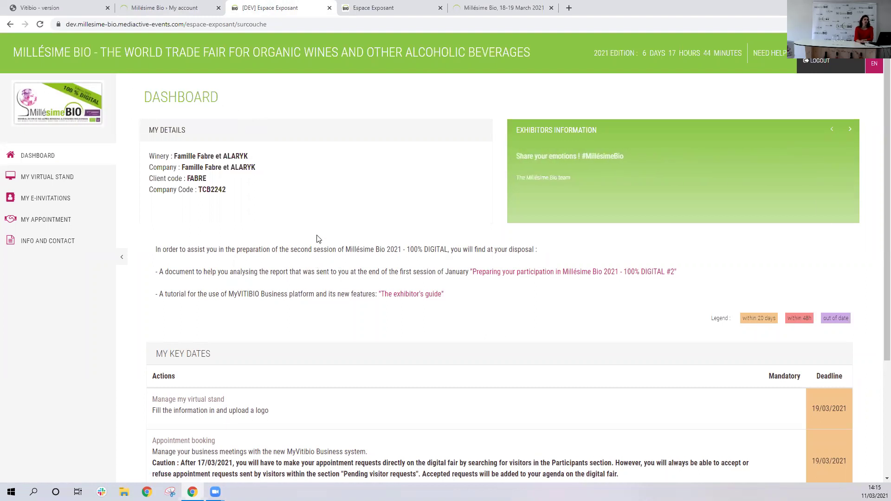
scroll(318, 239, down, 3)
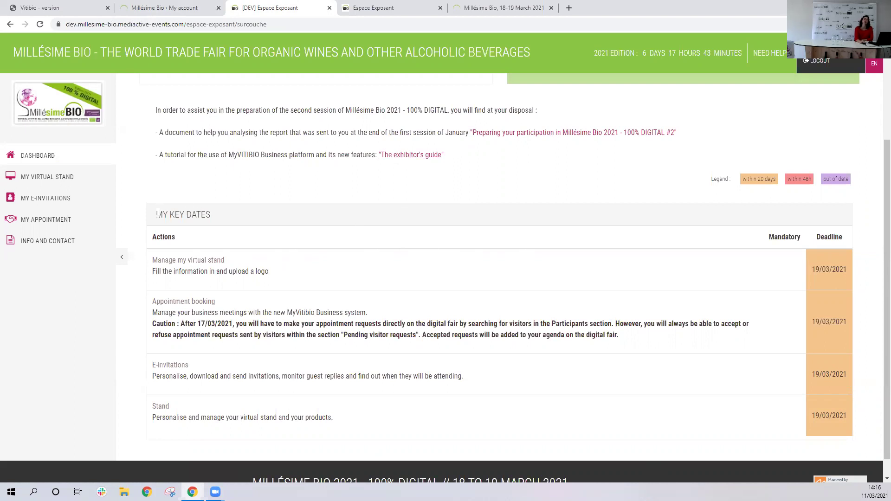
drag(158, 213, 222, 216)
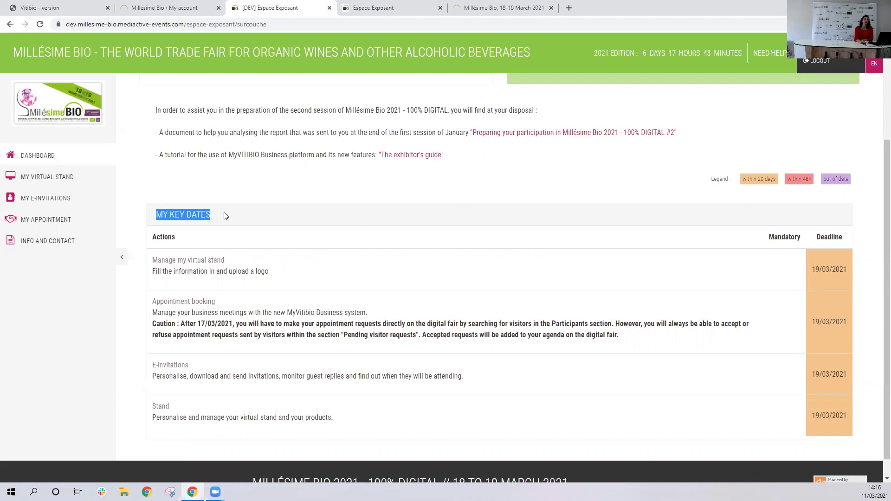
click(224, 216)
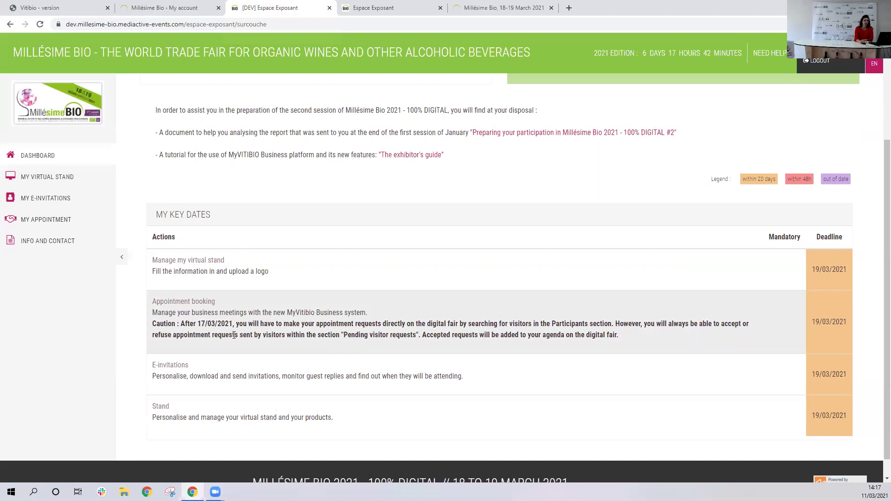
- Bring up Famille Fabre's virtual stand page, then check the Catalogue options on the account overview
click(382, 10)
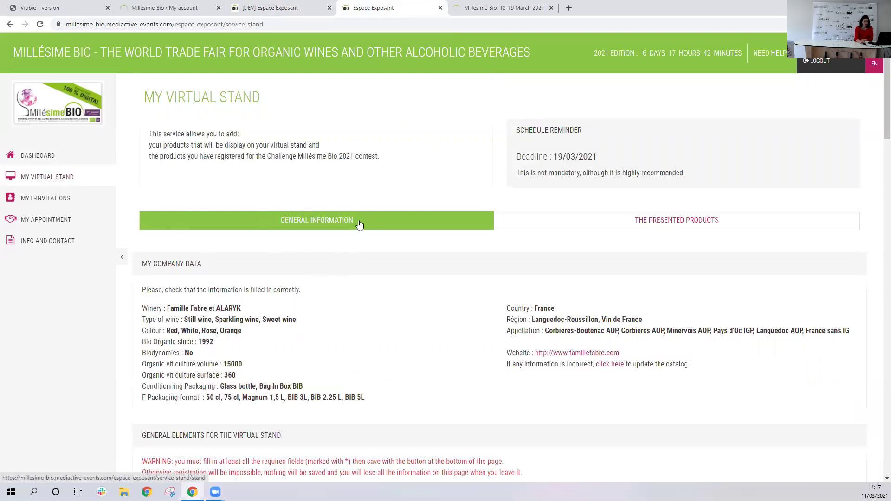
scroll(359, 225, down, 2)
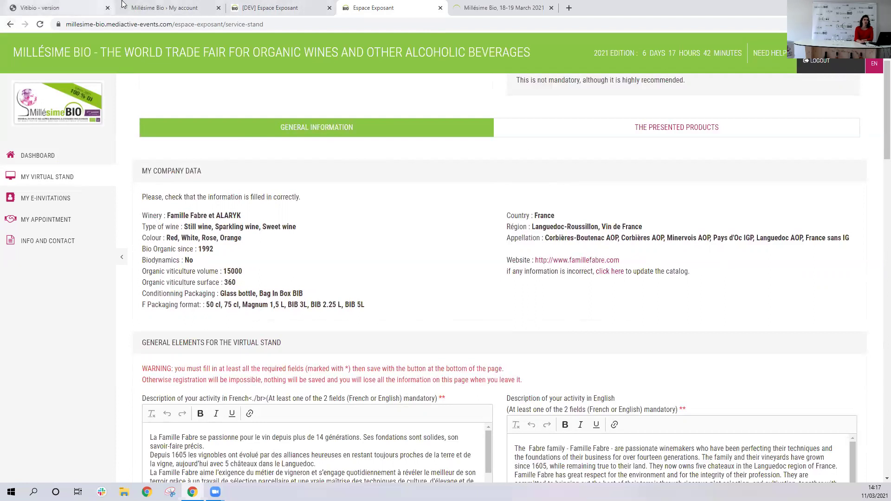
click(141, 10)
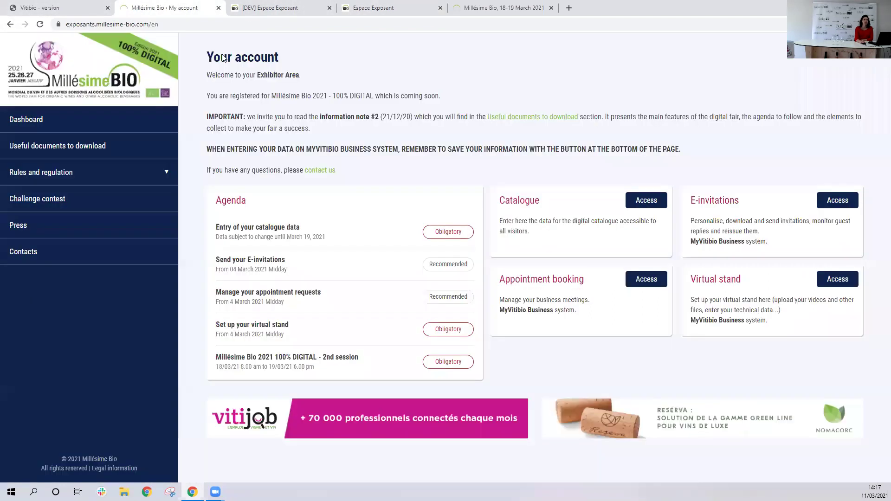
click(646, 202)
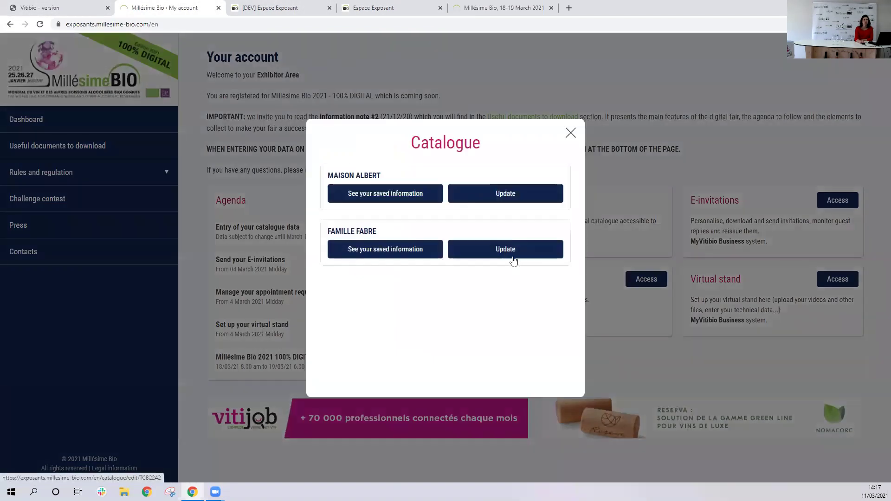
click(571, 133)
- Go back to the virtual stand page to see the activity descriptions and logo
click(379, 7)
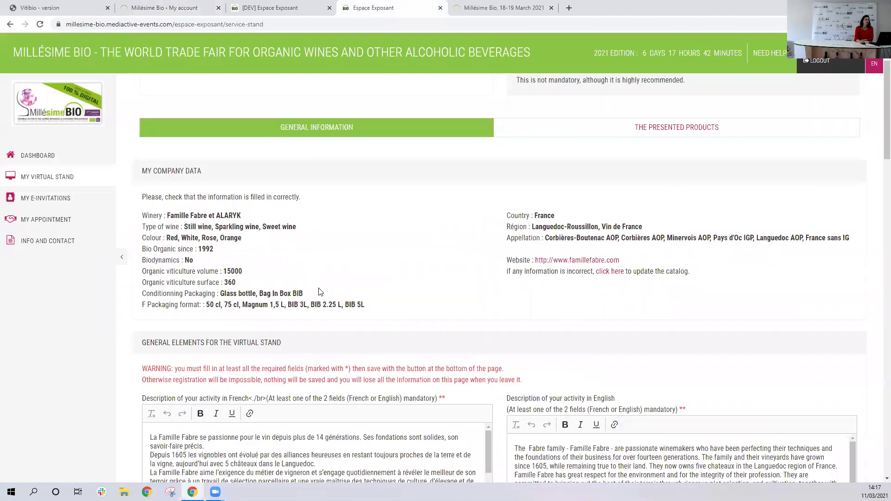
scroll(449, 247, down, 3)
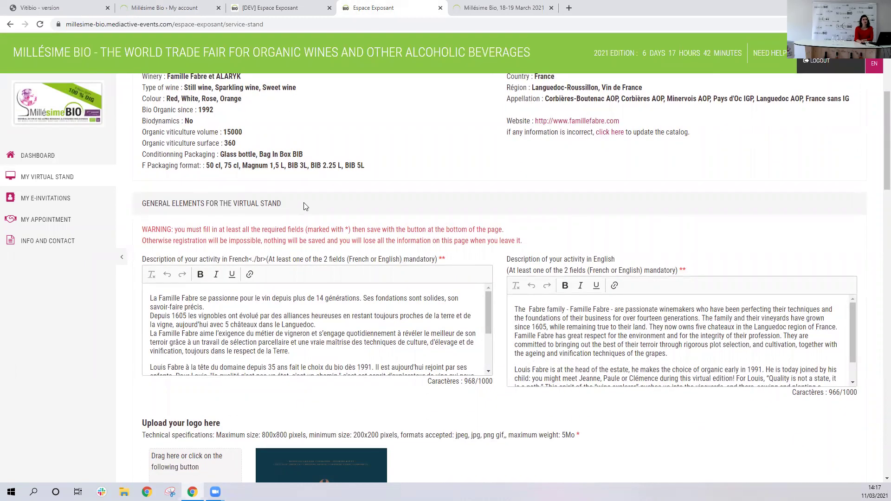
scroll(559, 216, down, 2)
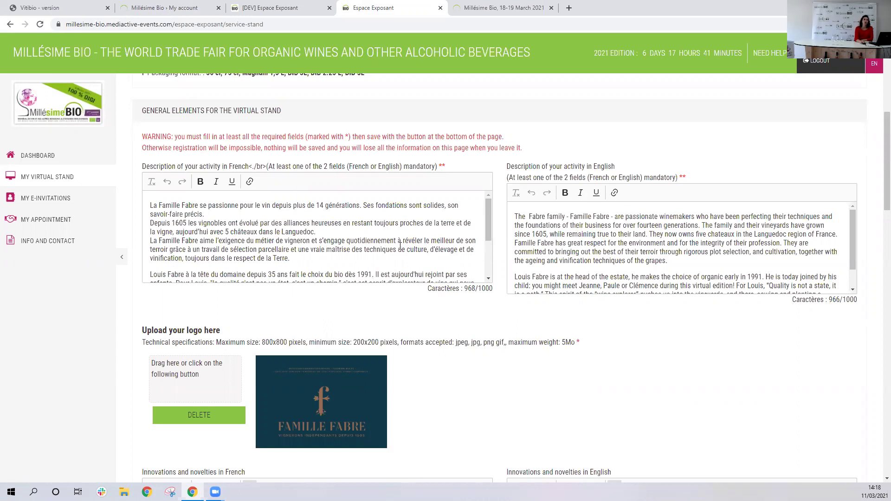
scroll(426, 240, down, 3)
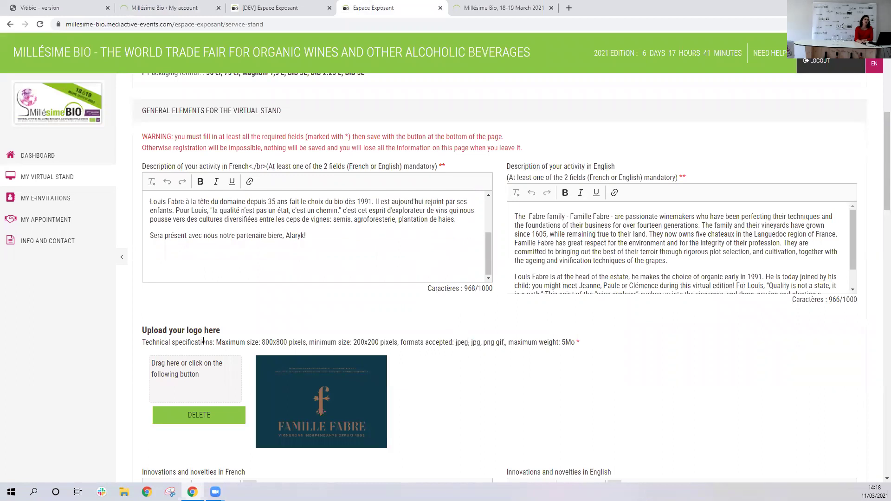
drag(175, 341, 593, 344)
click(593, 344)
scroll(551, 283, down, 1)
scroll(565, 341, down, 20)
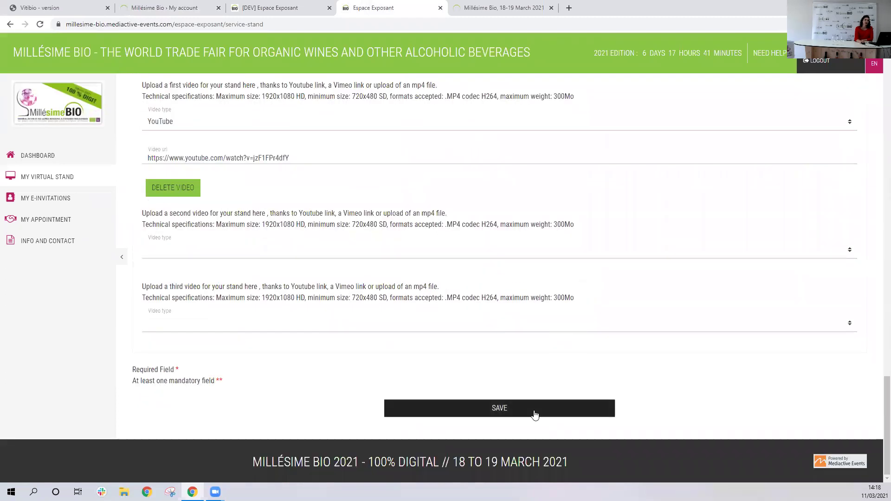
scroll(527, 405, up, 8)
scroll(519, 395, up, 15)
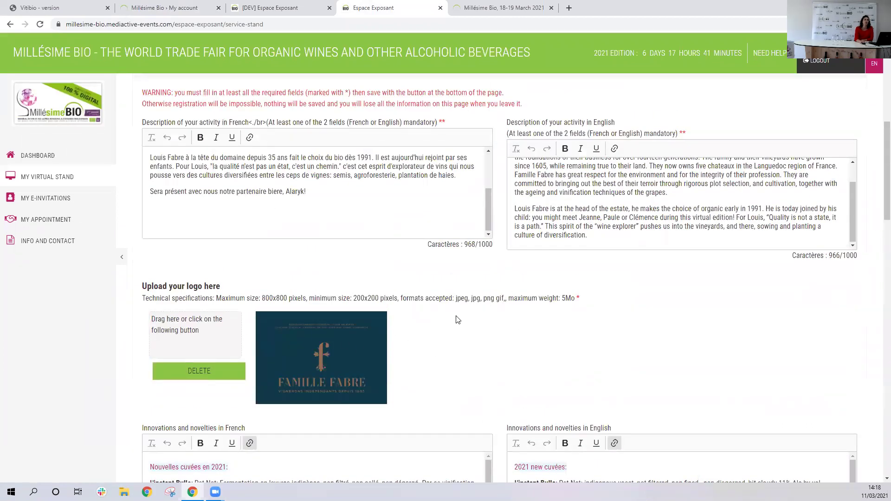
scroll(457, 315, down, 4)
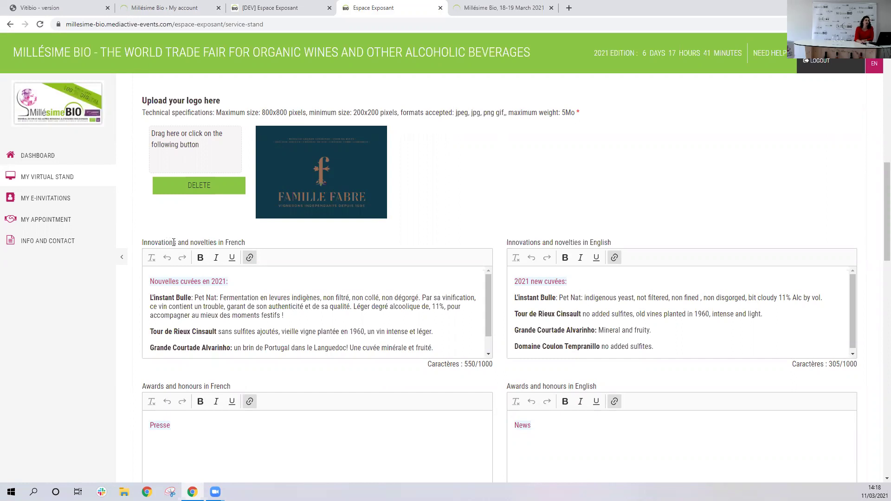
scroll(241, 327, down, 1)
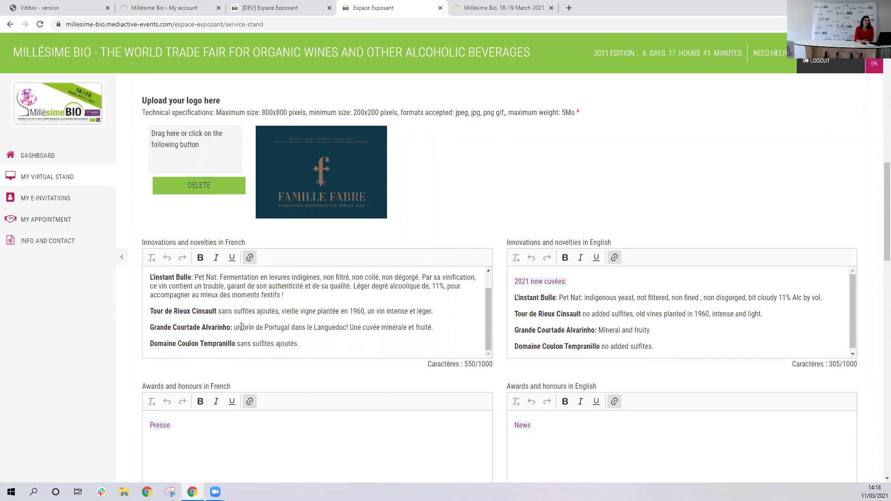
scroll(259, 415, down, 2)
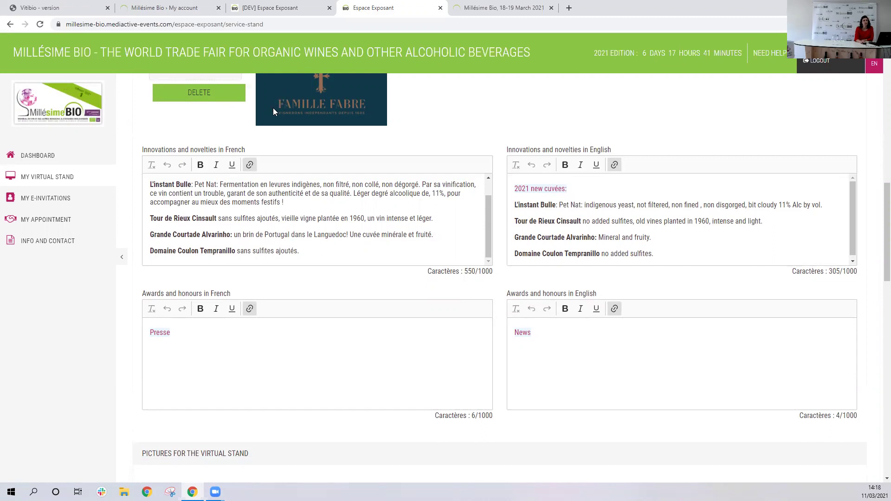
click(147, 332)
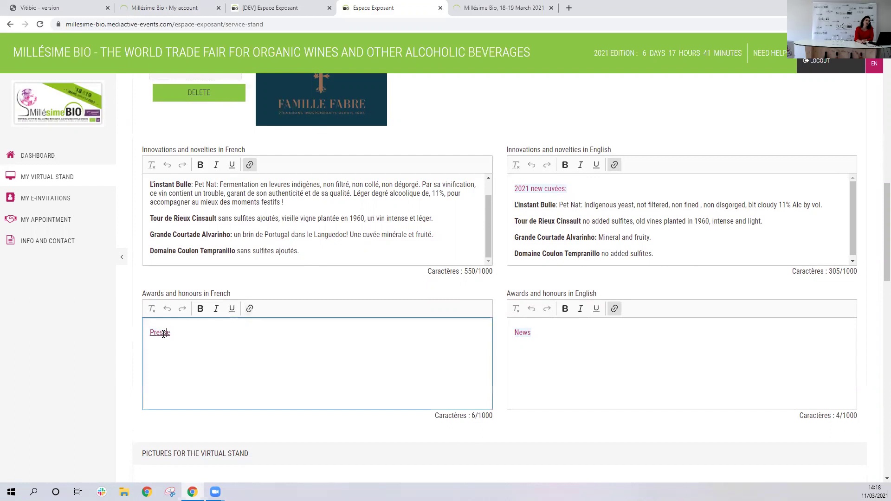
click(150, 332)
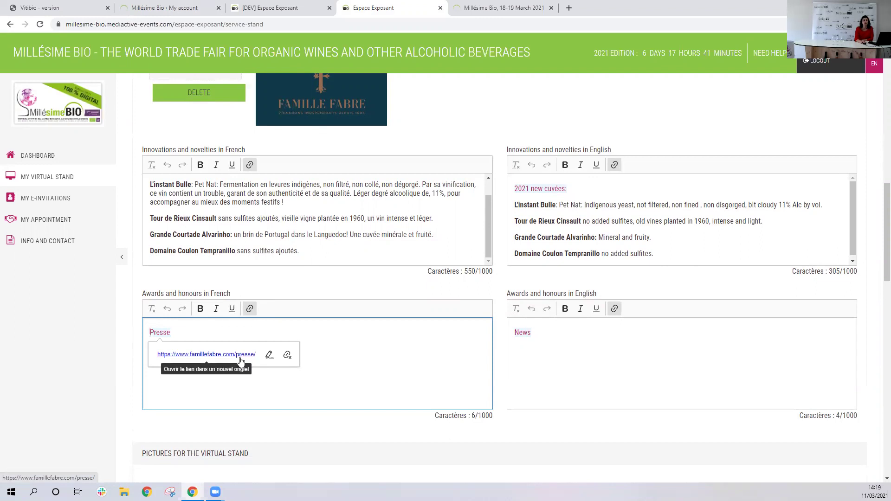
click(347, 345)
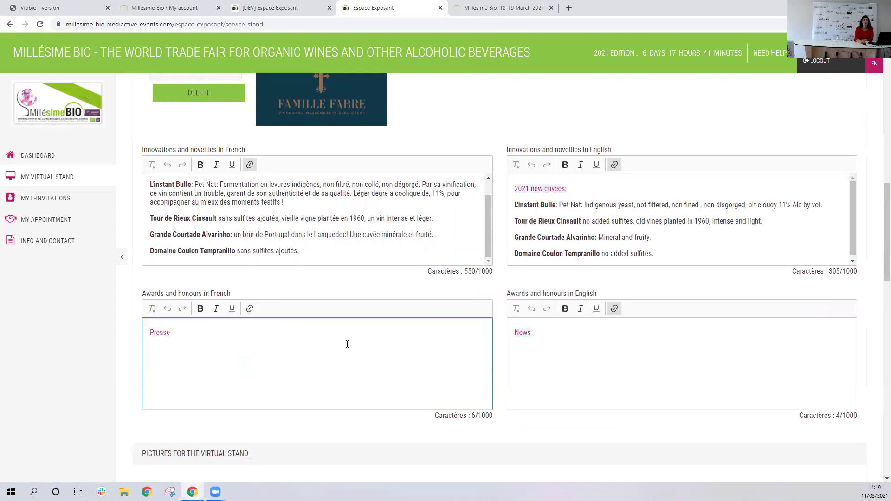
scroll(342, 341, down, 4)
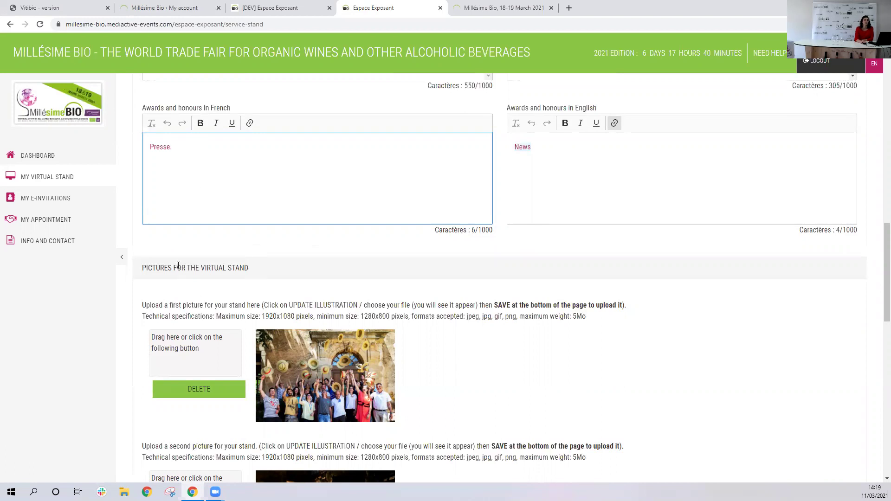
scroll(178, 265, down, 2)
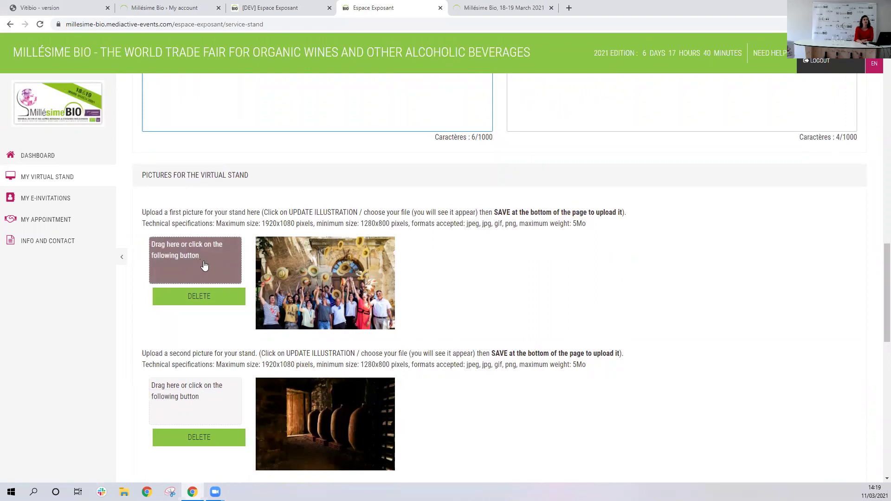
- Start replacing the first stand picture, cancel the file choice, and move down to the videos
click(195, 261)
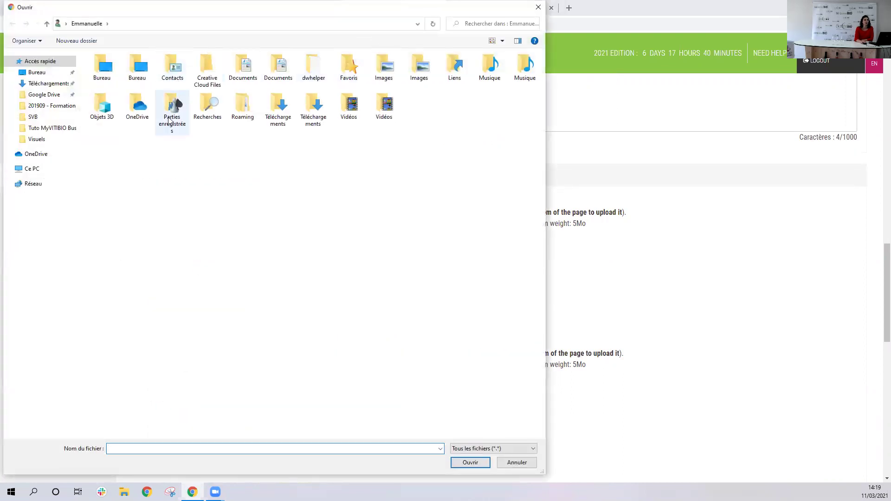
click(538, 7)
scroll(483, 256, down, 4)
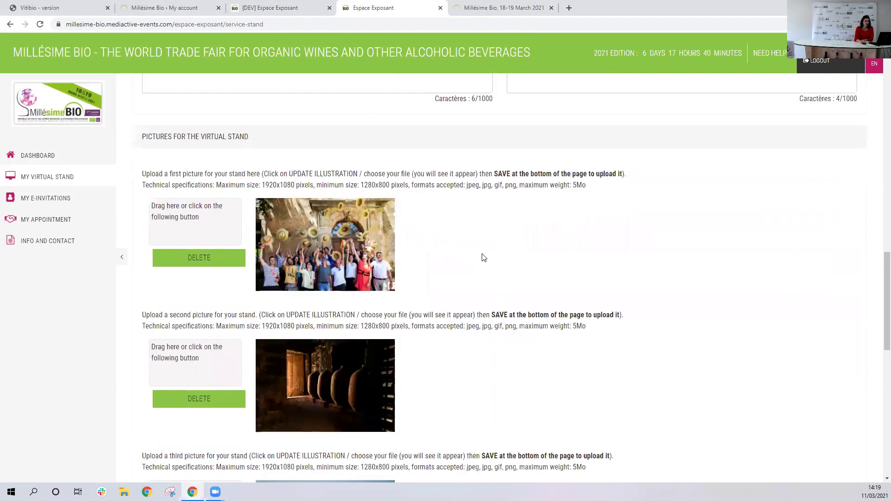
scroll(483, 257, down, 1)
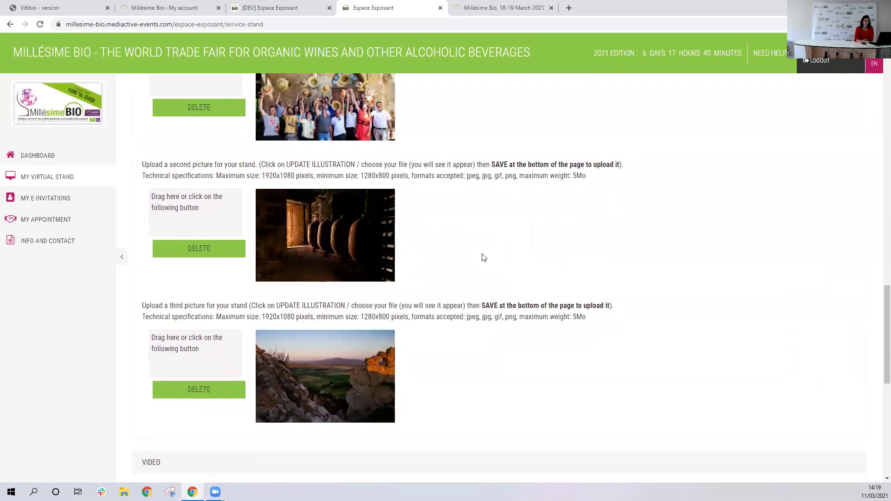
scroll(482, 256, down, 3)
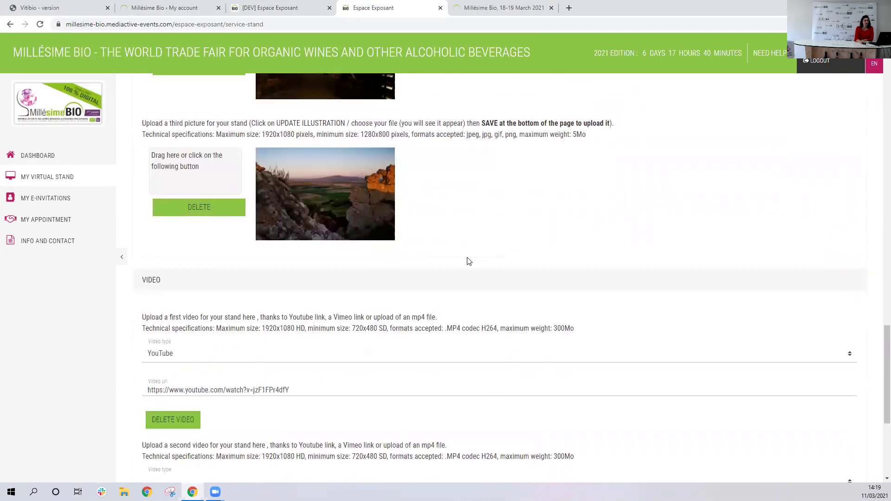
scroll(468, 261, down, 2)
scroll(467, 261, down, 2)
scroll(364, 218, up, 7)
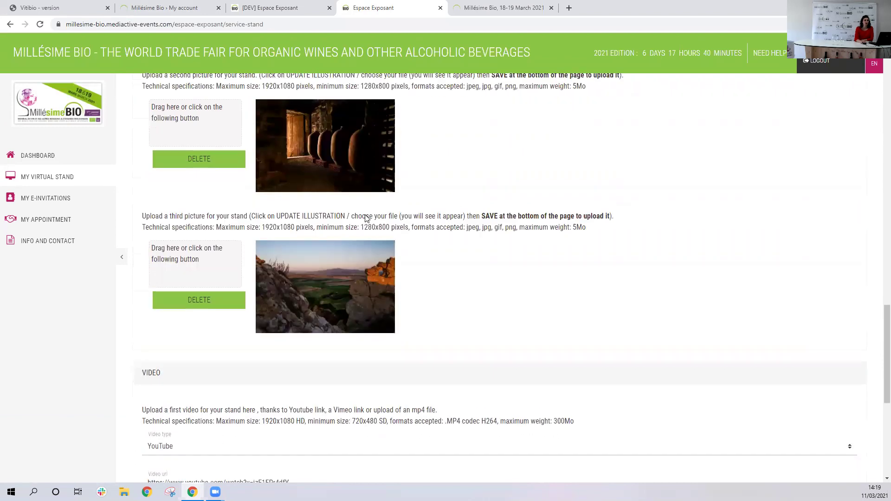
scroll(366, 214, up, 3)
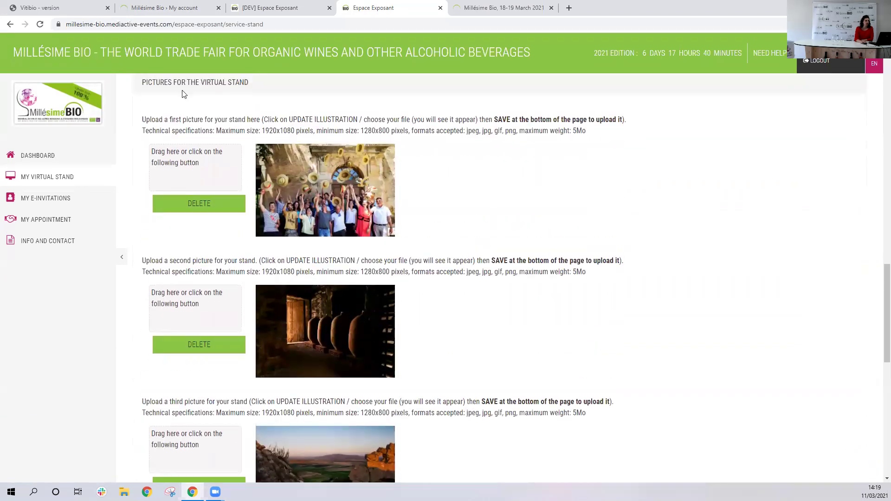
scroll(385, 223, down, 11)
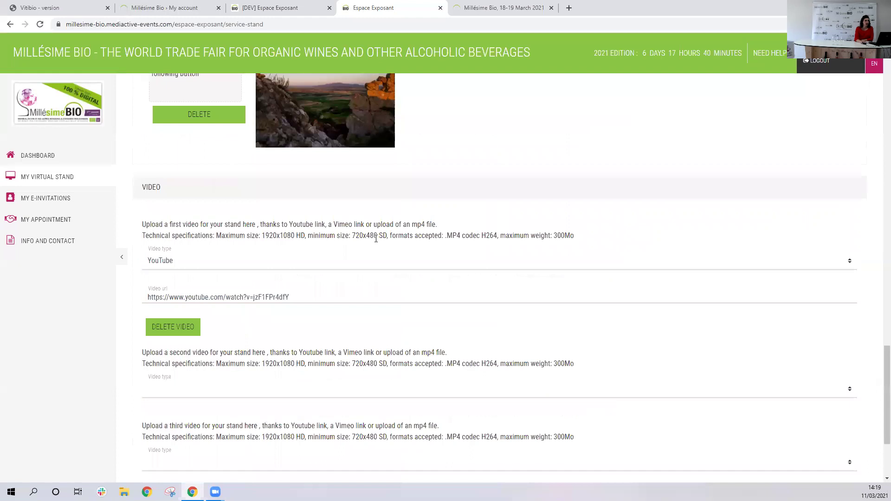
- Set the second video's type to Other (upload) and review its size and format requirements
click(209, 299)
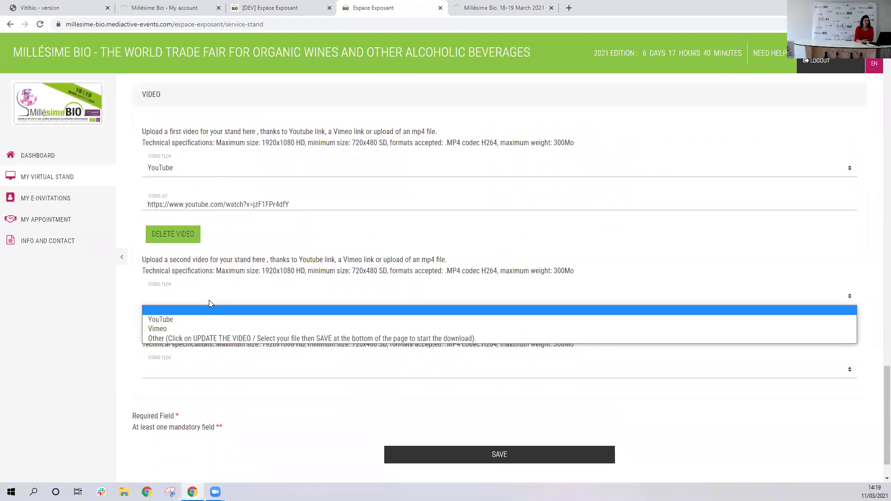
click(213, 338)
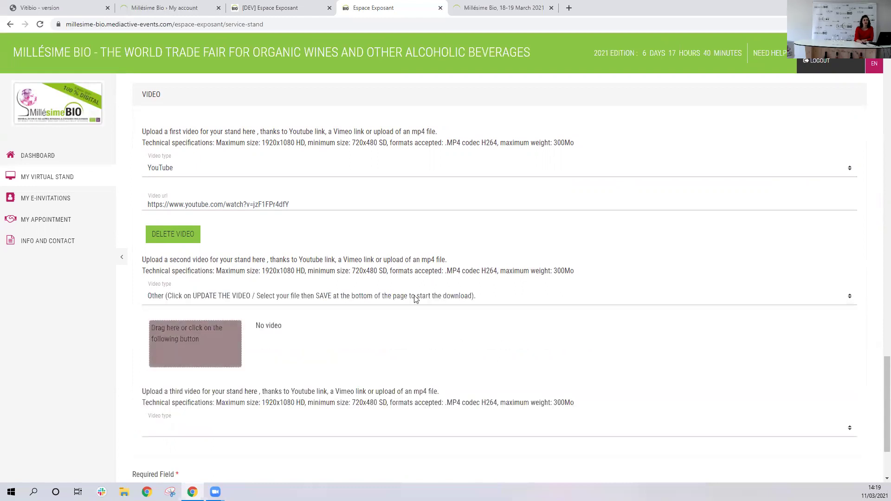
drag(270, 270, 565, 286)
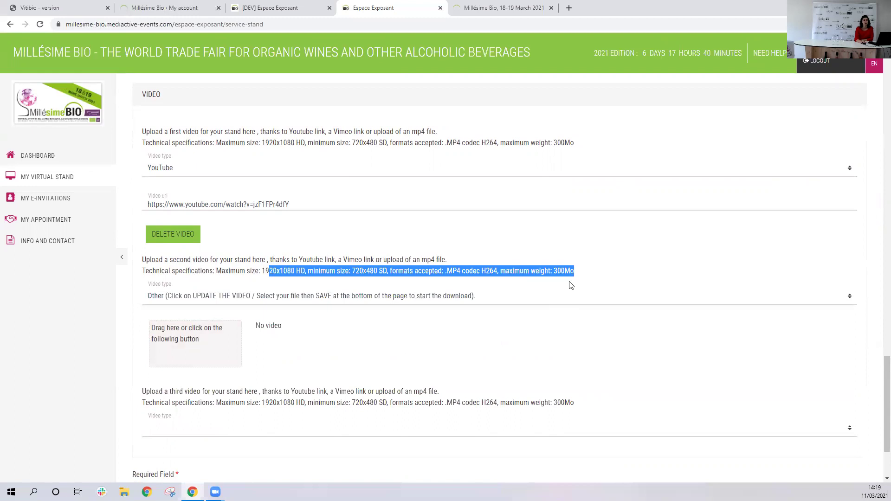
click(579, 276)
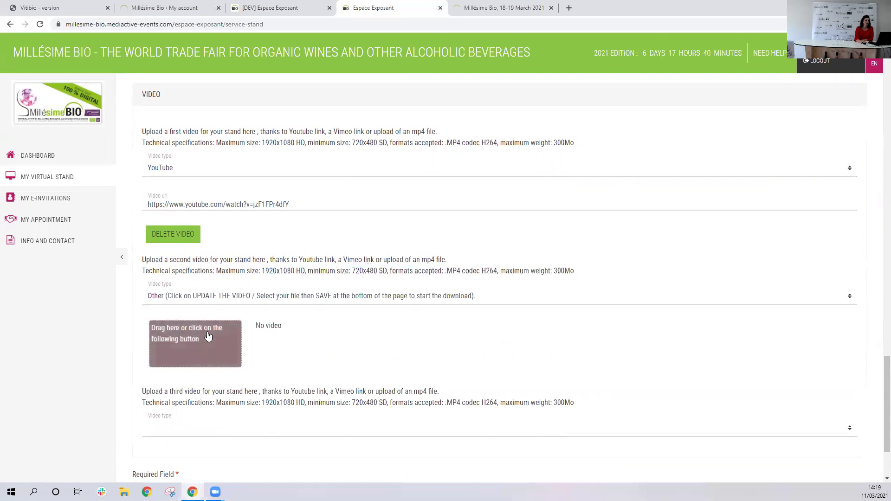
drag(288, 331, 255, 325)
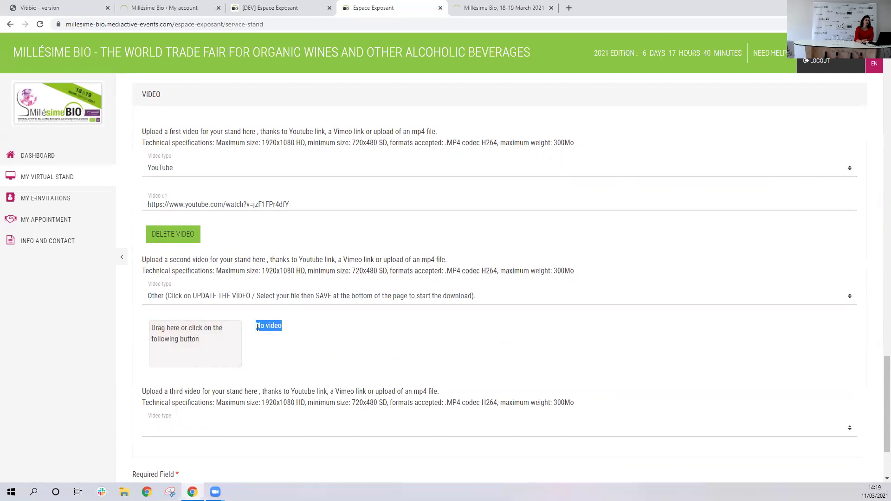
triple_click(284, 332)
scroll(285, 335, down, 1)
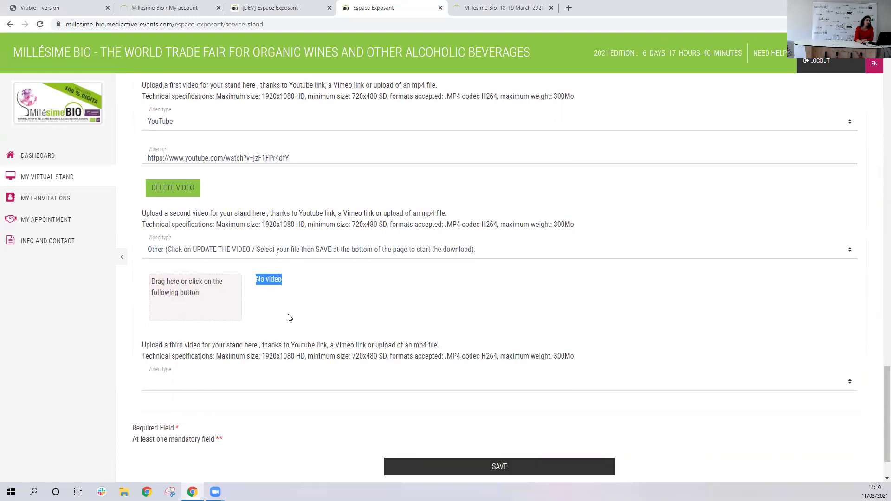
click(274, 284)
scroll(272, 291, down, 1)
scroll(291, 288, up, 15)
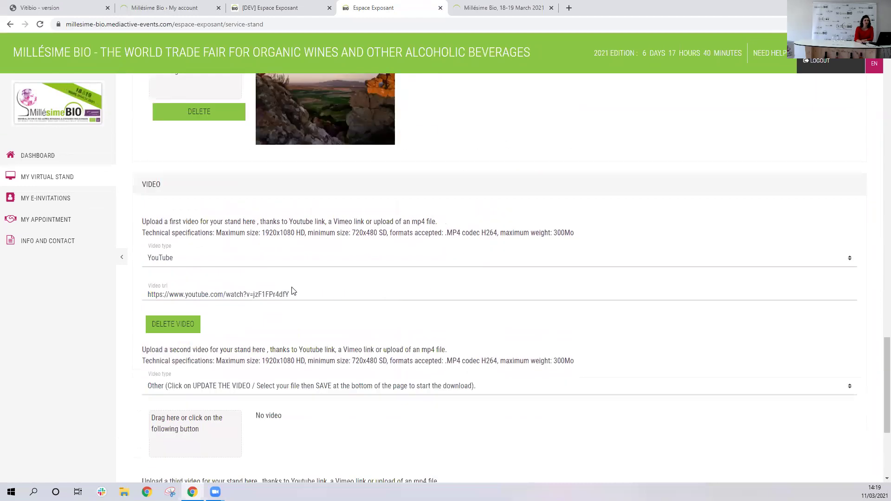
scroll(294, 287, up, 12)
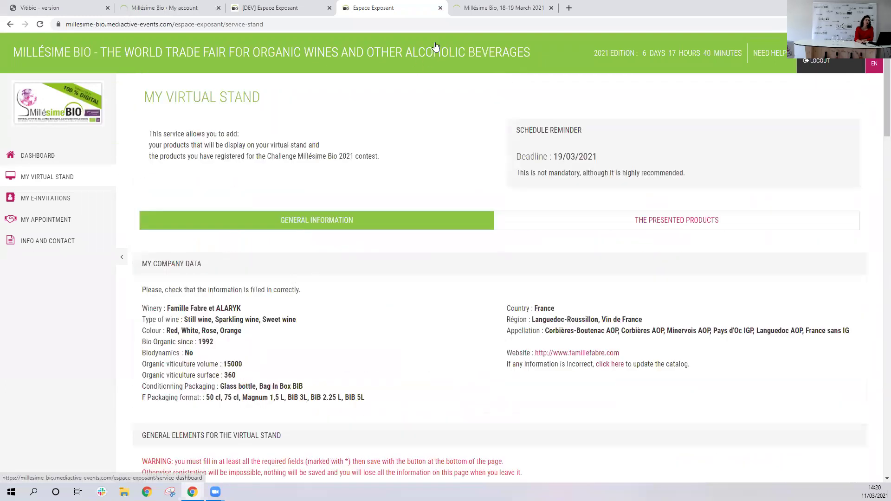
- On the live Millésime Bio 18-19 March 2021 stand, open the Pictures & videos gallery
click(482, 10)
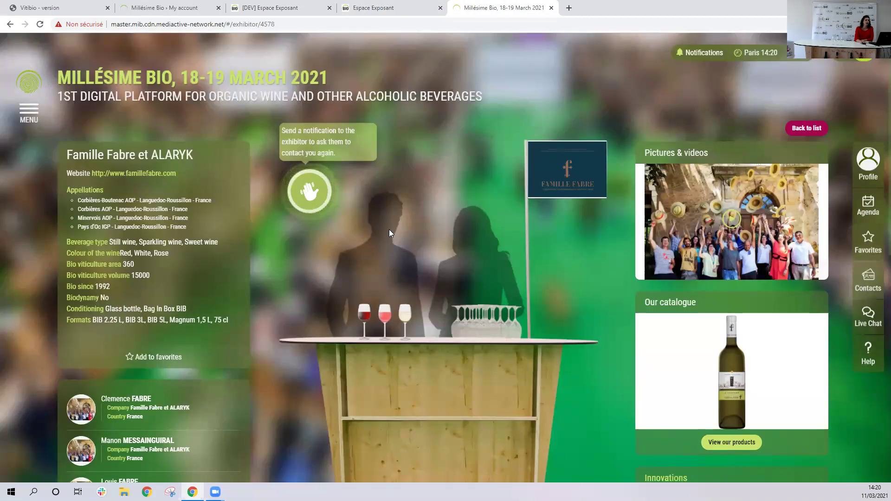
scroll(426, 206, down, 1)
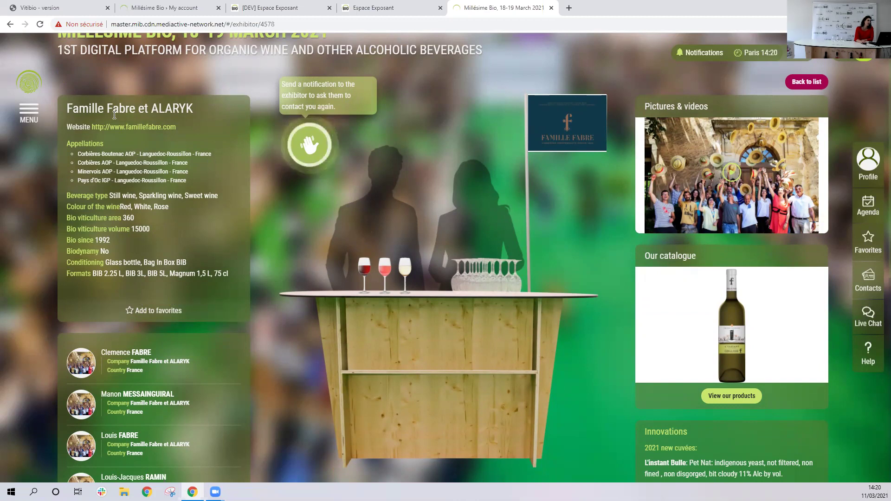
scroll(249, 256, down, 7)
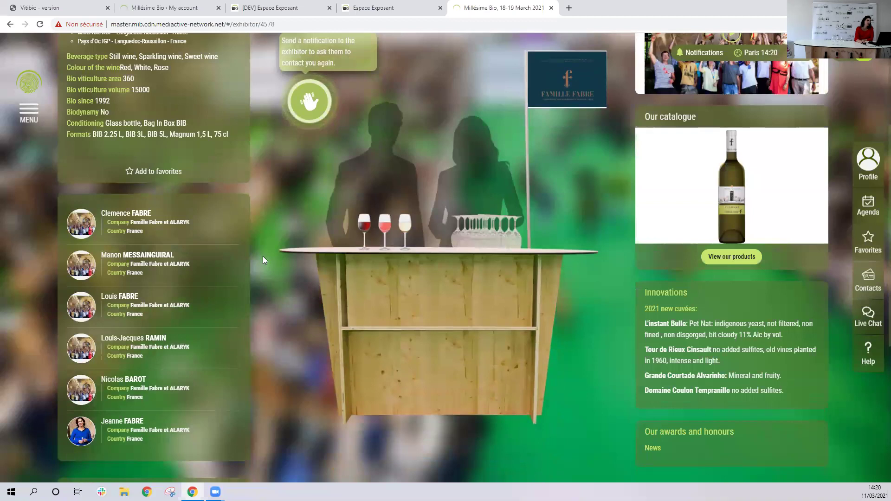
scroll(265, 263, down, 3)
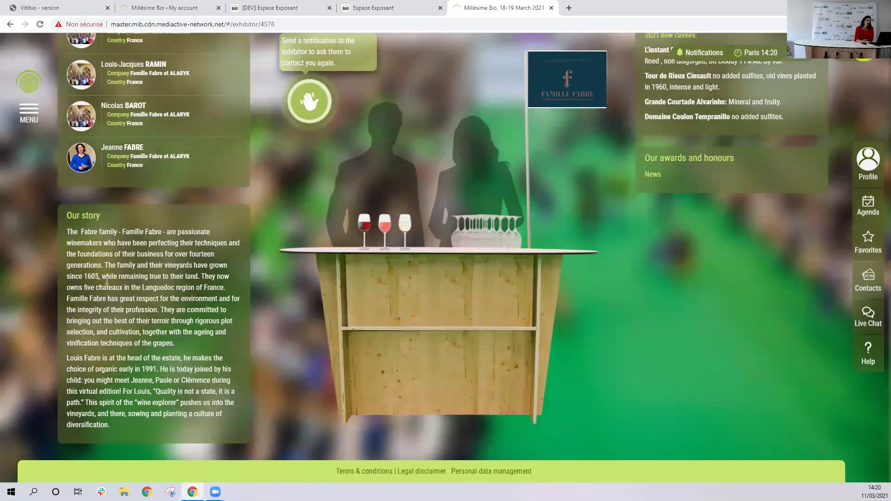
scroll(156, 380, up, 10)
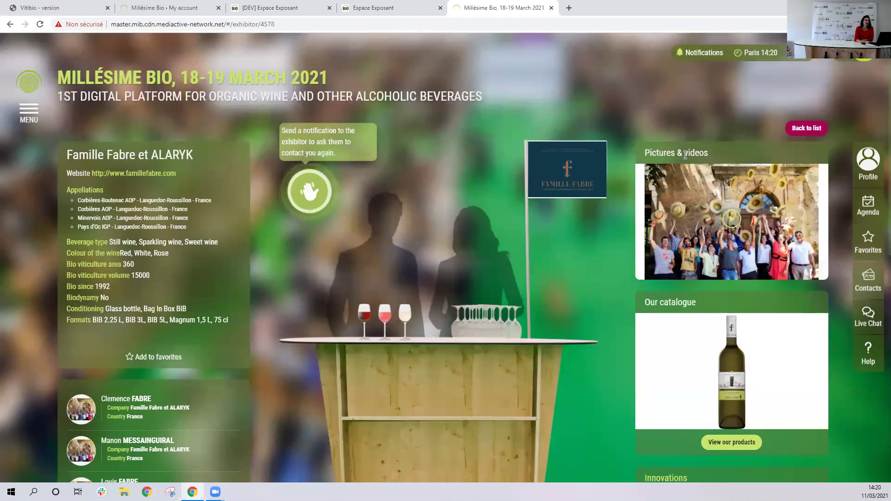
click(726, 209)
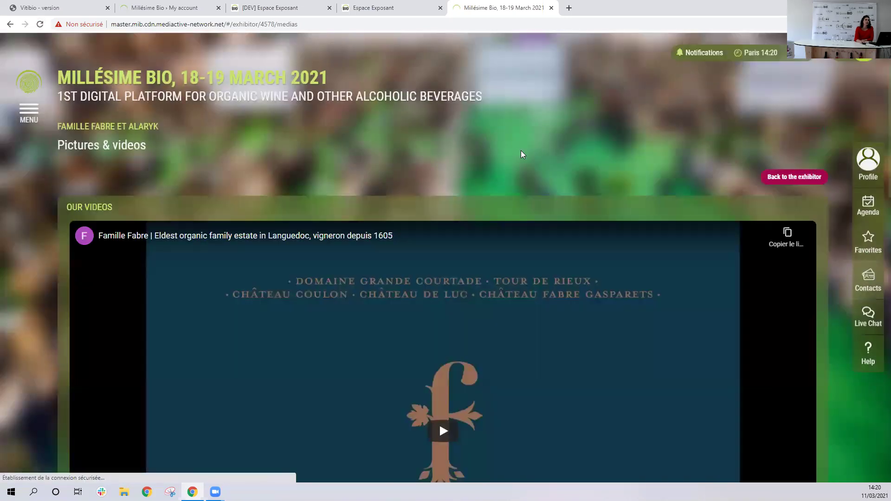
- Look through the media page, then go back to the Famille Fabre et ALARYK stand page
scroll(517, 158, down, 3)
scroll(515, 164, down, 1)
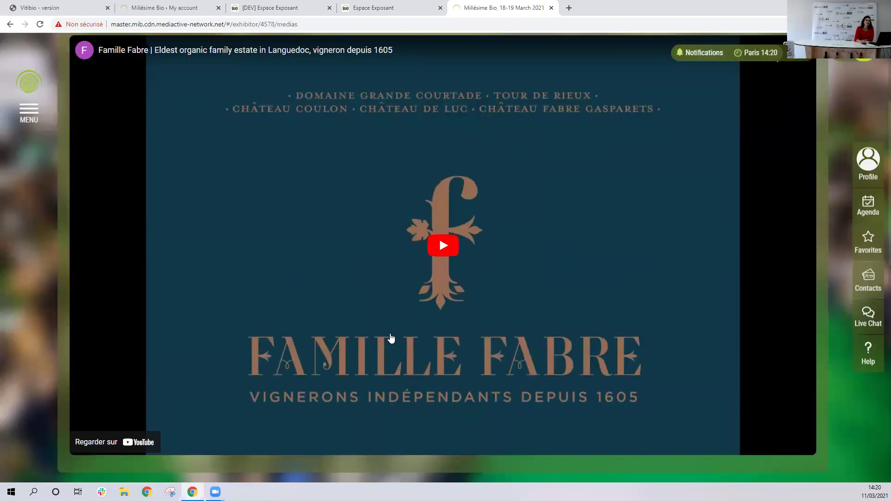
scroll(440, 251, down, 7)
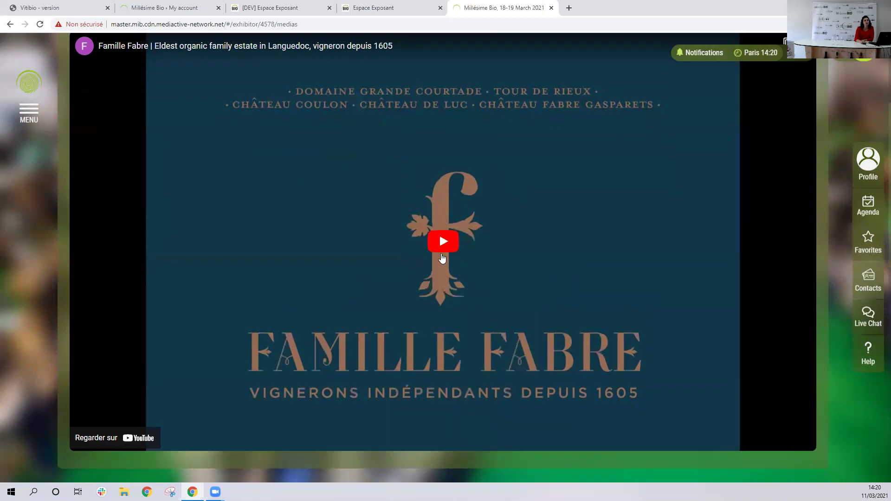
scroll(418, 288, down, 4)
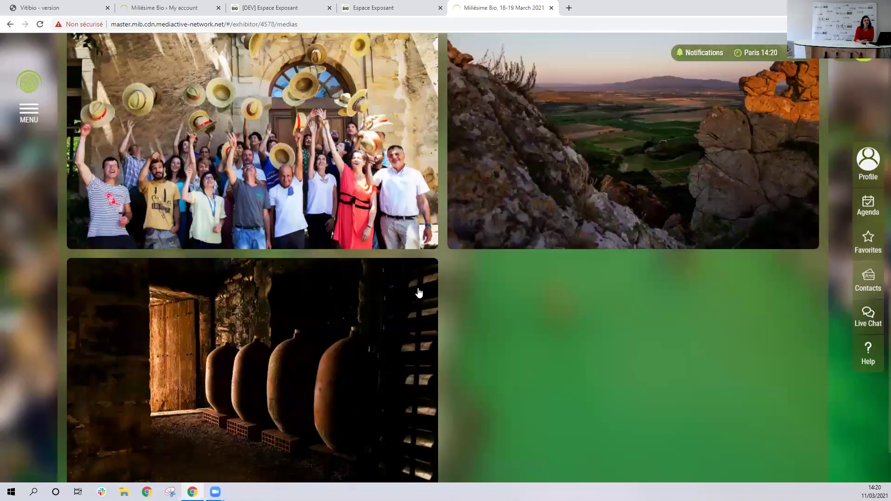
scroll(373, 323, up, 3)
scroll(373, 324, up, 10)
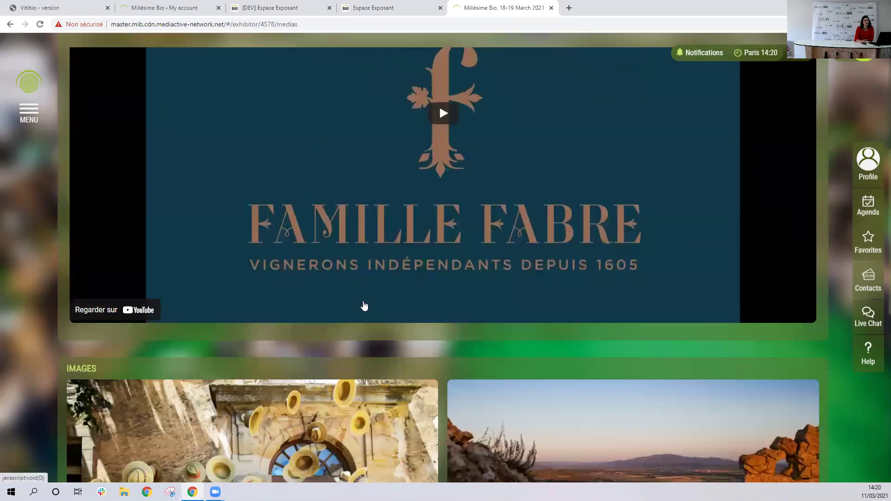
click(782, 179)
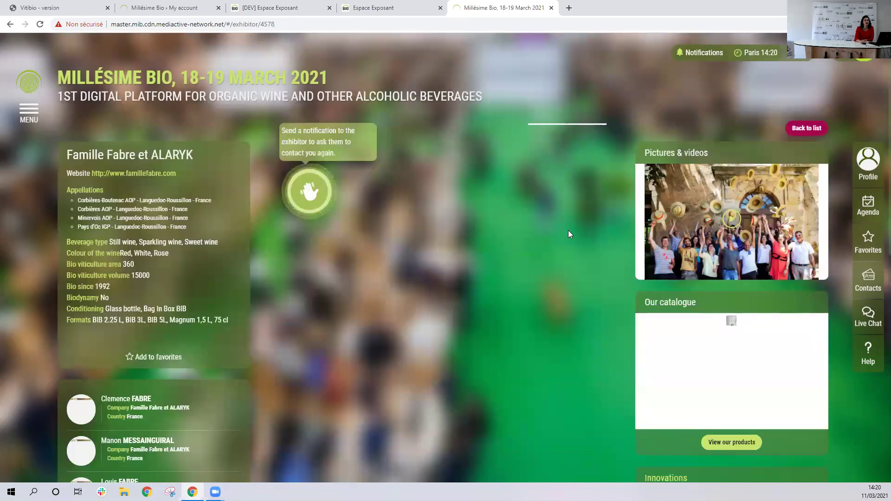
scroll(574, 275, down, 3)
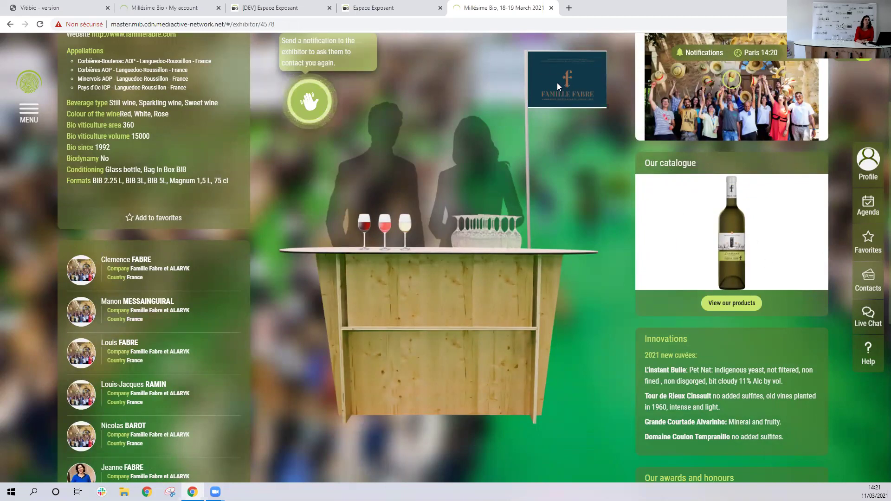
scroll(601, 335, down, 3)
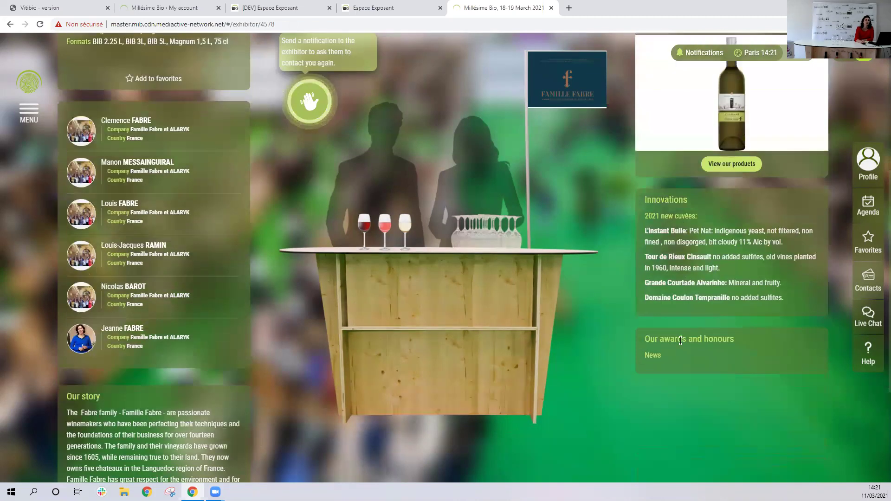
drag(644, 339, 685, 343)
click(684, 343)
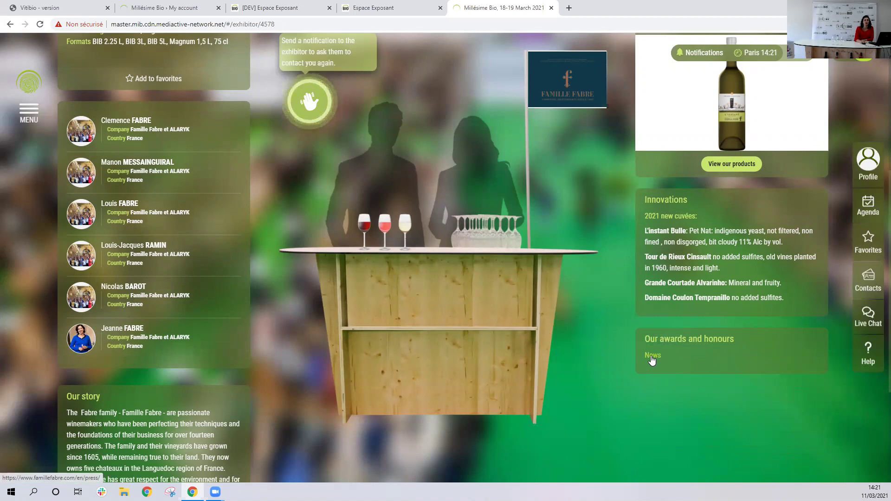
click(651, 356)
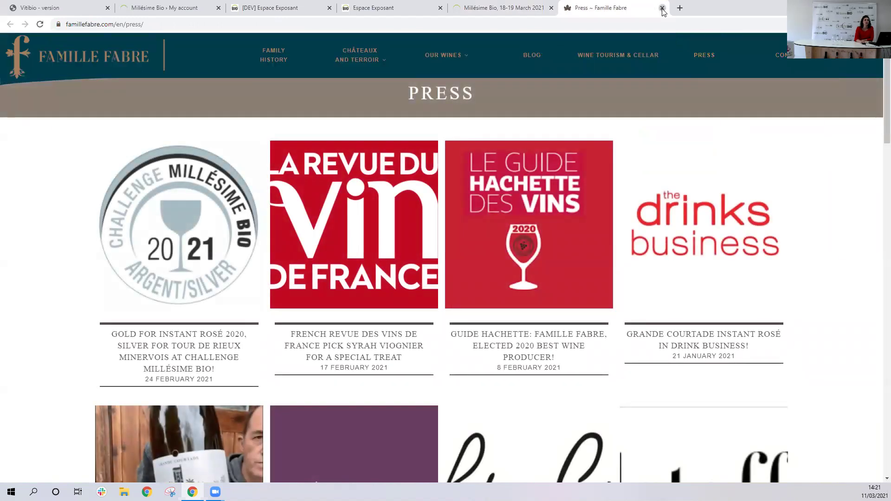
click(662, 8)
scroll(488, 310, up, 6)
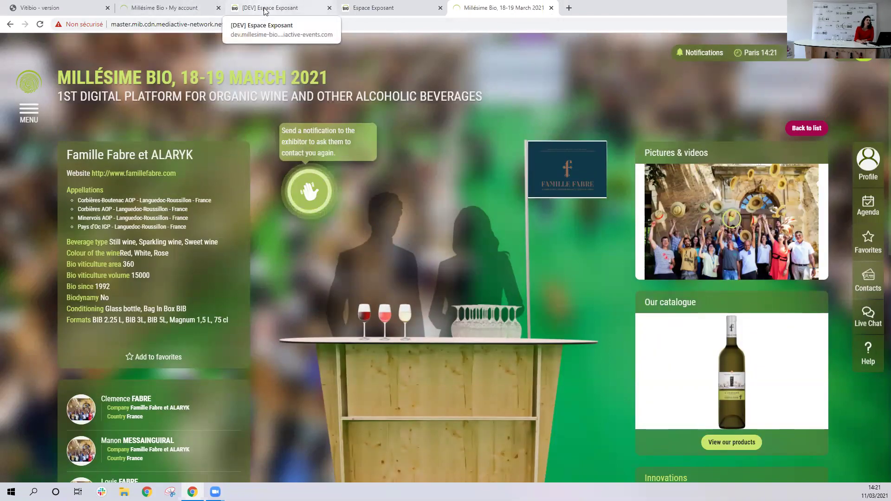
- Show all the exhibitor's products on the fair stand, then open the exhibitor area's Presented Products list
click(378, 7)
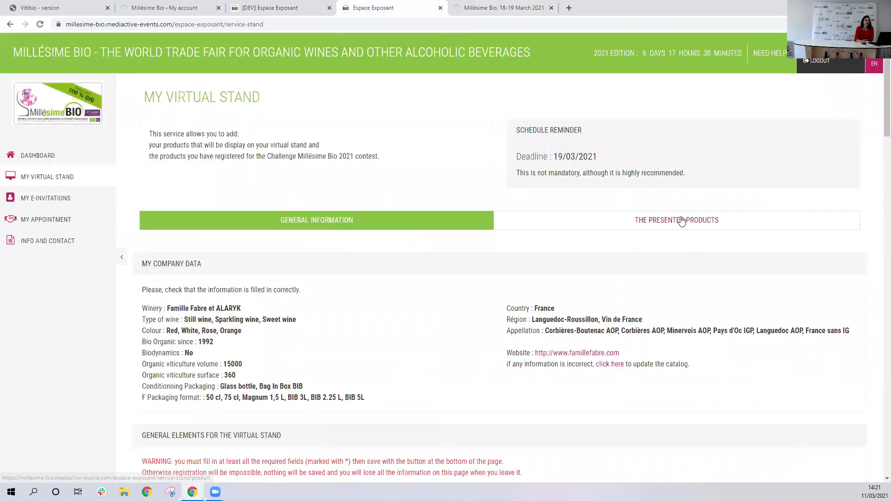
click(464, 8)
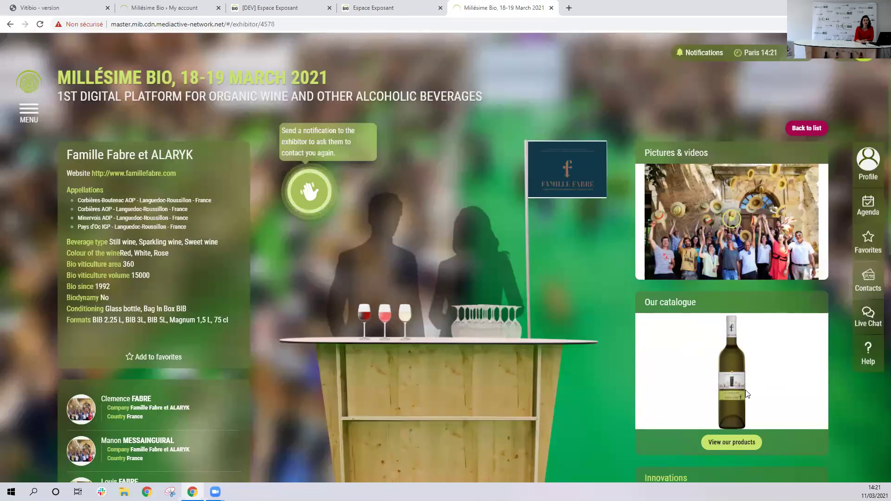
click(738, 444)
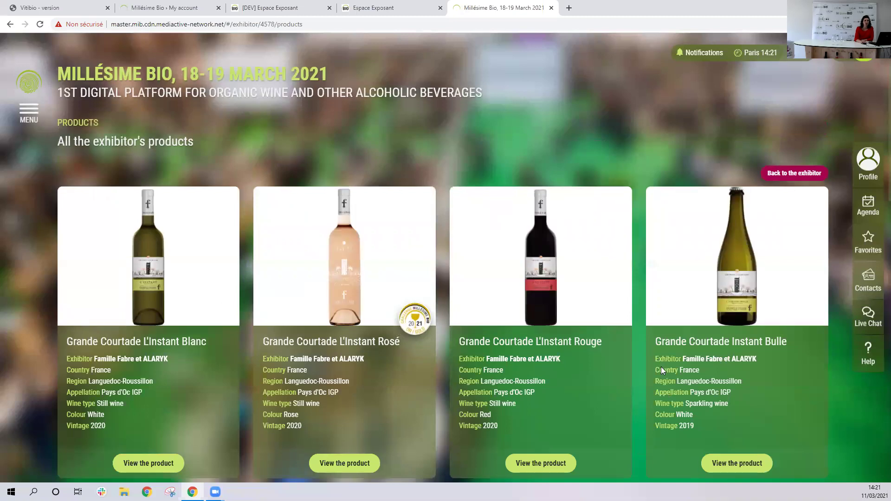
scroll(420, 185, down, 3)
click(365, 8)
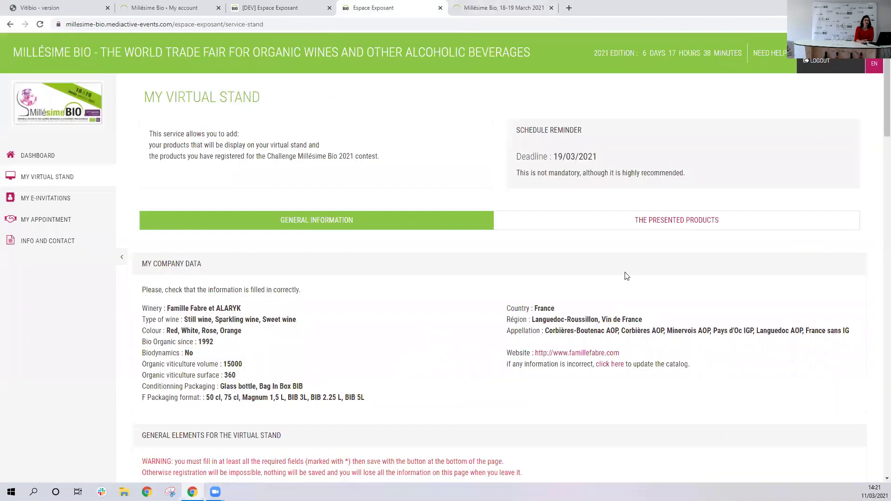
click(696, 222)
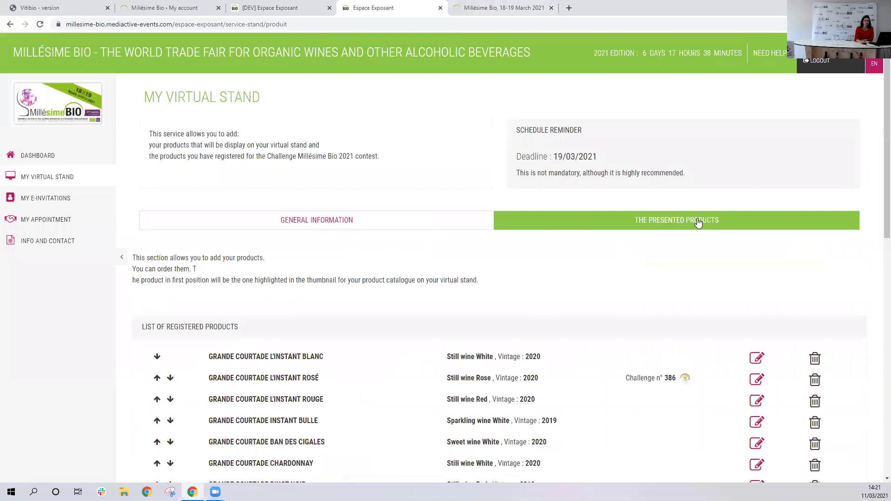
- Review the registered products from Grande Courtade L'Instant Blanc to Fabre-Gasparets, then return to the fair's product cards
scroll(702, 246, down, 1)
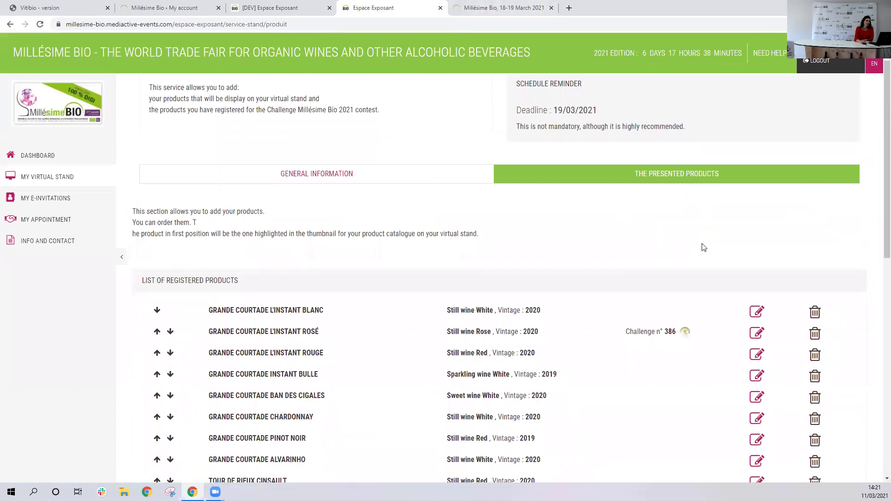
scroll(461, 257, down, 3)
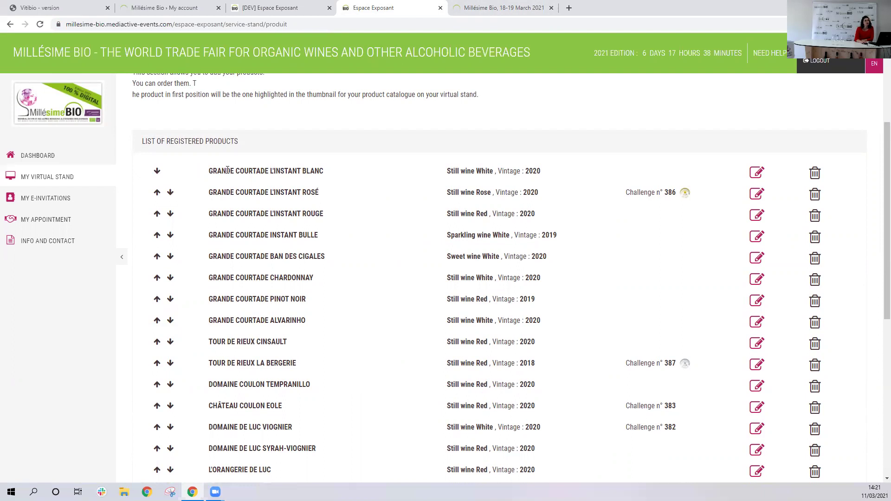
scroll(240, 224, down, 3)
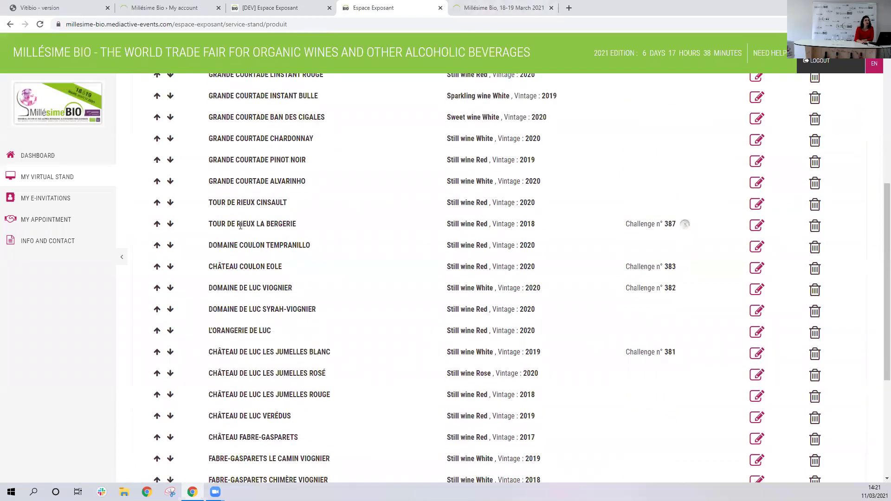
scroll(241, 225, down, 4)
scroll(267, 382, up, 5)
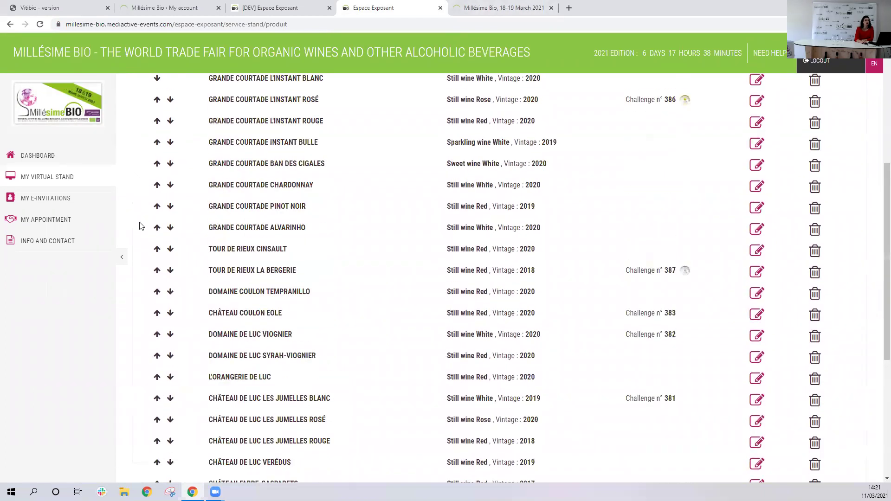
scroll(159, 173, up, 4)
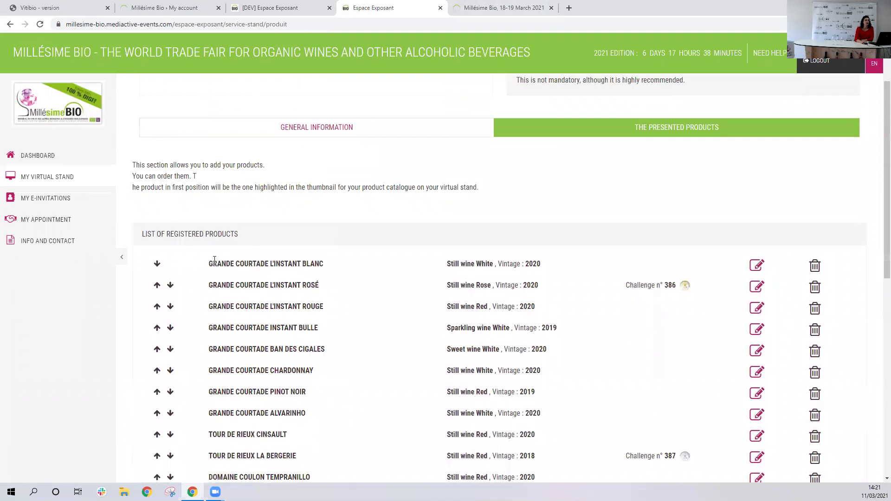
drag(210, 263, 327, 267)
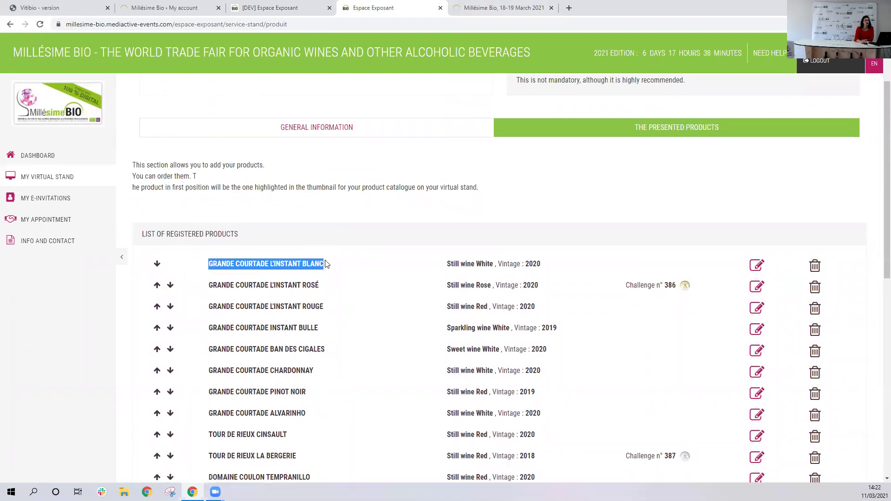
click(475, 8)
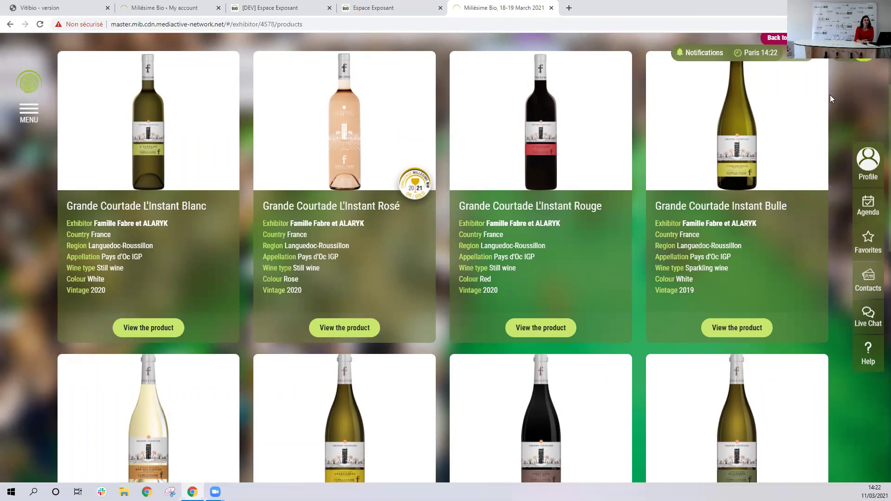
- Go back from the product cards to the Famille Fabre et ALARYK stand, then return to the exhibitor area
scroll(829, 99, down, 2)
scroll(828, 97, up, 5)
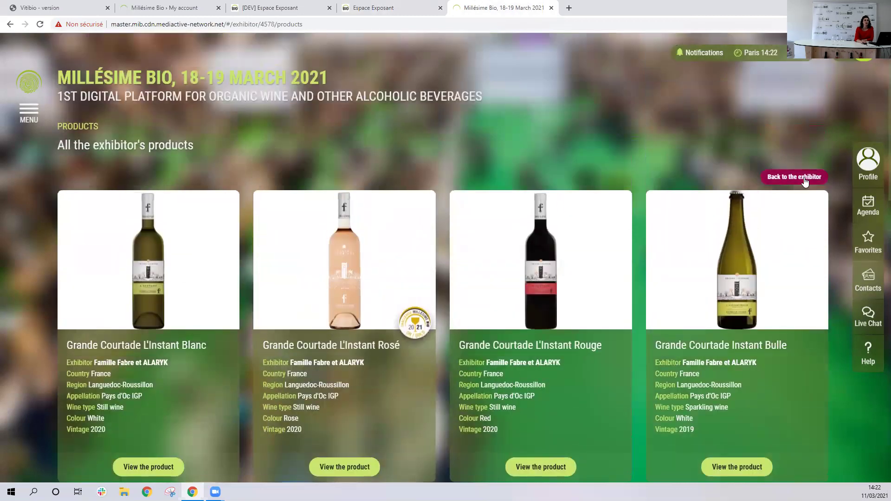
click(805, 181)
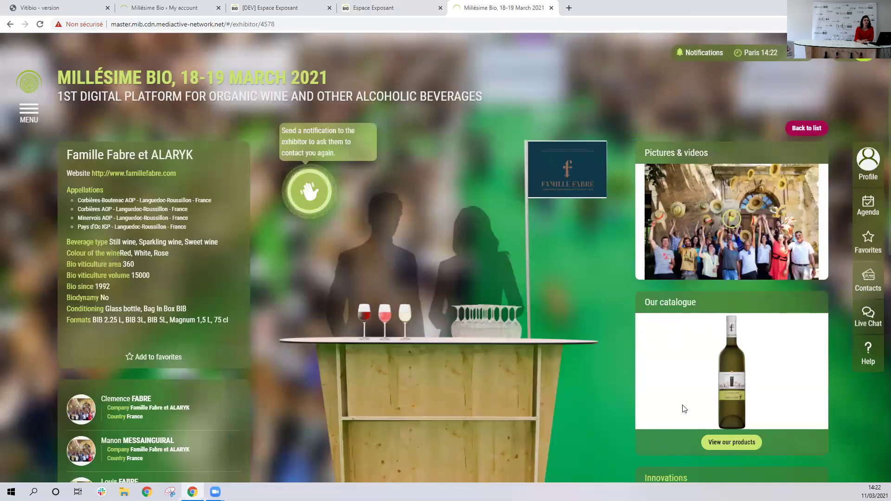
click(392, 9)
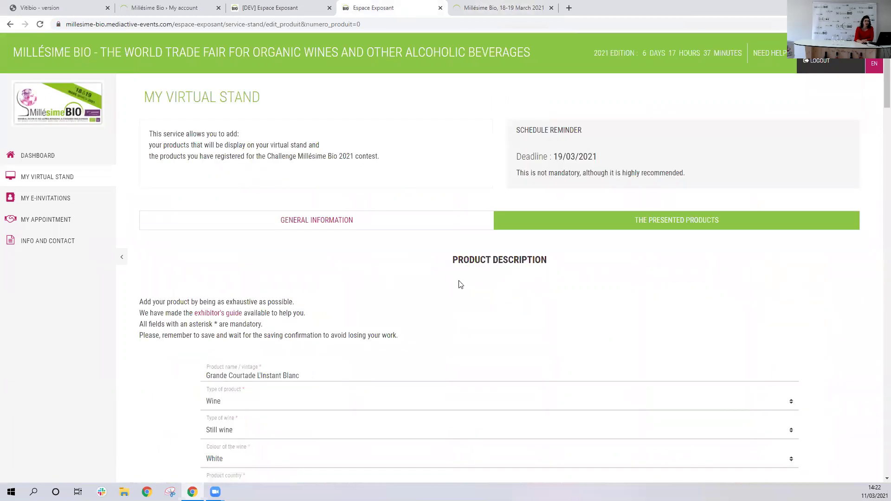
- Toggle L'Instant Blanc's Challenge contest registration to Yes, then back to No
scroll(425, 276, down, 4)
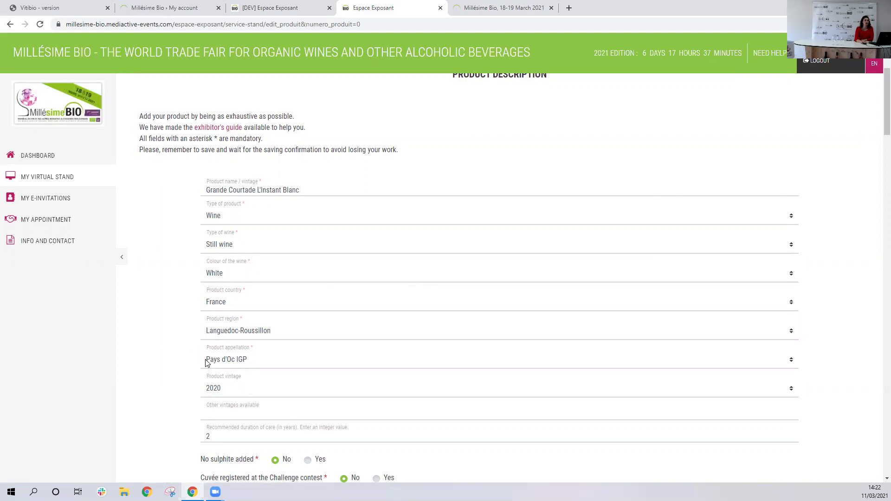
scroll(207, 363, down, 20)
scroll(496, 443, down, 15)
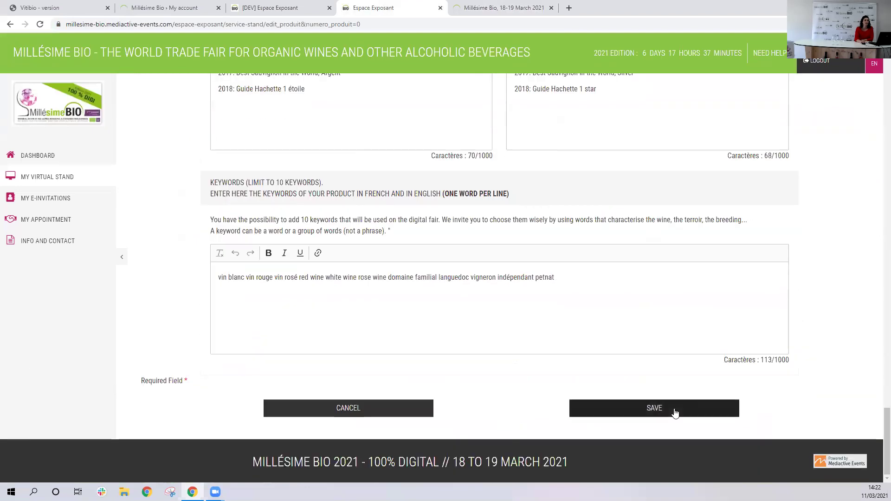
scroll(564, 368, up, 20)
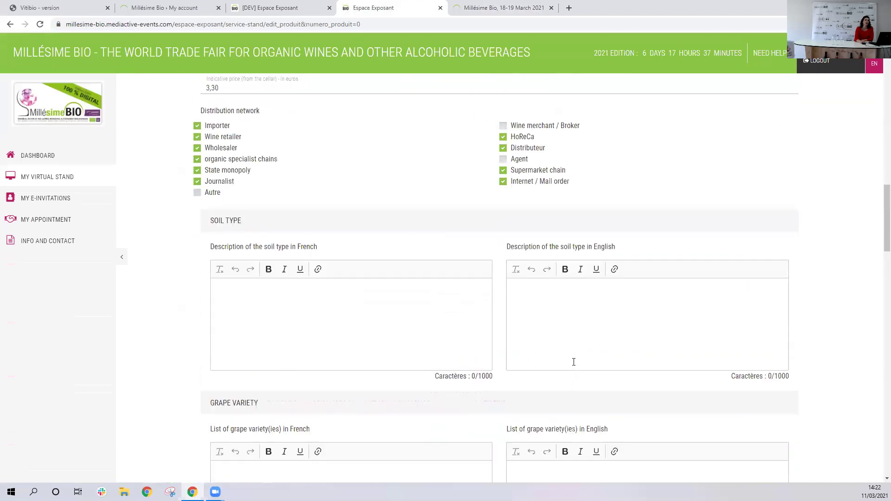
scroll(573, 362, up, 15)
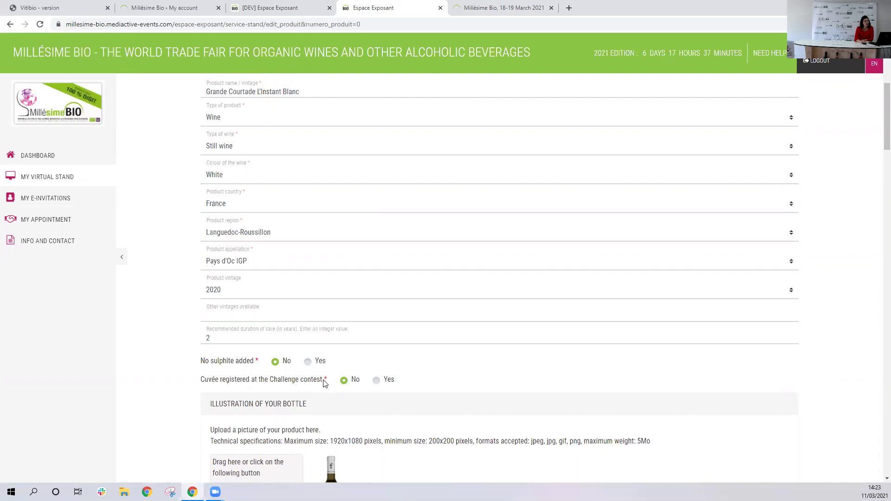
click(376, 385)
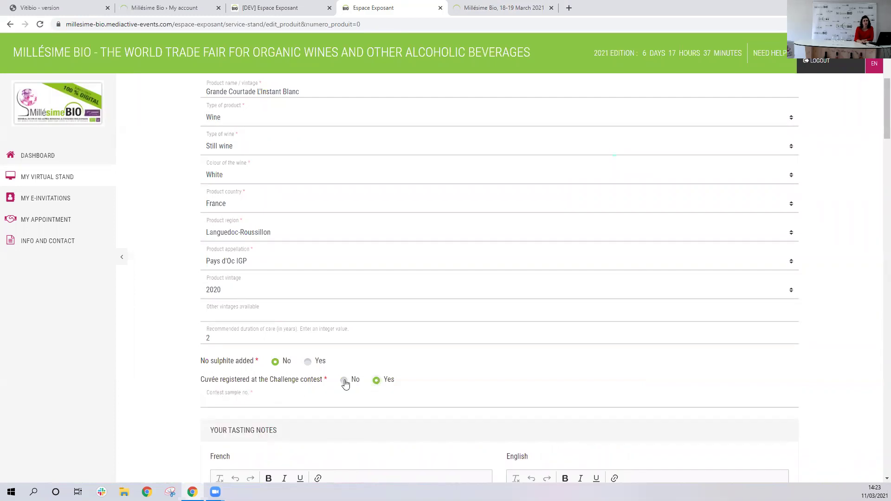
click(344, 381)
- Review the rest of the product form and go to the Famille Fabre fair stand
scroll(496, 360, down, 3)
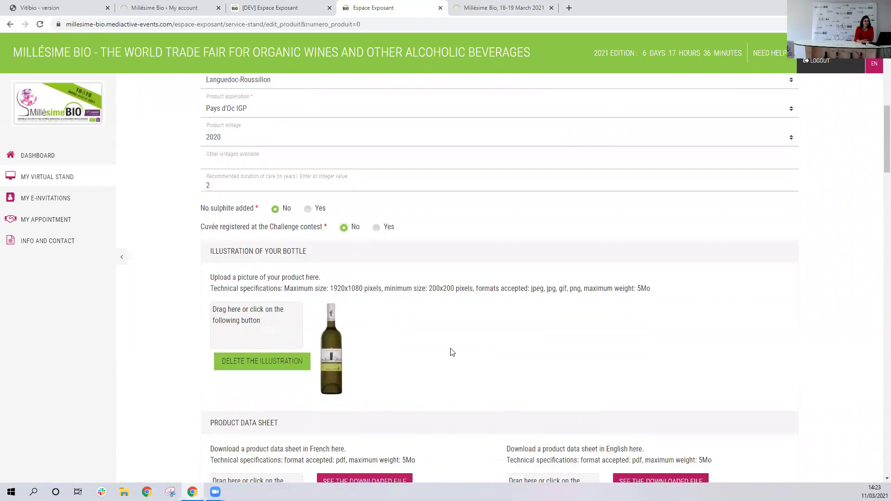
scroll(452, 352, down, 2)
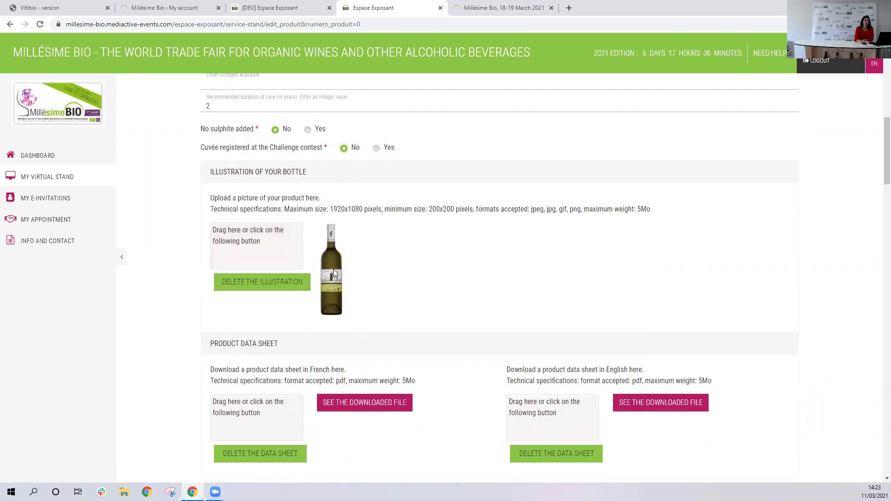
scroll(333, 269, down, 3)
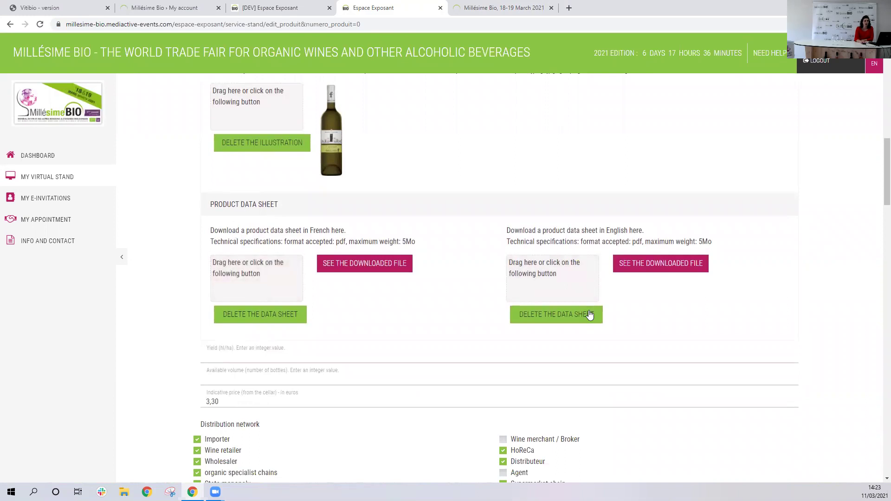
click(527, 4)
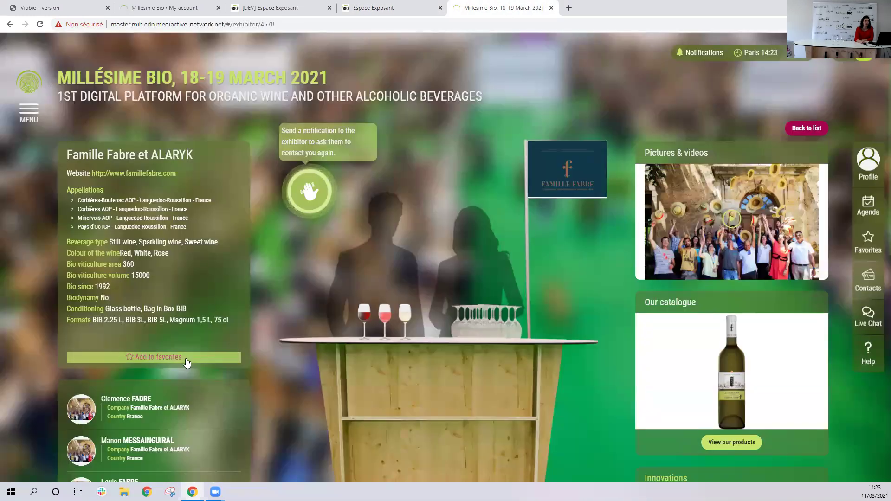
- View the Grande Courtade L'Instant Blanc product page and its technical file languages, then return to the exhibitor form
scroll(174, 331, down, 3)
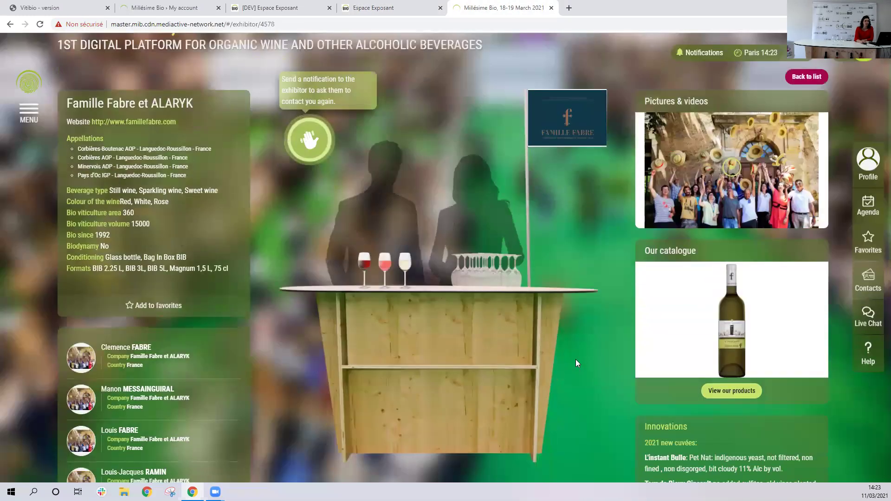
click(703, 304)
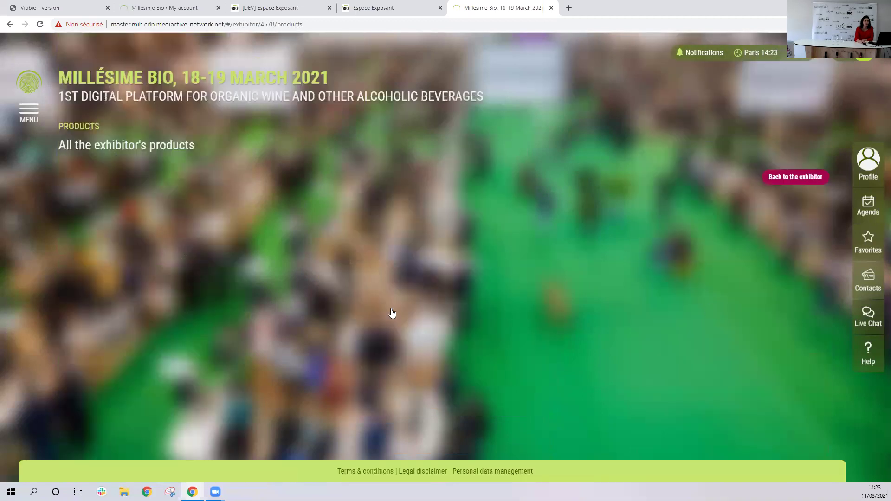
scroll(195, 371, down, 4)
click(159, 280)
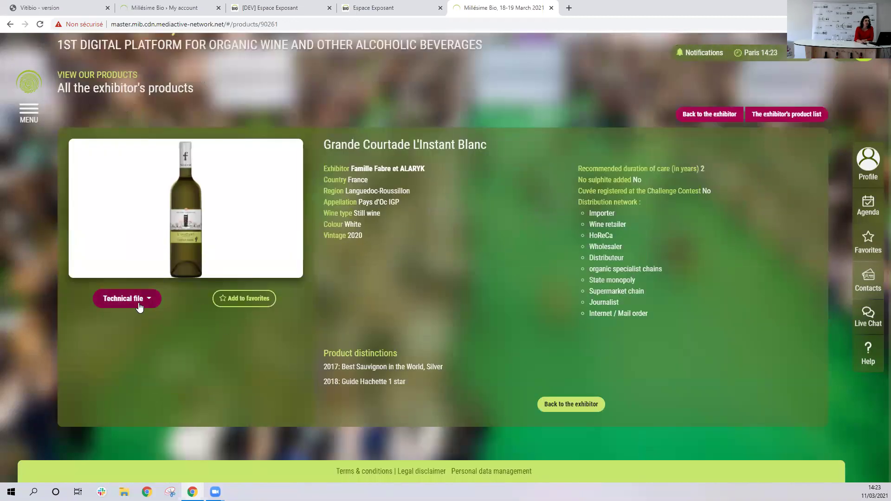
click(141, 304)
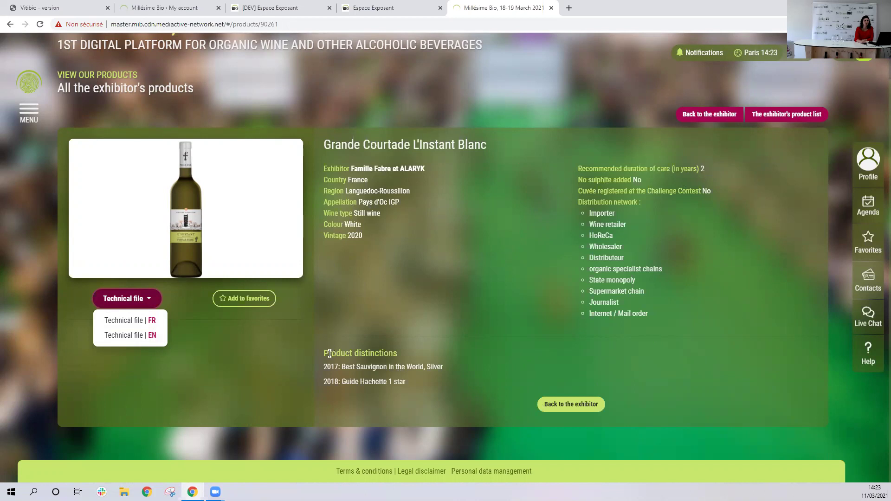
click(557, 407)
click(370, 6)
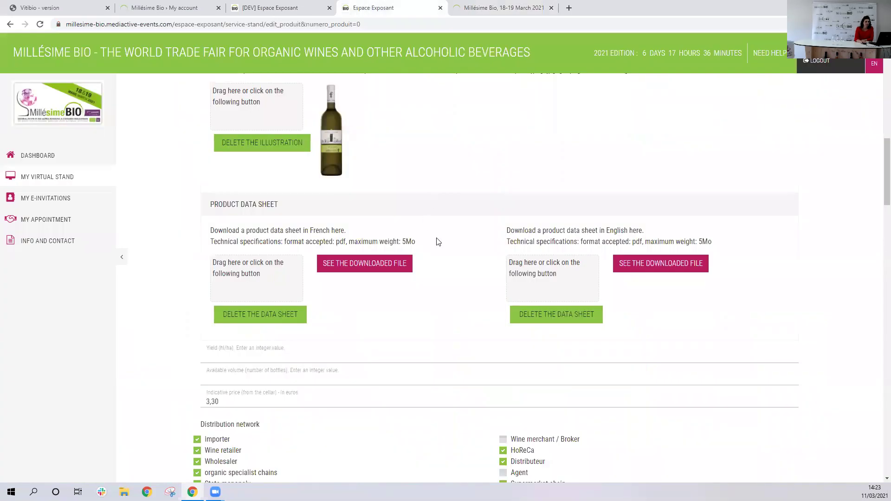
scroll(436, 243, down, 4)
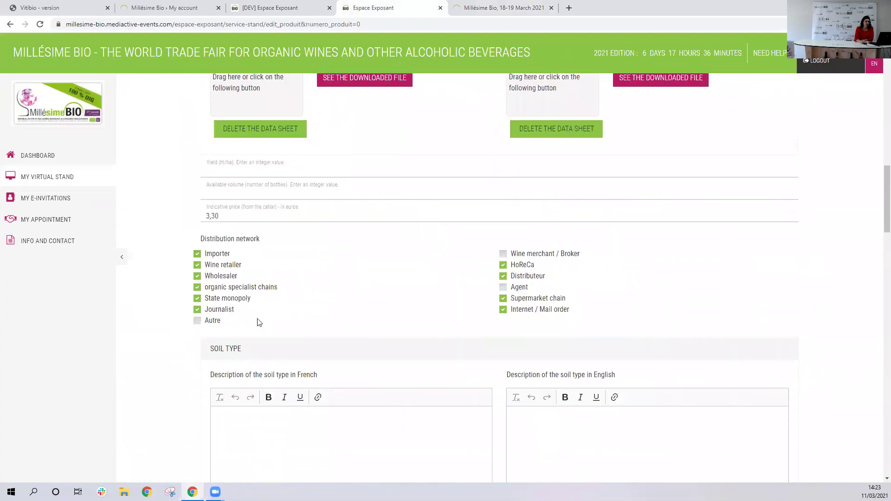
scroll(391, 315, down, 4)
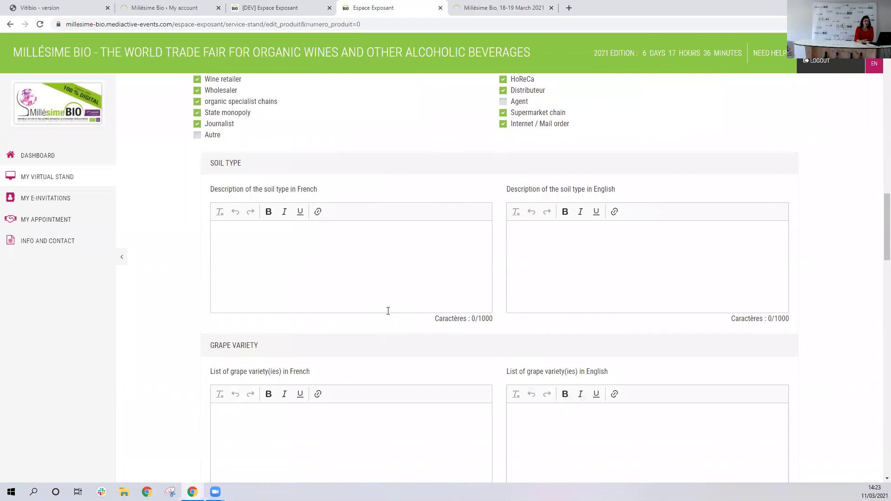
scroll(388, 311, down, 5)
scroll(385, 306, down, 3)
scroll(385, 305, down, 9)
scroll(384, 307, down, 7)
scroll(383, 307, down, 5)
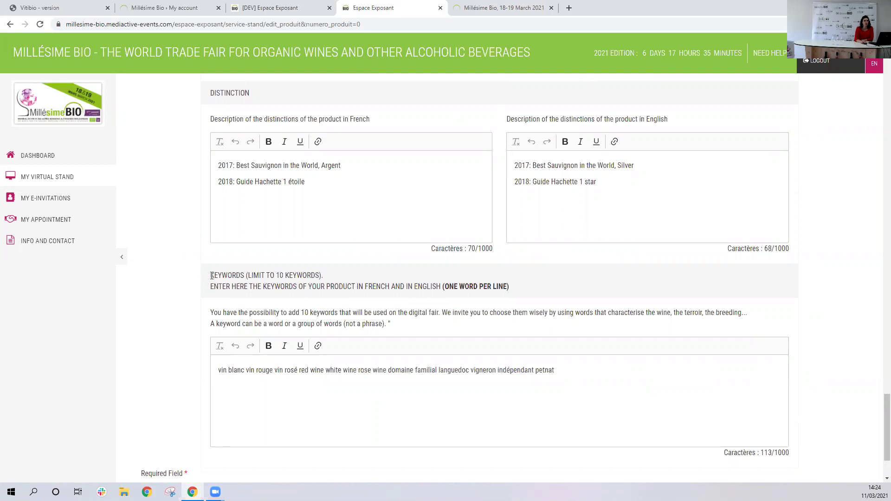
drag(212, 275, 247, 275)
click(287, 276)
scroll(348, 276, down, 2)
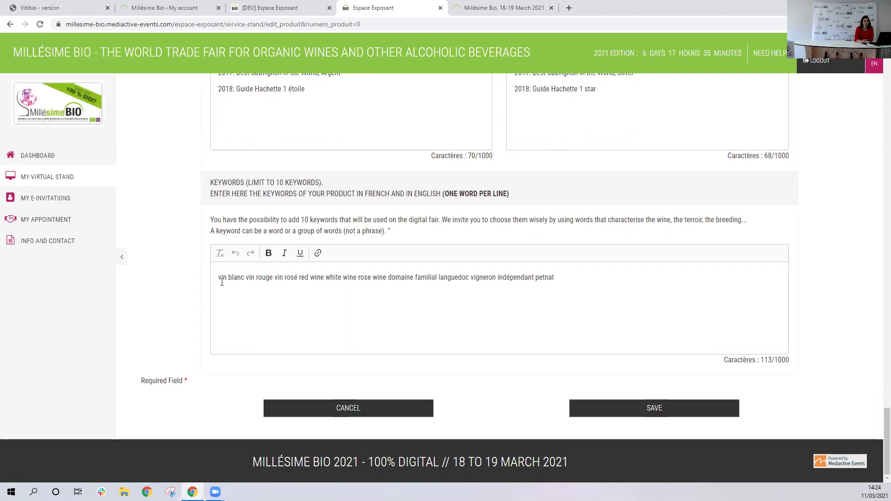
drag(217, 277, 577, 275)
click(577, 277)
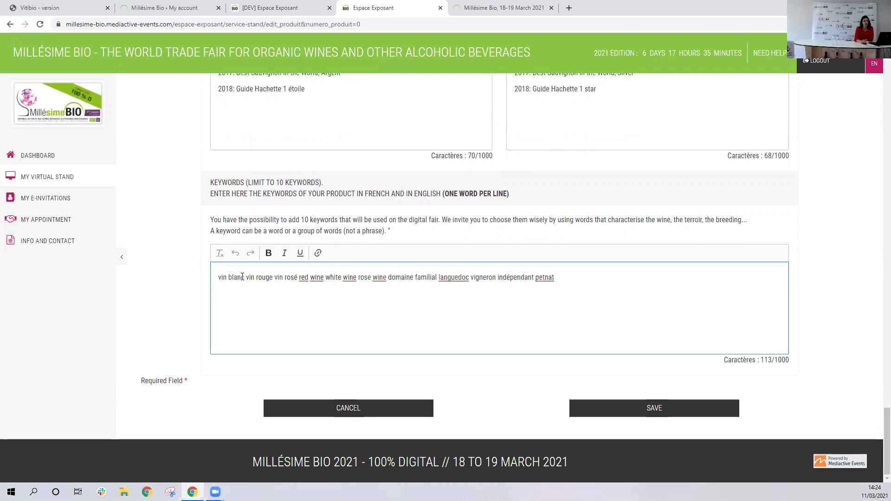
drag(221, 278, 585, 276)
click(584, 276)
scroll(479, 316, up, 15)
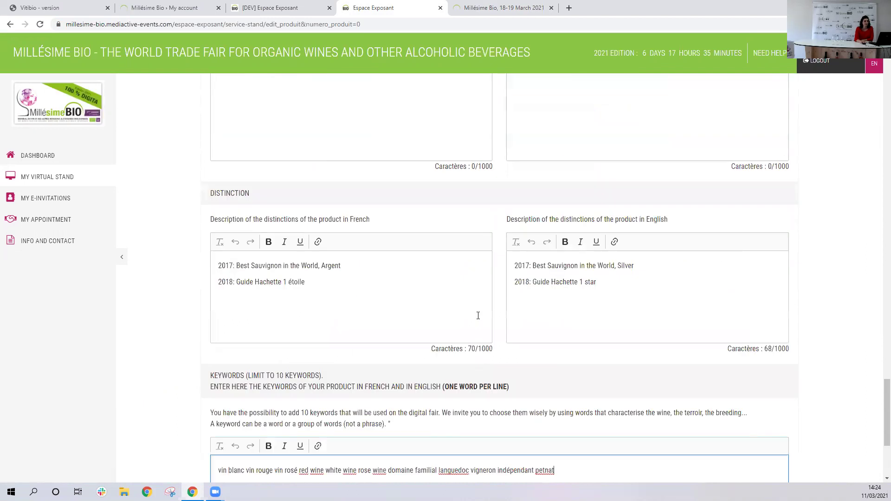
scroll(472, 315, up, 15)
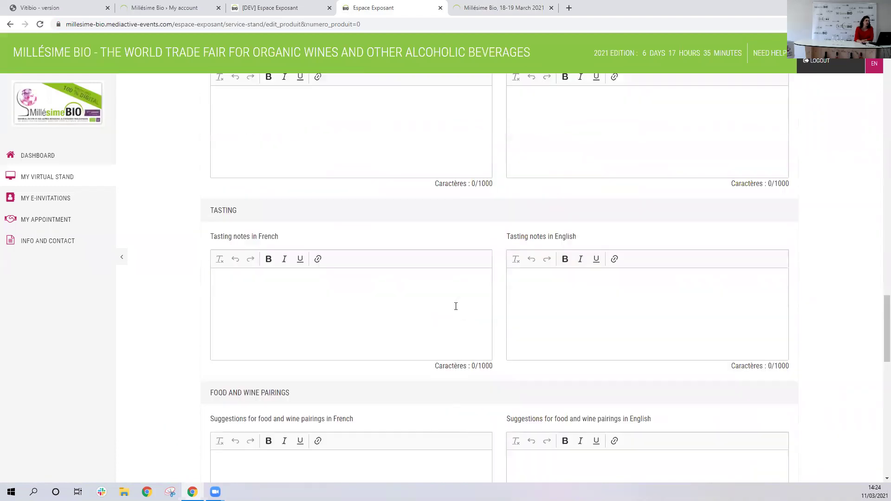
scroll(434, 272, up, 10)
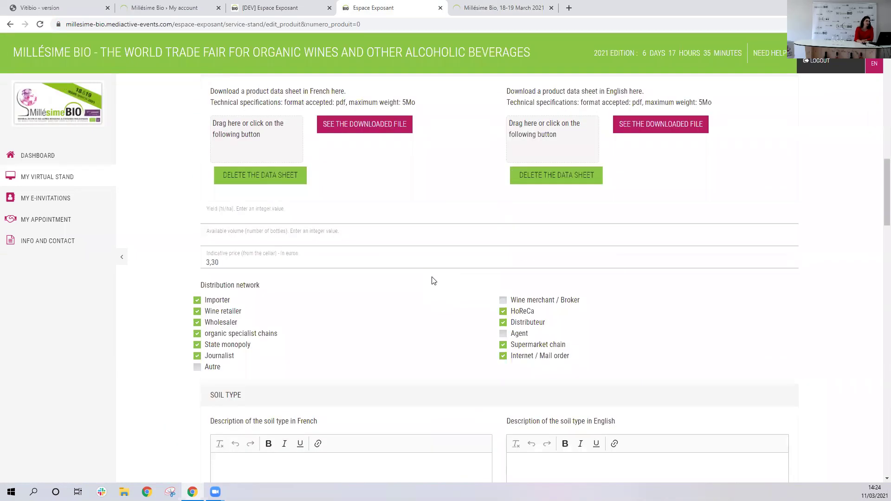
scroll(432, 270, up, 10)
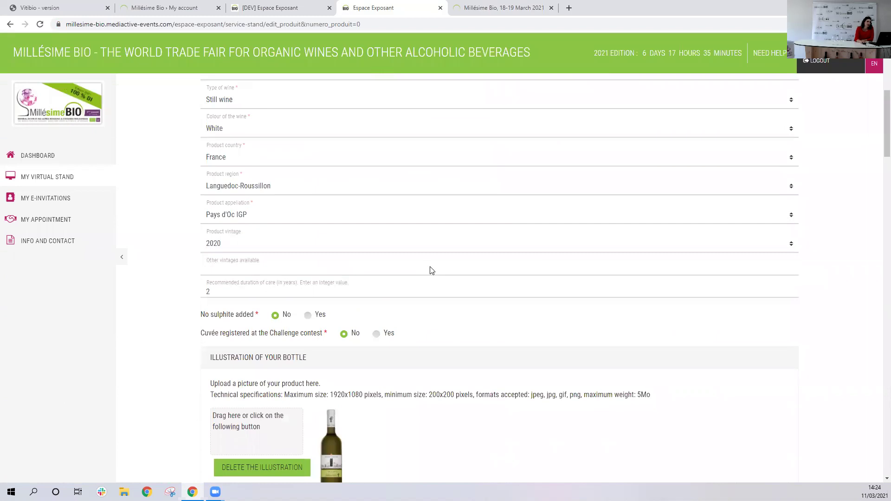
- Close the duplicate Espace Exposant tab and open My E-Invitations, showing 0 sent and 1 registered guest
click(439, 8)
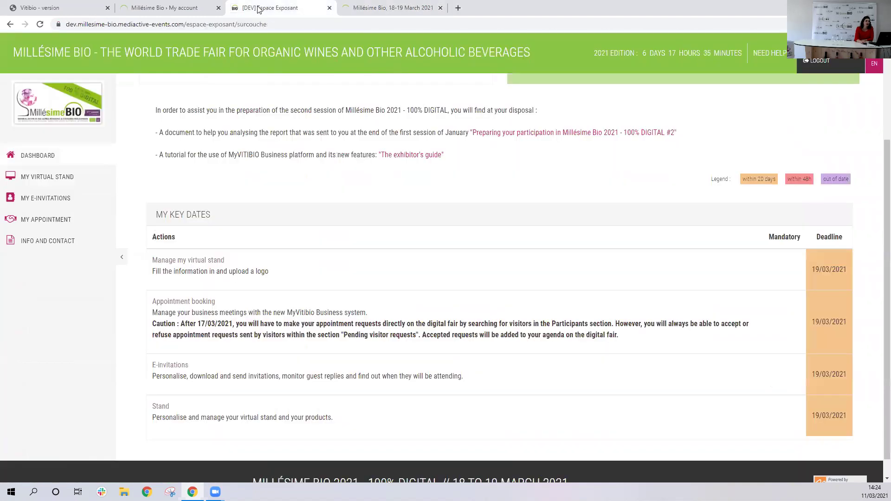
click(52, 202)
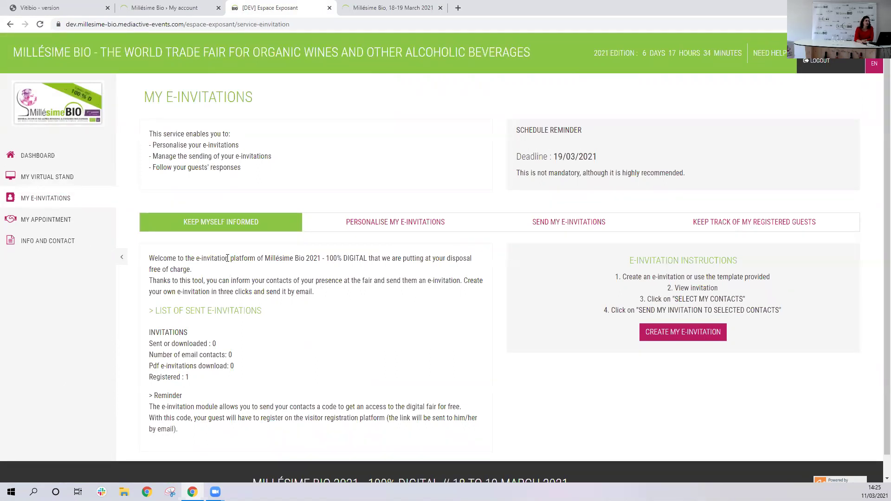
drag(148, 331, 245, 378)
click(245, 379)
scroll(380, 225, down, 1)
- Open Personalise My E-Invitations and place the cursor in the Name of sender field
click(379, 208)
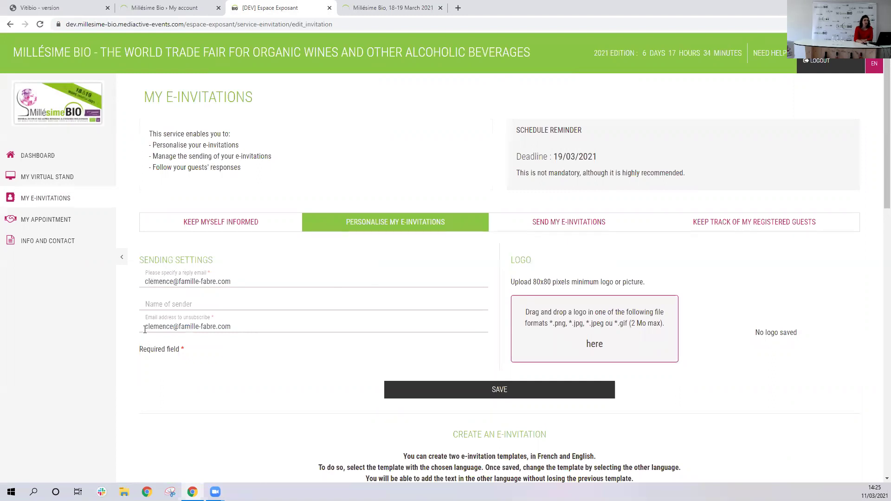
drag(169, 328, 237, 328)
click(237, 329)
click(180, 303)
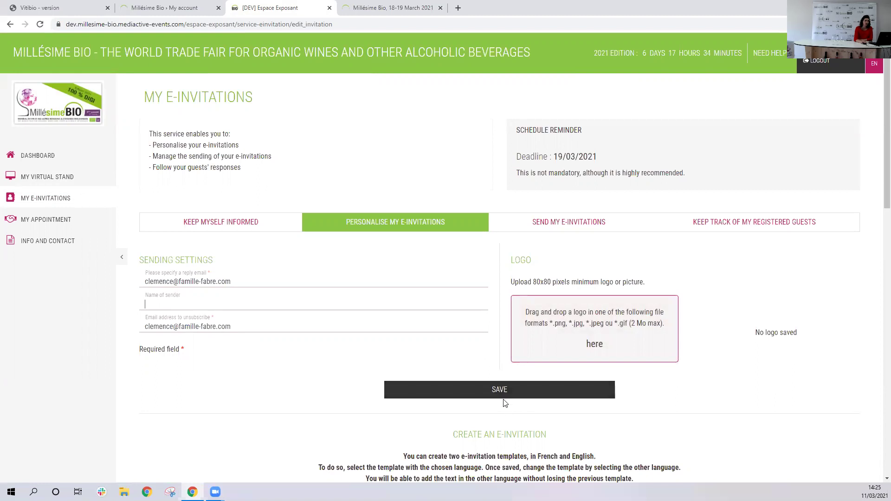
- Review Steps 1–3, the English subject and the invitation preview
scroll(505, 403, down, 5)
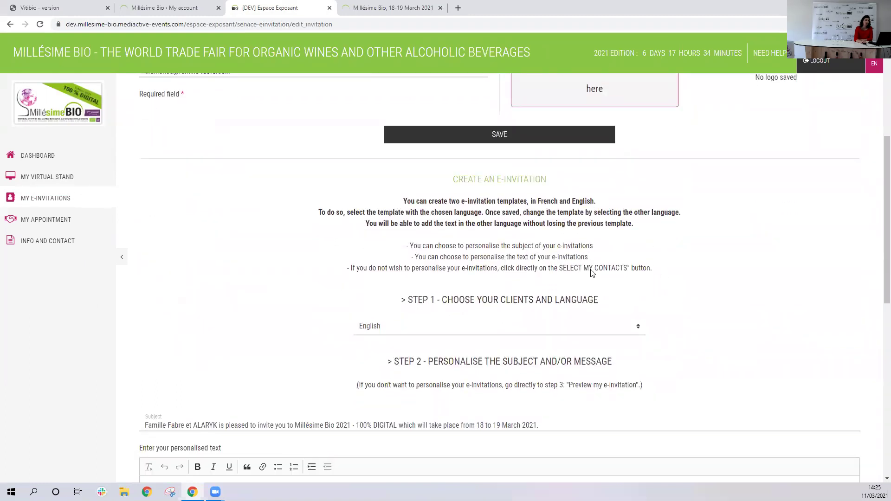
scroll(591, 272, down, 2)
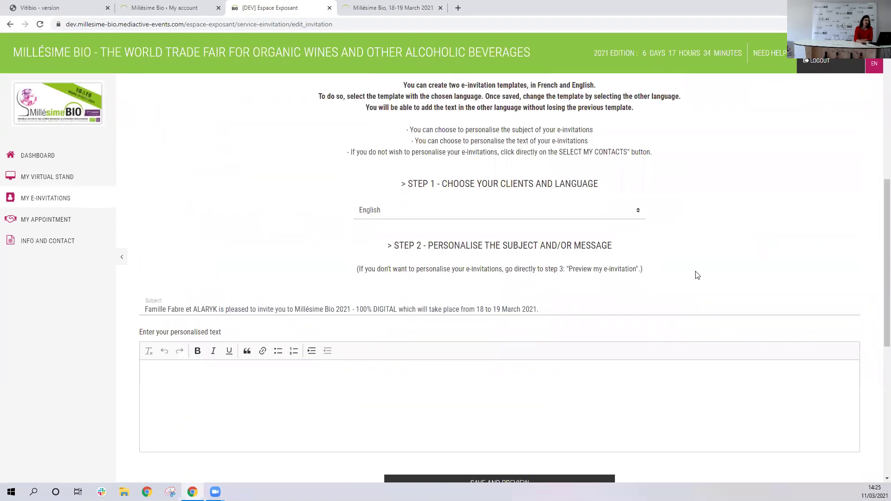
scroll(688, 273, down, 4)
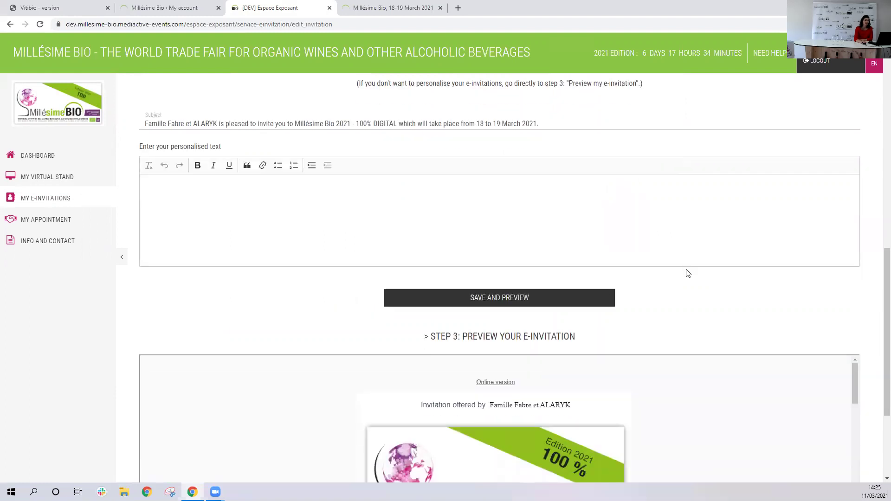
scroll(681, 272, down, 3)
scroll(648, 278, down, 5)
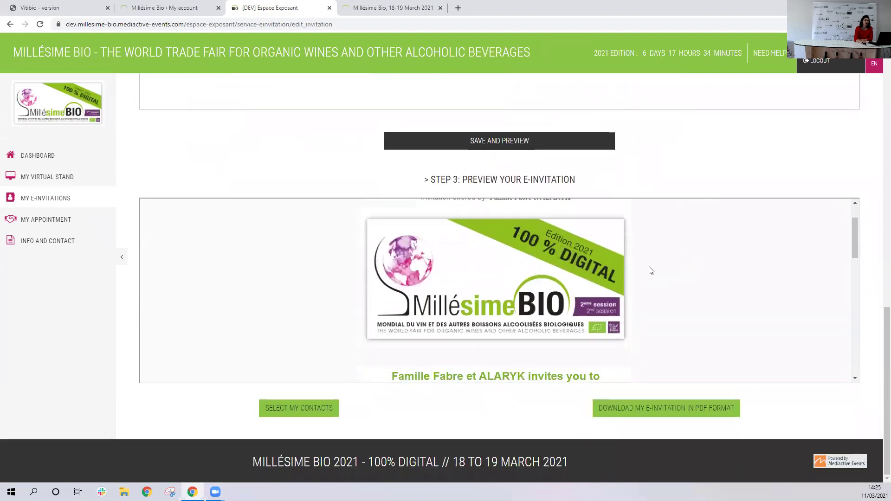
scroll(651, 271, down, 6)
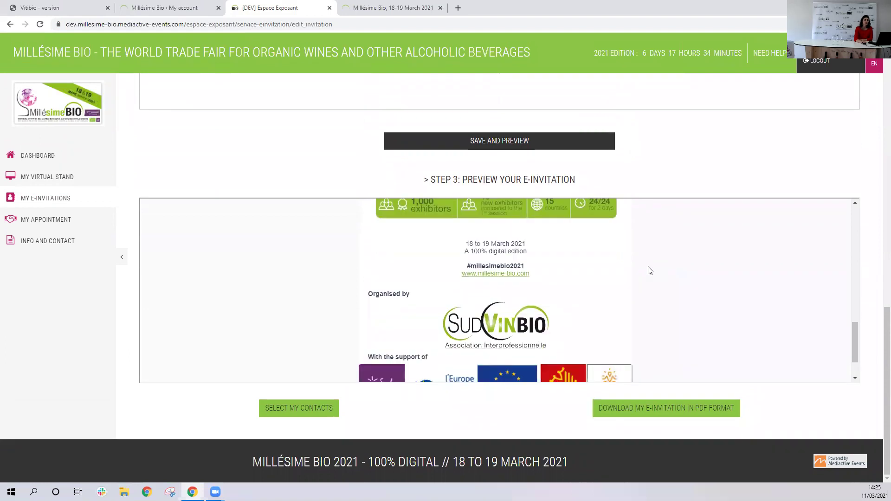
scroll(649, 270, up, 10)
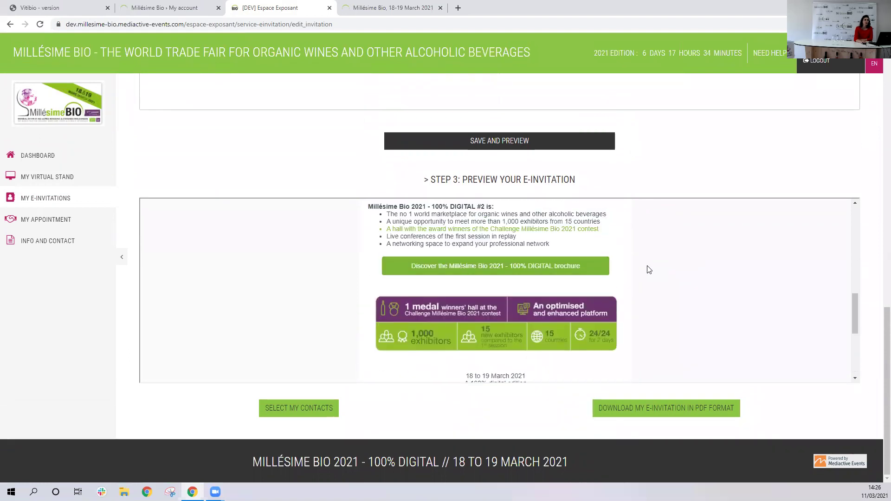
scroll(649, 271, up, 2)
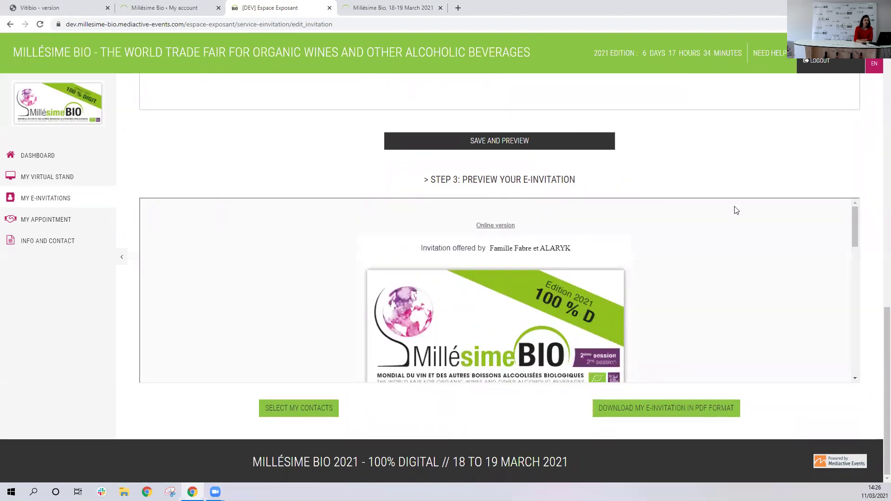
scroll(745, 187, up, 8)
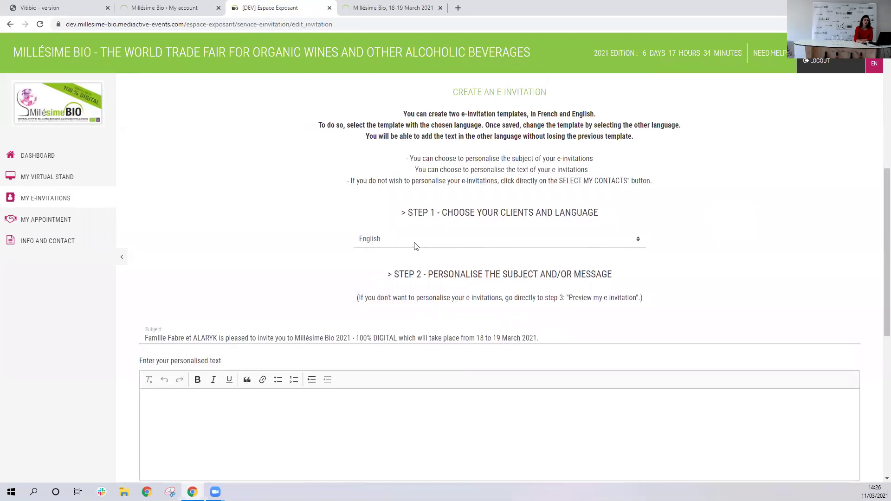
- Keep English as the language and set the subject to 'Famille Fabre are pleased to welcome you'
click(414, 239)
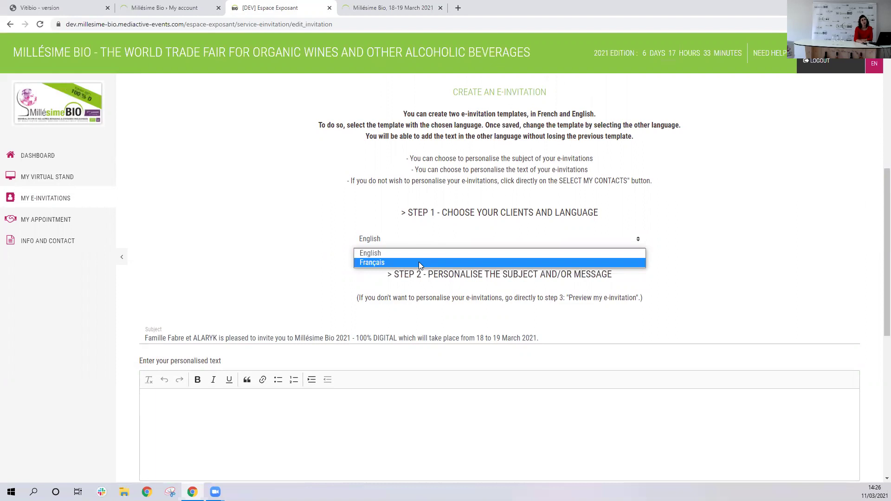
click(392, 251)
click(220, 337)
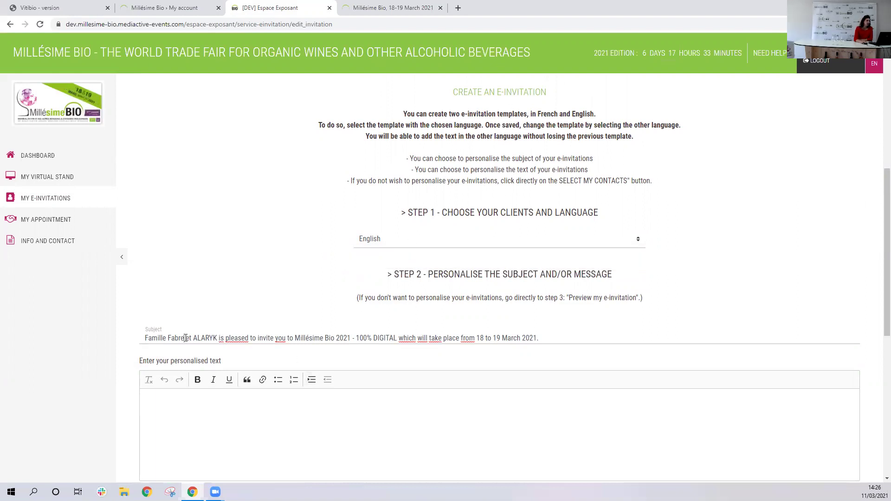
drag(185, 338, 590, 341)
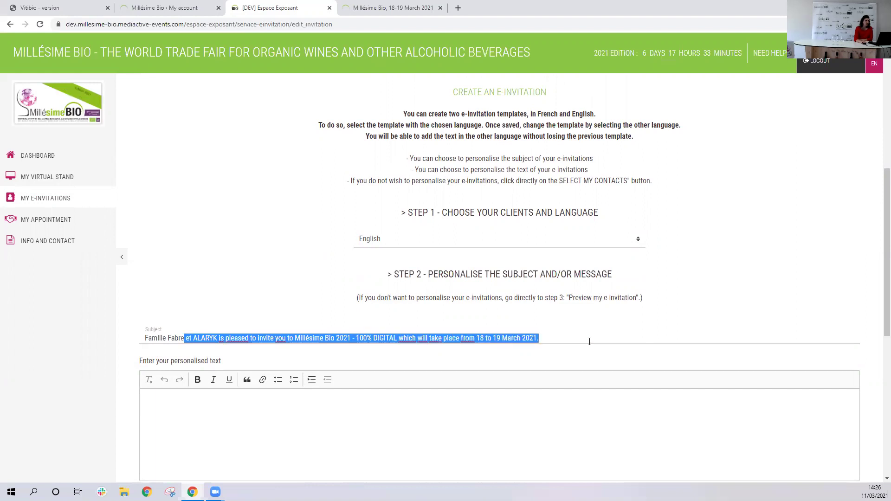
key(BackSpace)
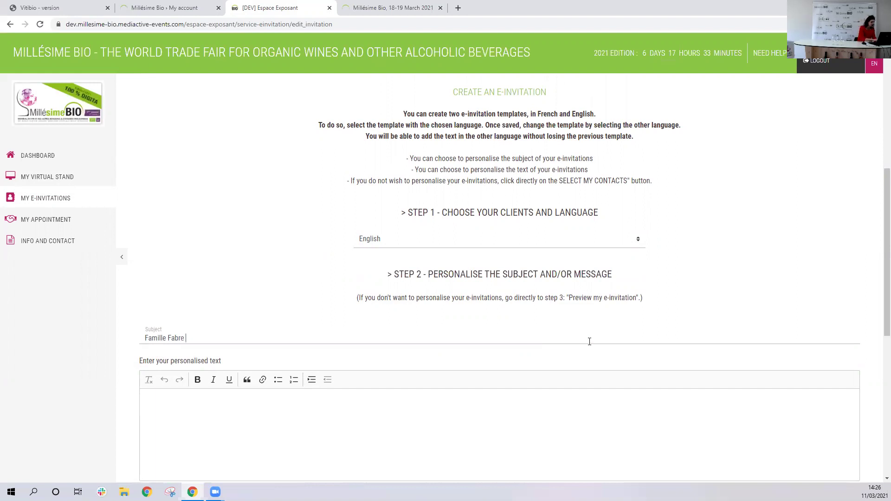
text(are welcome)
text(ased to e)
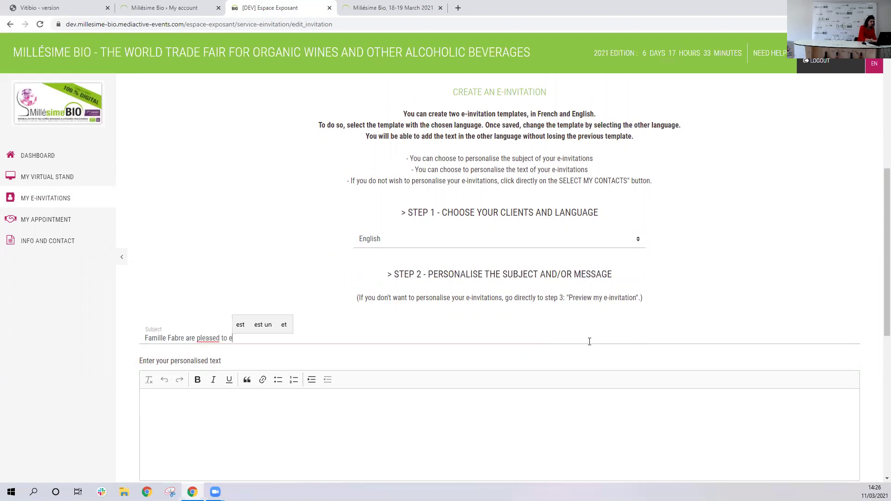
key(BackSpace)
text(x)
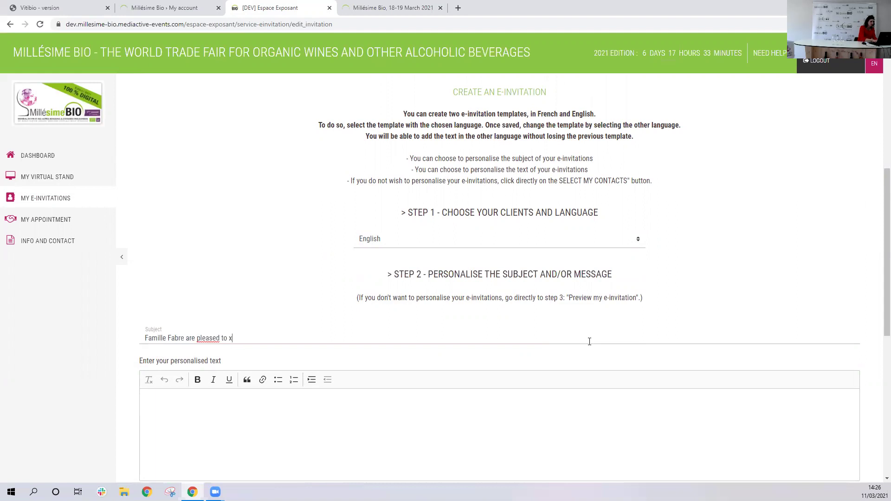
text(welcome you)
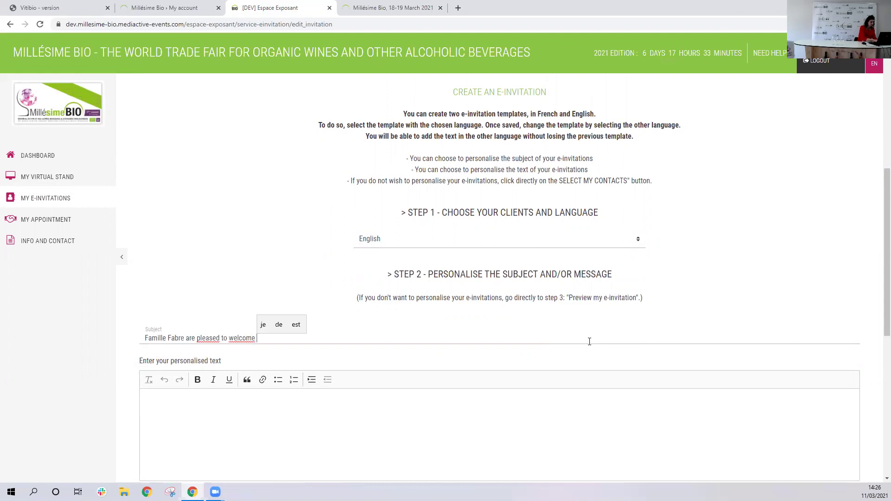
- Write the message 'We are really happy to see you again !' and check the Step 3 preview
click(346, 422)
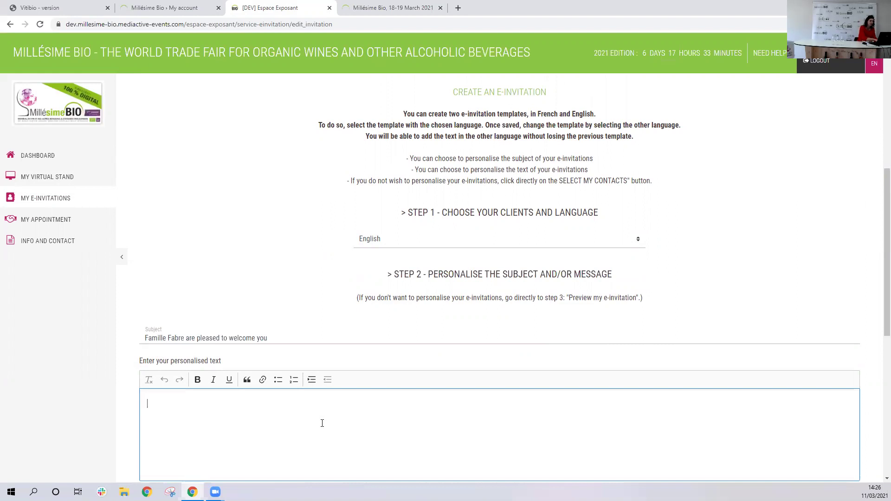
text(We are )
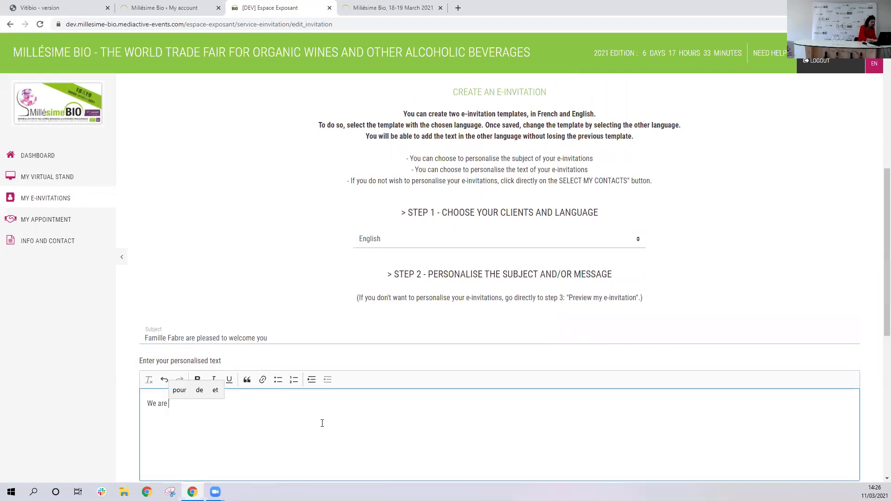
text(really h)
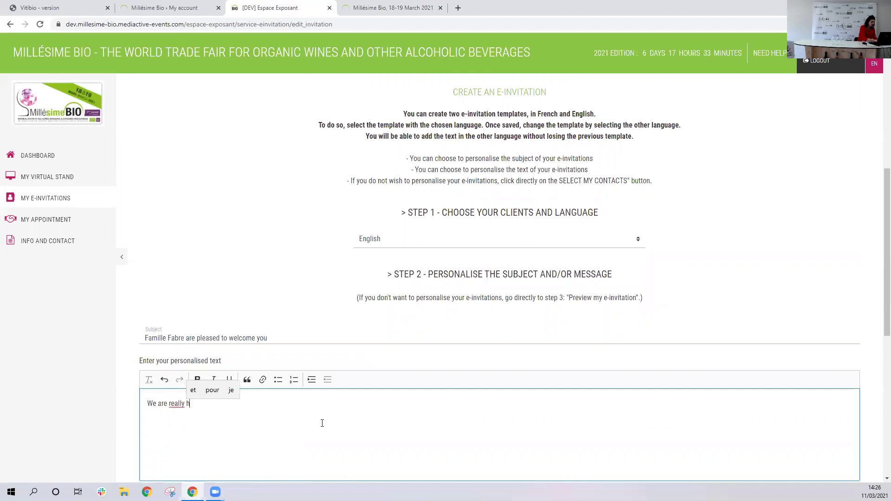
text(appy to se)
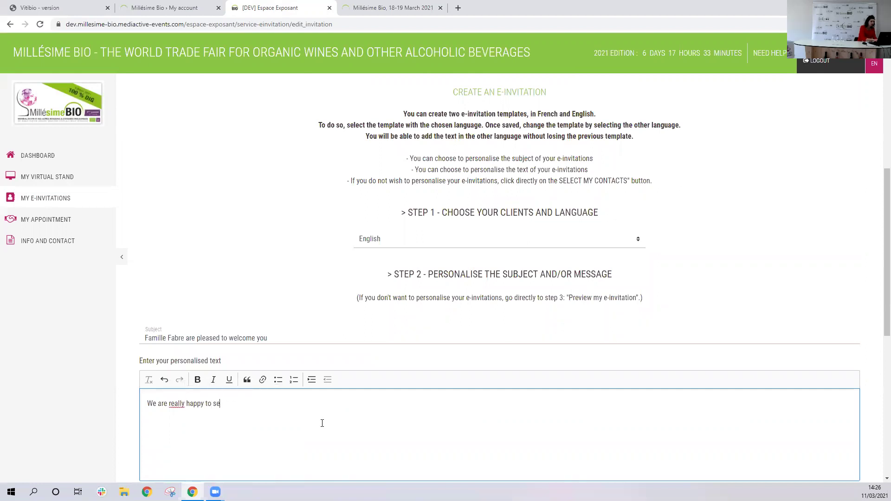
text(e you again :)
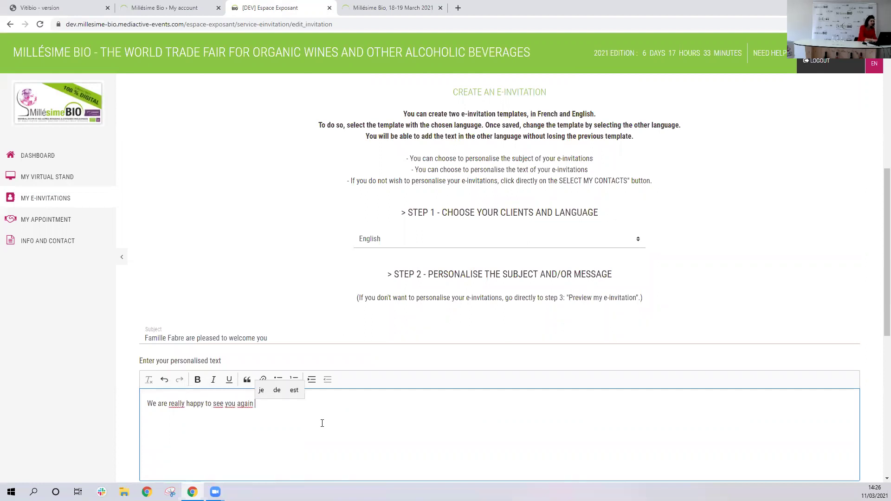
key(BackSpace)
key(BackSpace)
text(!)
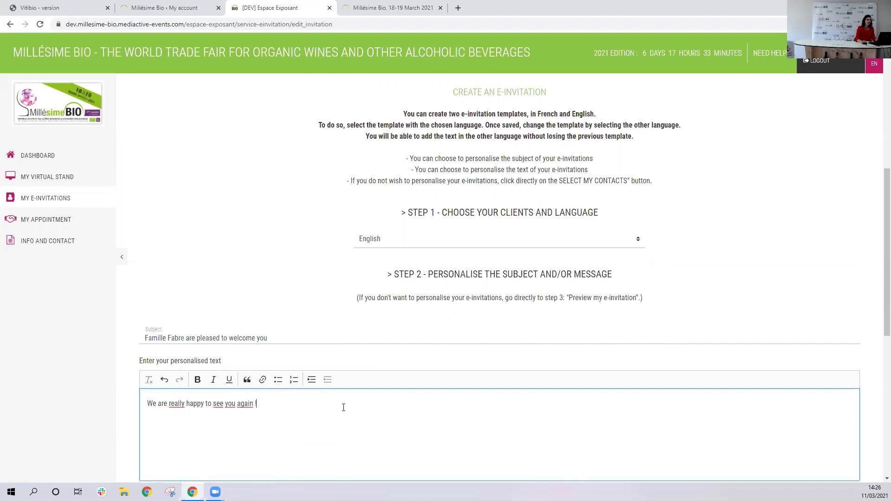
scroll(468, 371, down, 6)
scroll(578, 289, down, 6)
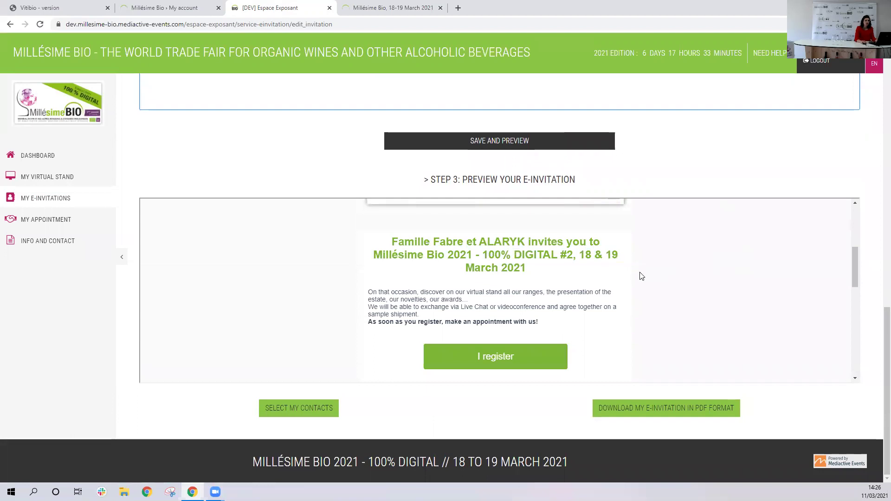
scroll(641, 277, down, 2)
scroll(641, 276, up, 3)
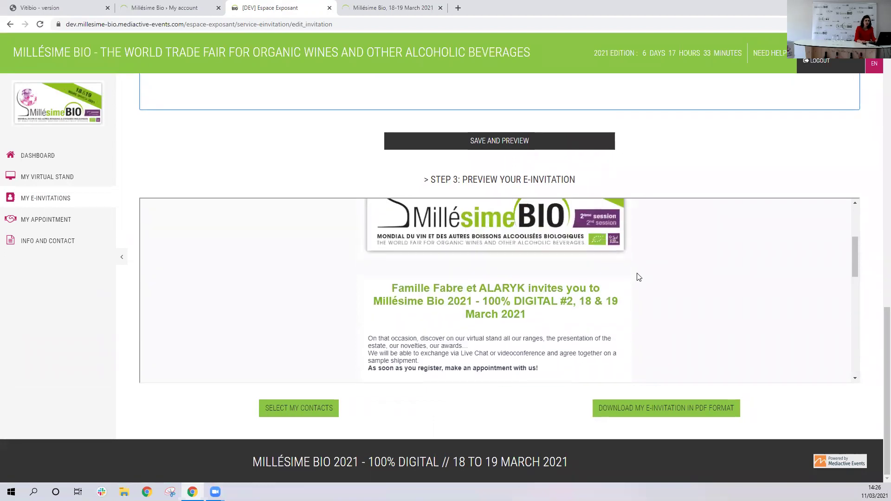
scroll(638, 278, down, 4)
scroll(637, 277, down, 3)
scroll(622, 265, up, 7)
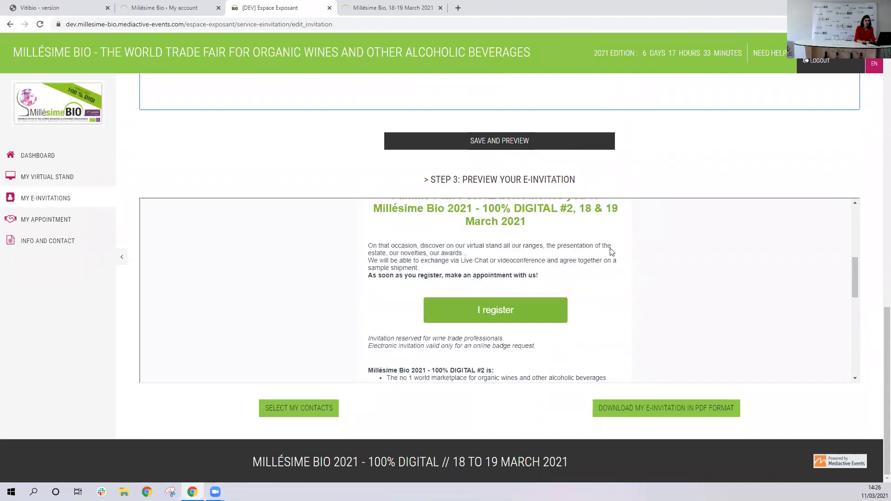
scroll(727, 159, up, 4)
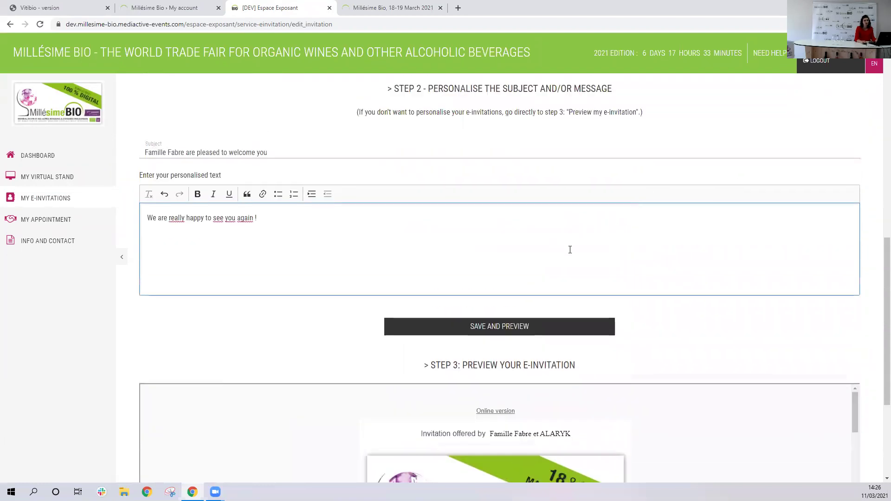
- Save the English invitation with Save and Preview and confirm the Saved data dialog
click(513, 326)
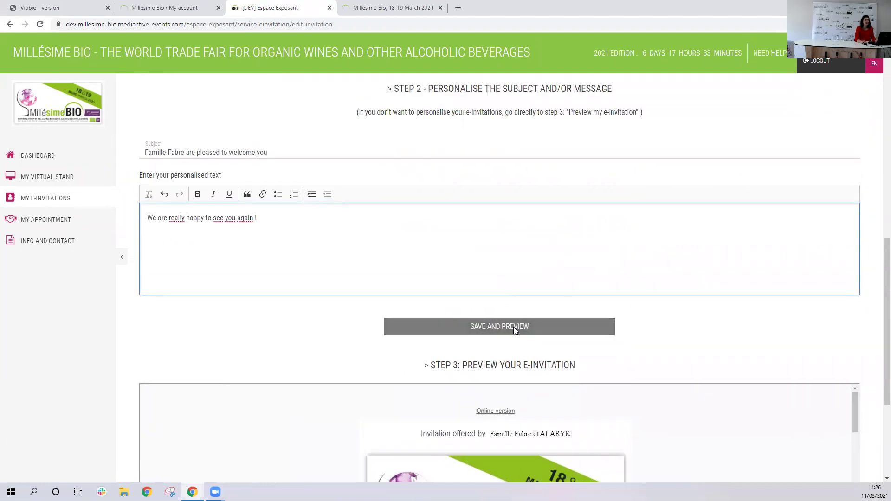
click(440, 313)
scroll(445, 315, down, 6)
scroll(616, 320, down, 7)
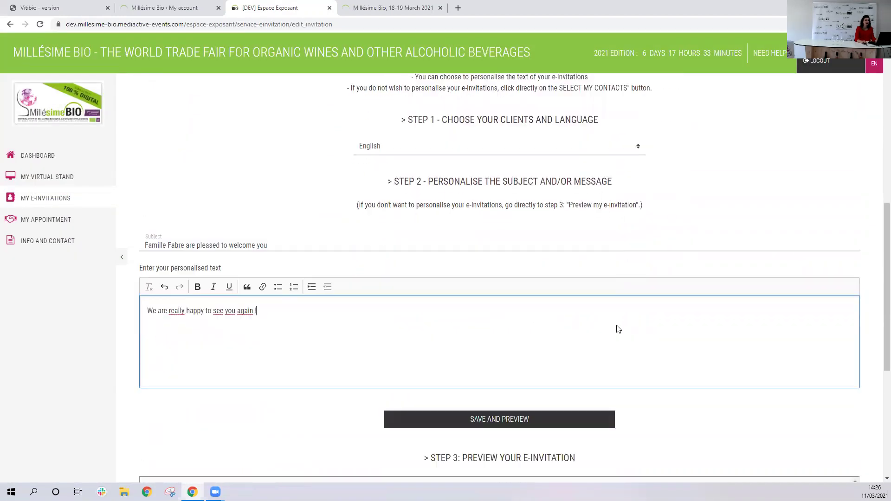
scroll(631, 342, down, 5)
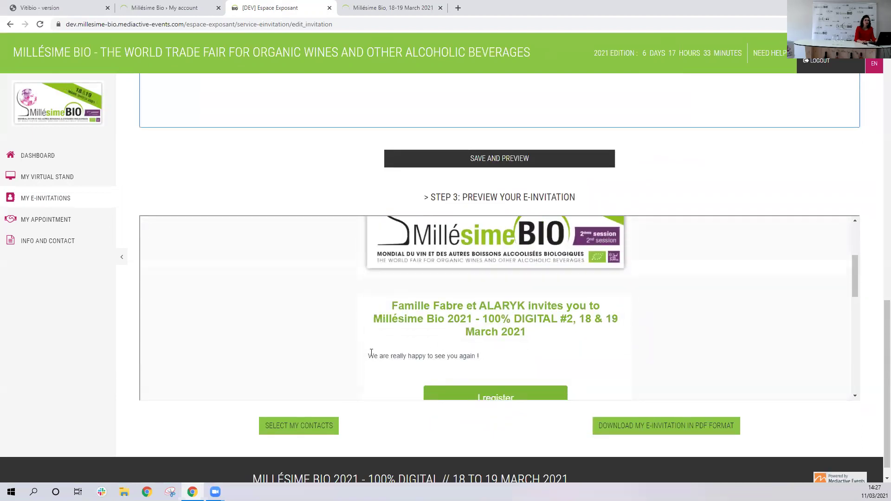
- Check that the preview shows 'We are really happy to see you again !'
drag(367, 356, 510, 363)
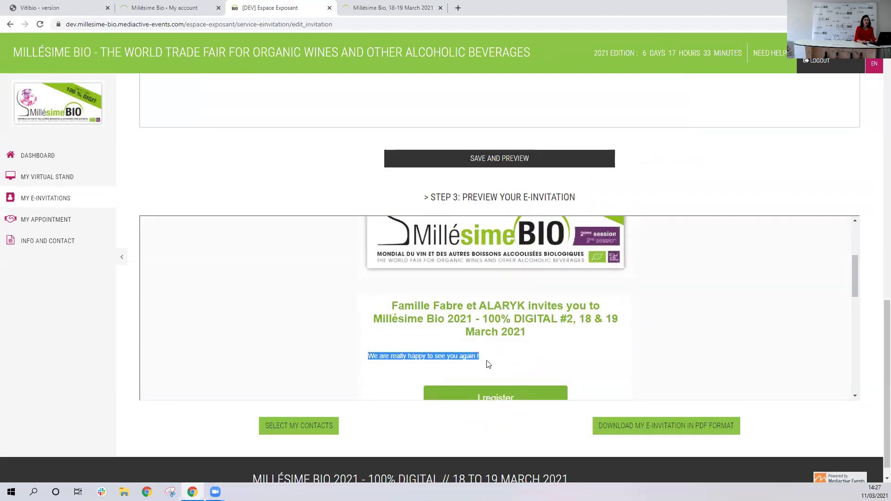
click(488, 362)
scroll(521, 359, down, 5)
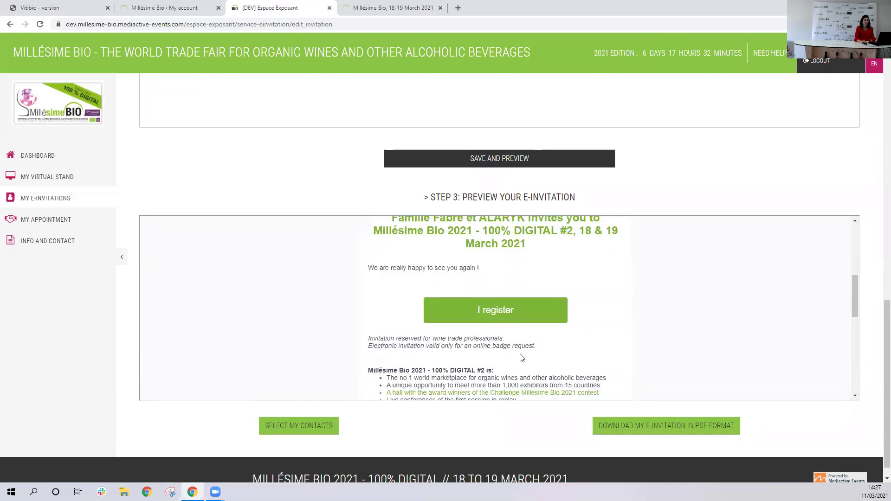
scroll(480, 292, up, 8)
scroll(480, 292, up, 5)
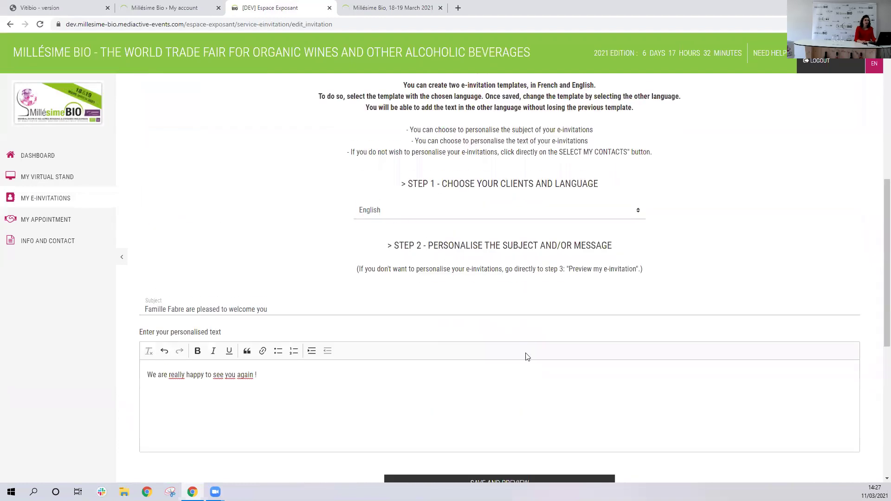
scroll(526, 356, down, 4)
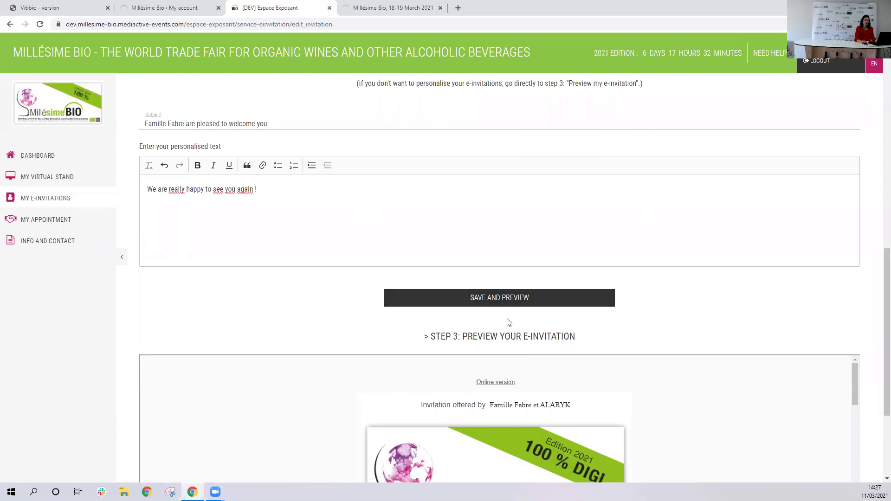
scroll(497, 308, up, 5)
click(426, 264)
- Switch to Français, with message 'Hello, this is the french version' and subject 'Famille Fabre est heureuse de vous revoir !'
click(425, 279)
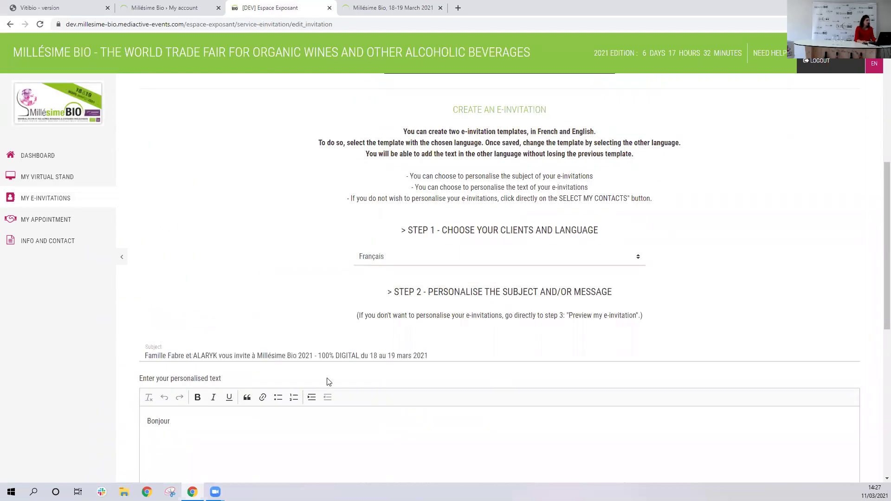
click(220, 420)
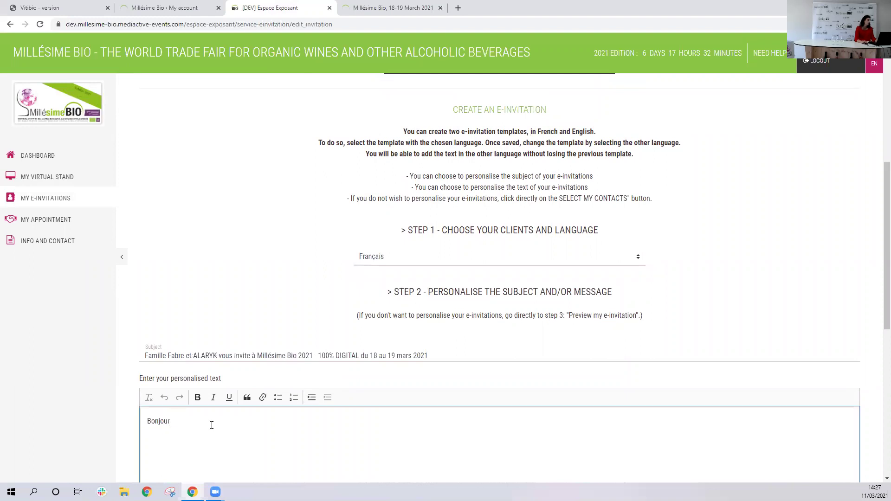
scroll(210, 424, down, 4)
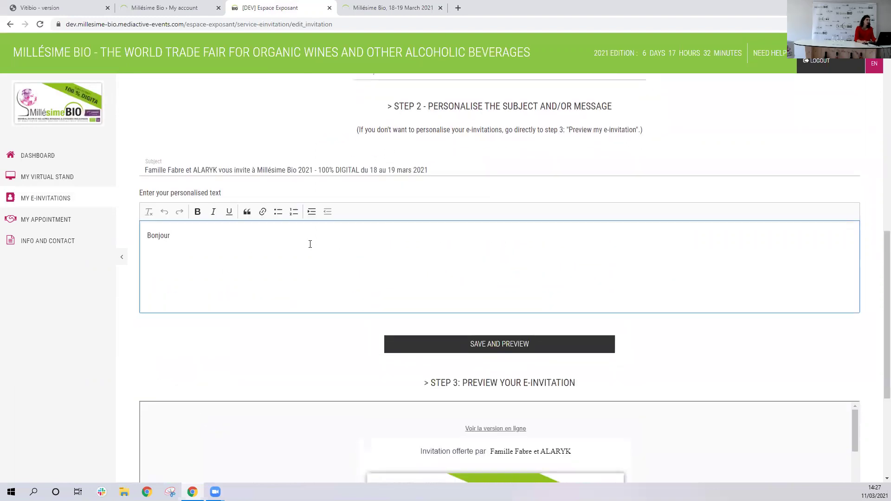
key(ctrl+a)
key(BackSpace)
text(Hello)
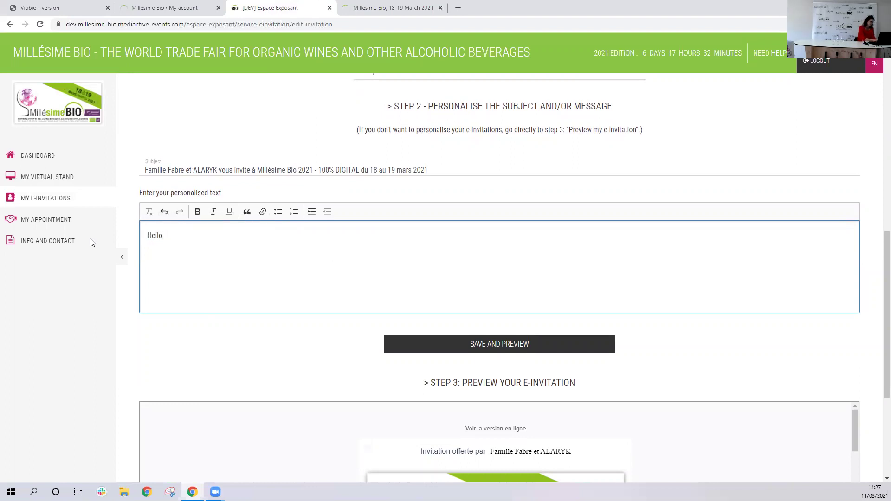
text(, this is the french version)
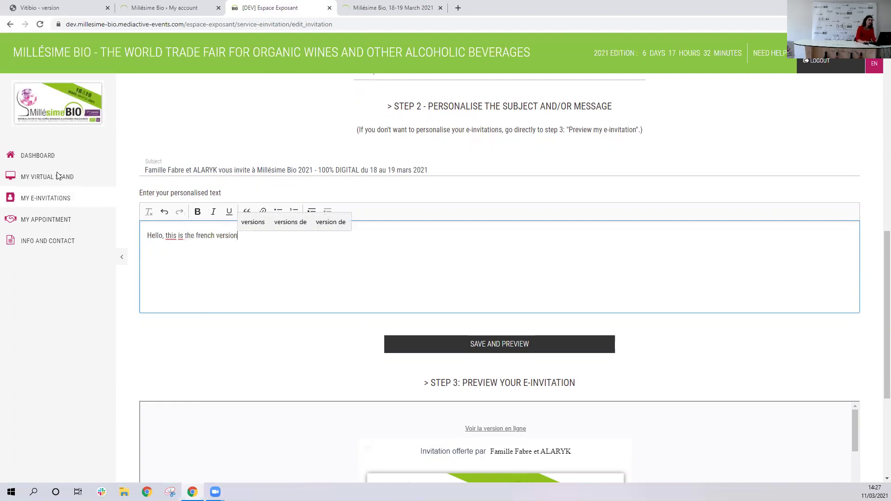
drag(147, 168, 185, 169)
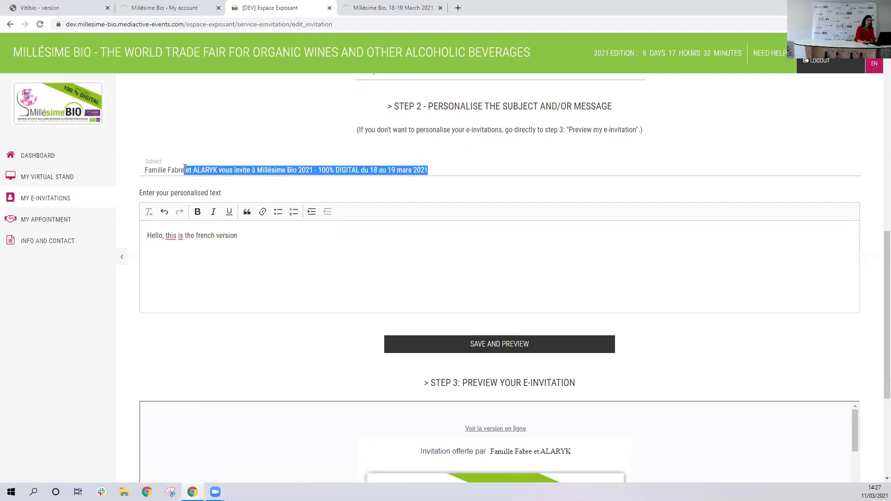
text(est he)
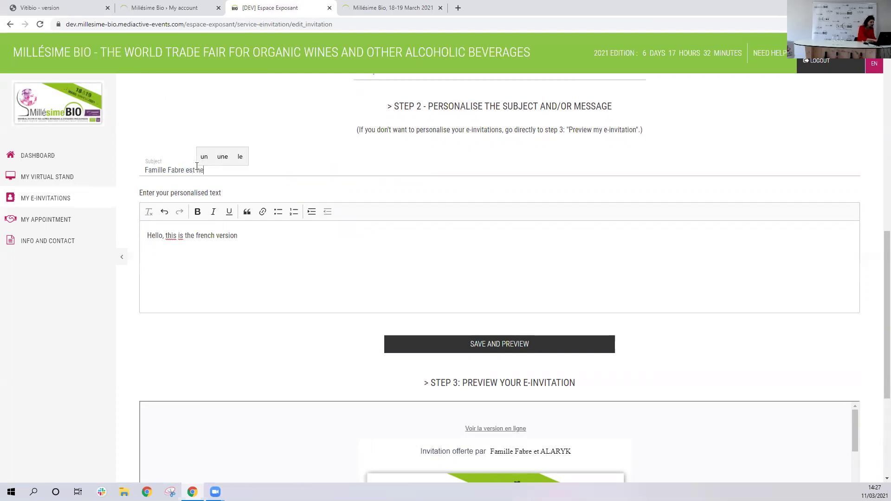
text(ureuse de vous revoir !)
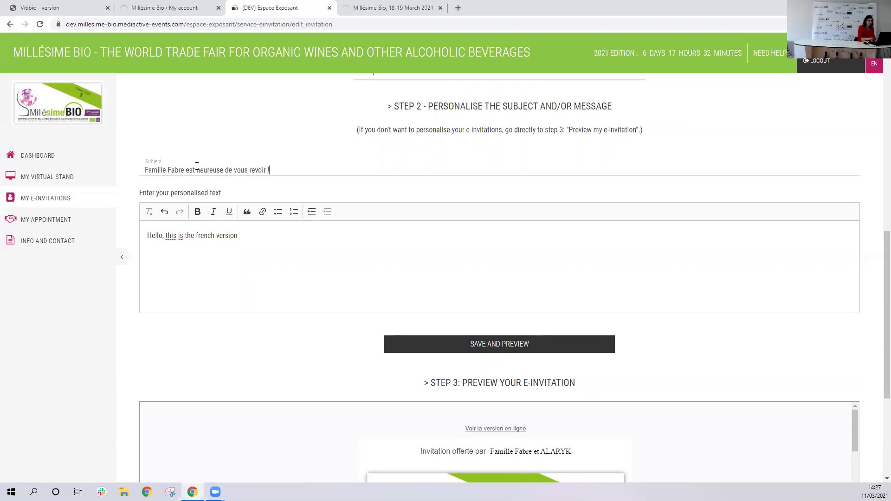
- Save the French invitation and check its message in the preview
click(545, 352)
click(445, 308)
scroll(511, 315, down, 5)
scroll(527, 322, down, 6)
scroll(598, 383, down, 3)
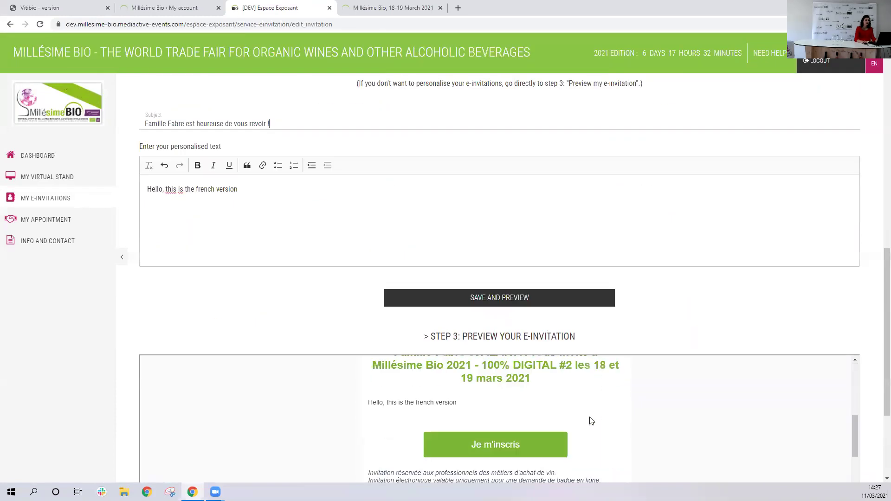
mouse_move(386, 403)
mouse_down()
mouse_move(474, 402)
mouse_move(384, 399)
mouse_up()
click(473, 404)
click(425, 399)
scroll(465, 341, up, 7)
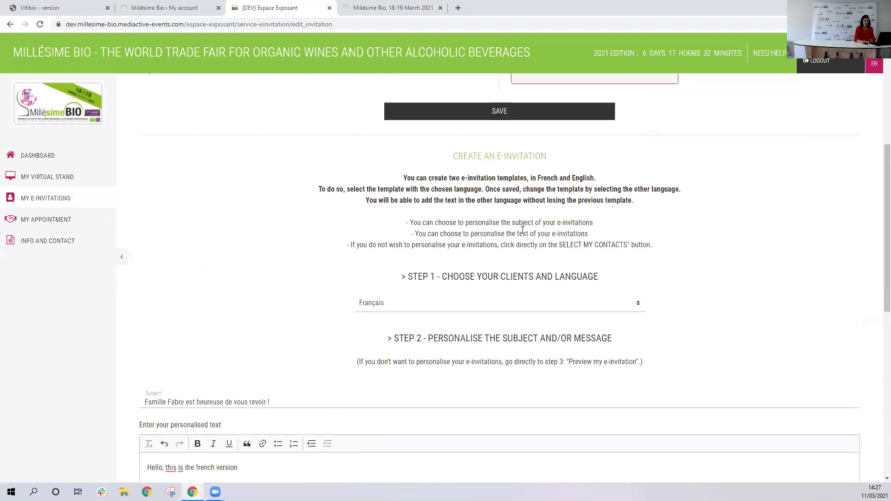
- Switch the invitation template back to English and review it
click(450, 351)
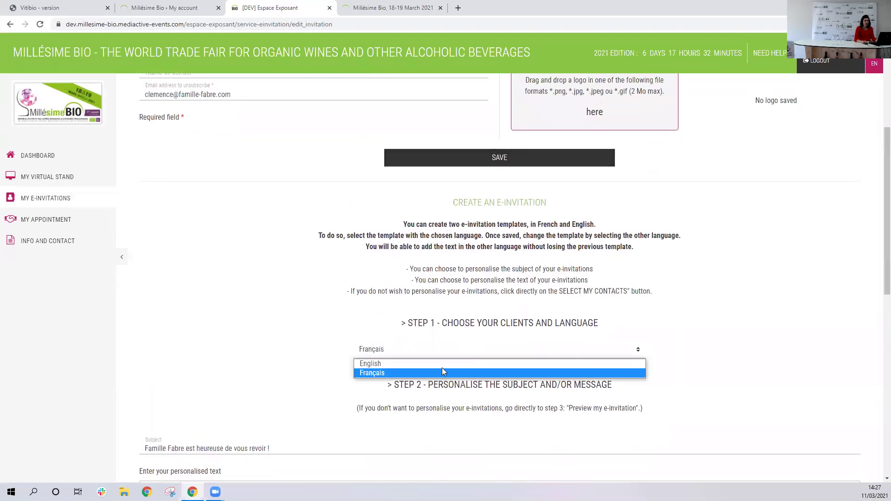
click(442, 367)
scroll(438, 366, down, 2)
scroll(438, 367, down, 4)
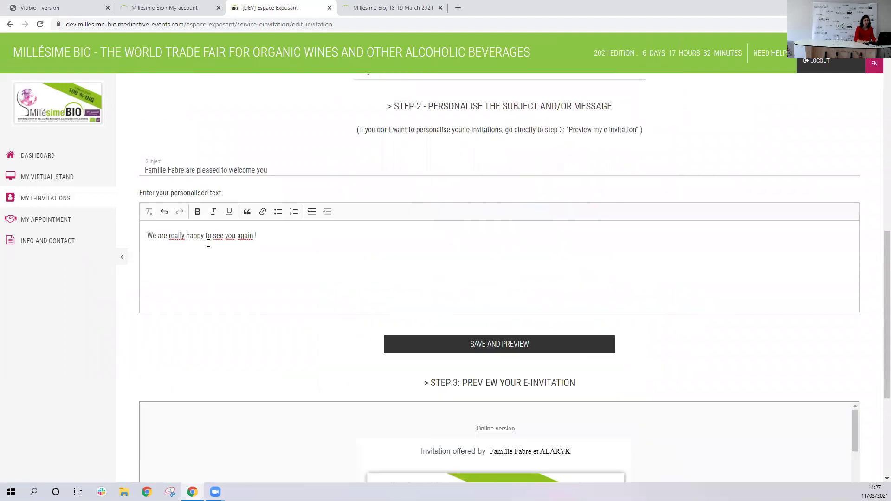
scroll(273, 272, up, 10)
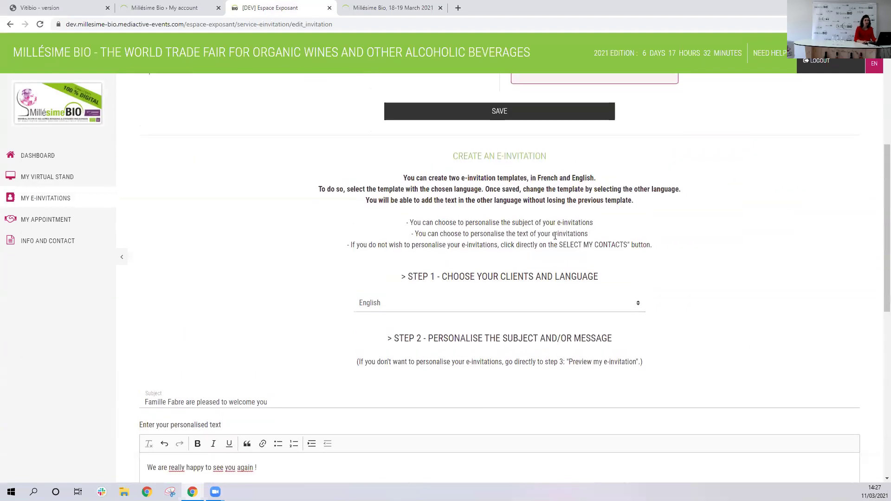
click(556, 180)
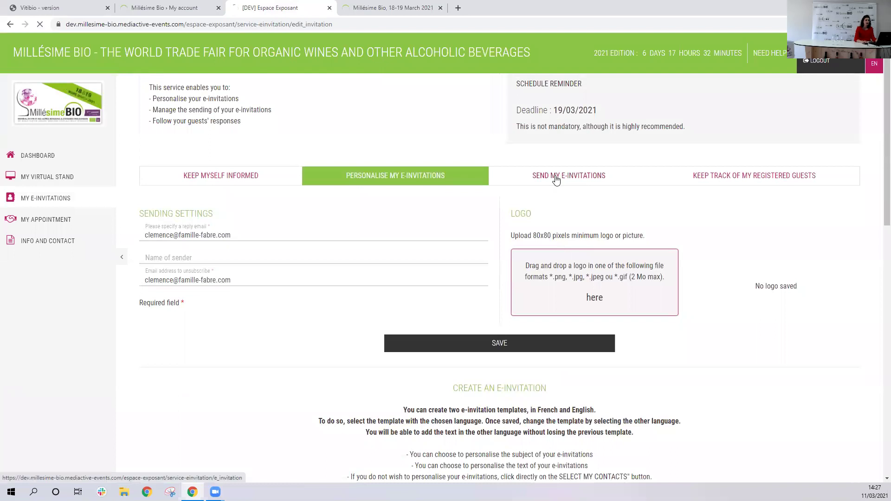
- Open and close Add a contact unsaved, then open Upload a list of contacts (.xlsx or .xls)
scroll(379, 292, down, 5)
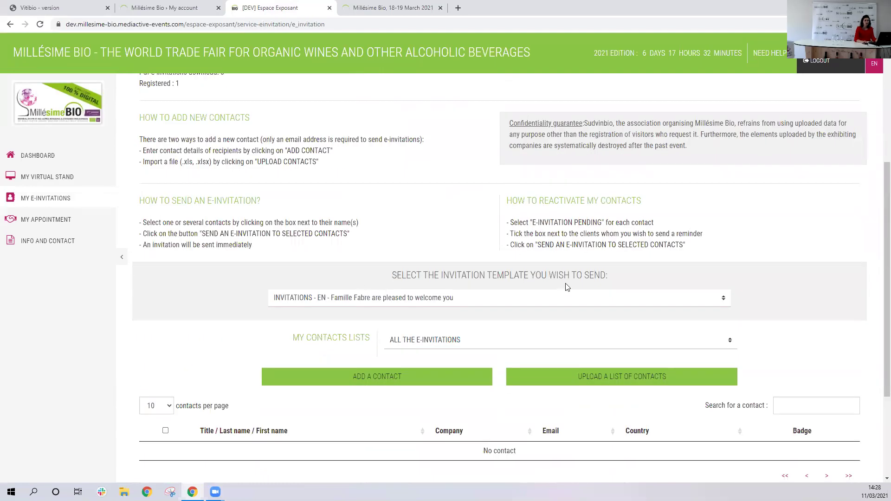
click(409, 376)
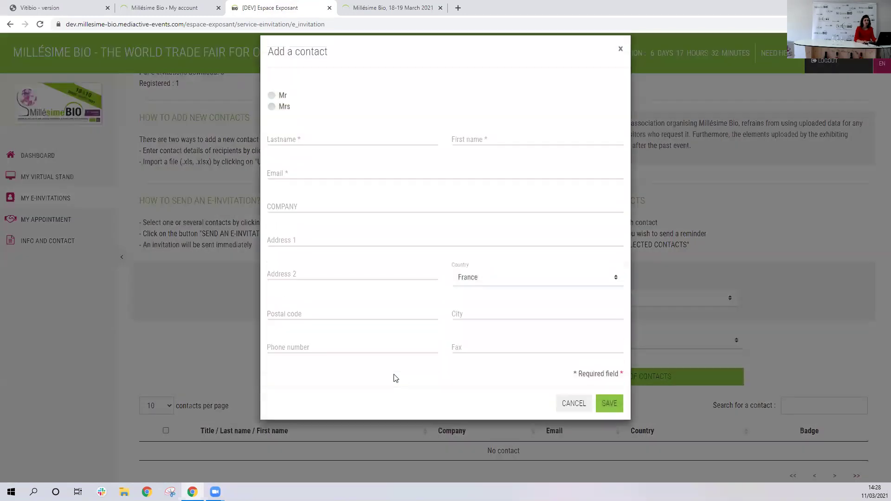
click(622, 61)
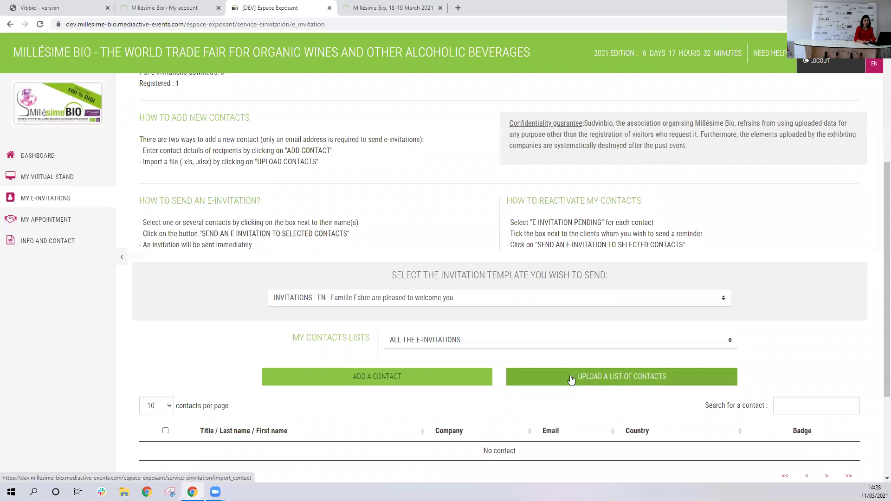
scroll(585, 381, down, 2)
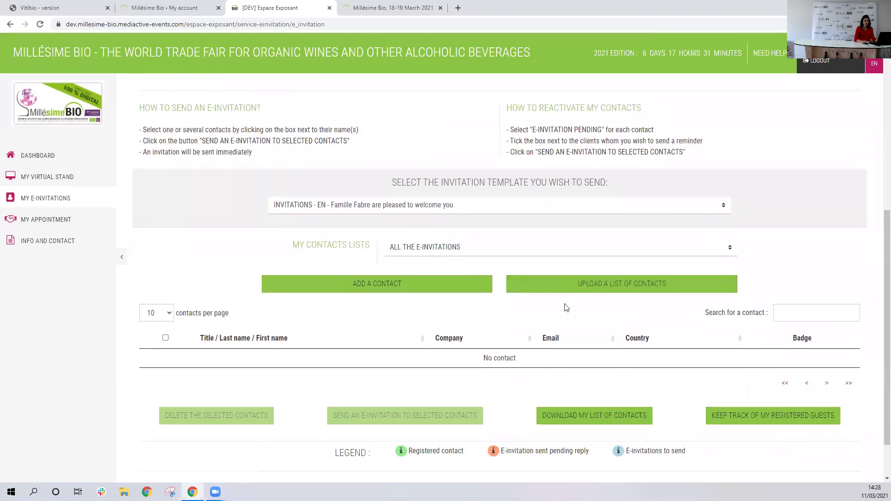
click(584, 287)
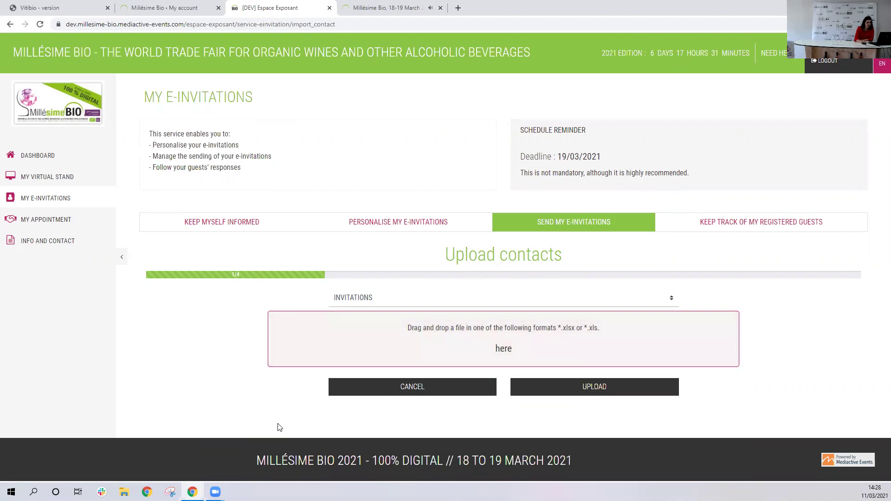
- Cycle through the open browser tabs and return to the exhibitor area
key(ctrl+Tab)
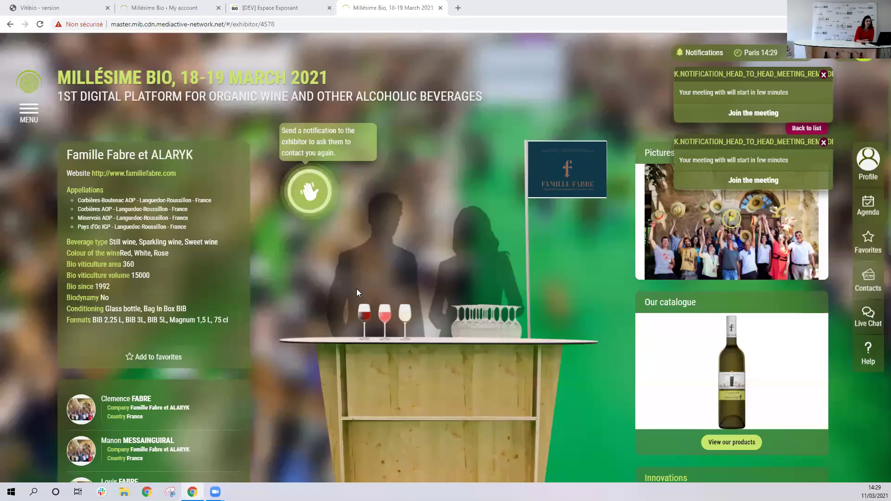
click(136, 6)
click(256, 4)
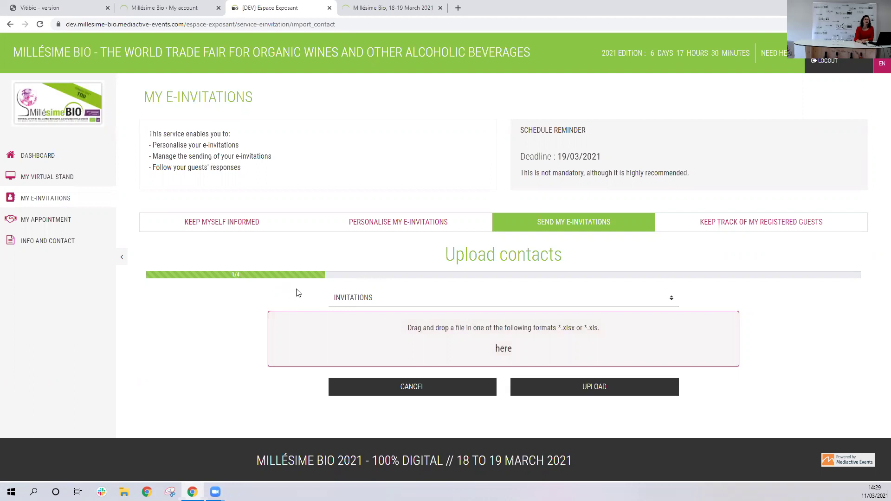
- Attach Fiche de contact_webinaire.xlsx from the SVB folder and upload it
click(517, 343)
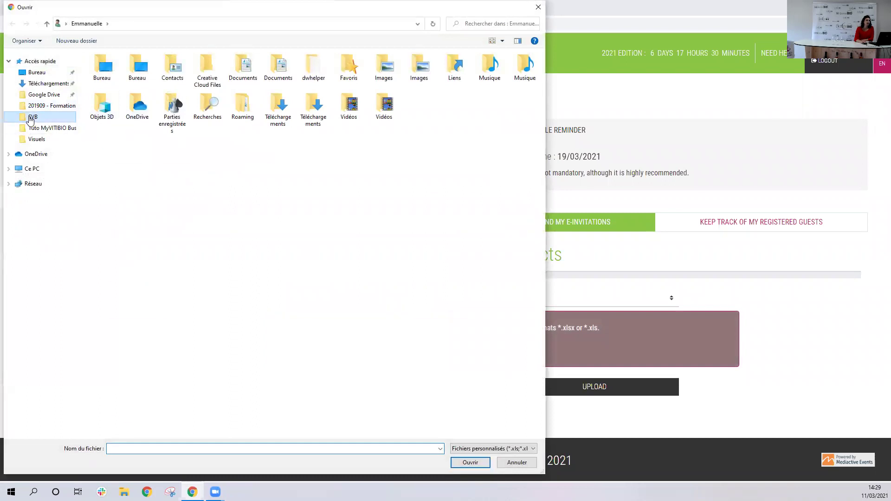
click(31, 118)
click(163, 148)
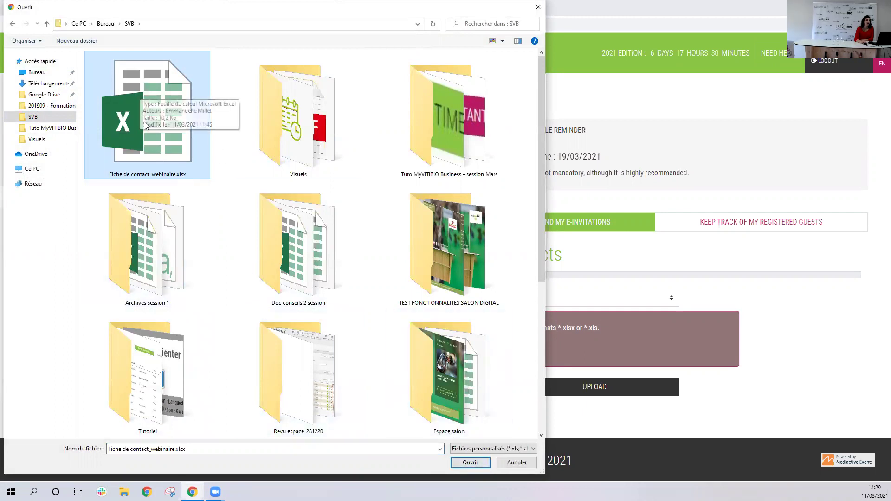
click(470, 462)
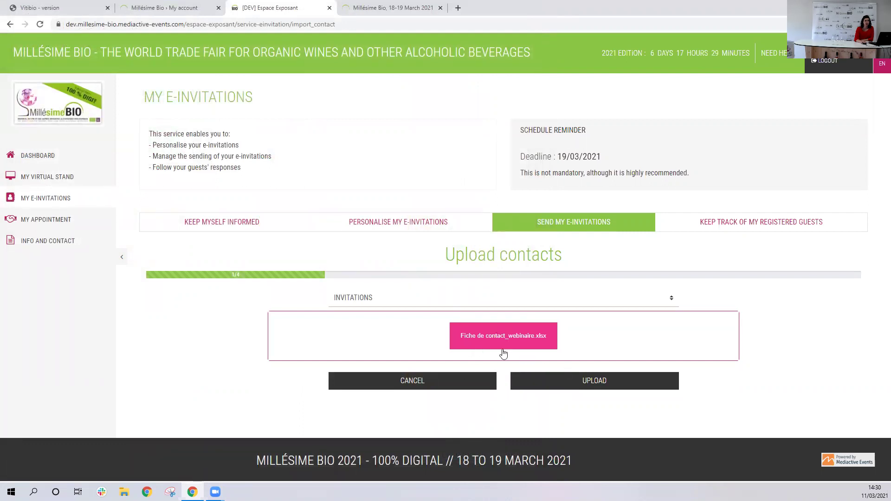
click(560, 388)
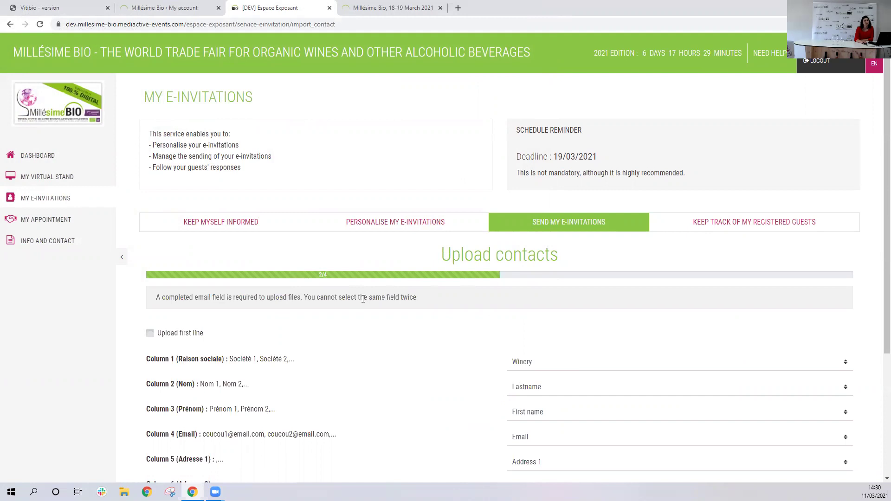
- Keep Winery for Column 1 and Lastname for Column 2, checking the sample values
scroll(364, 299, down, 3)
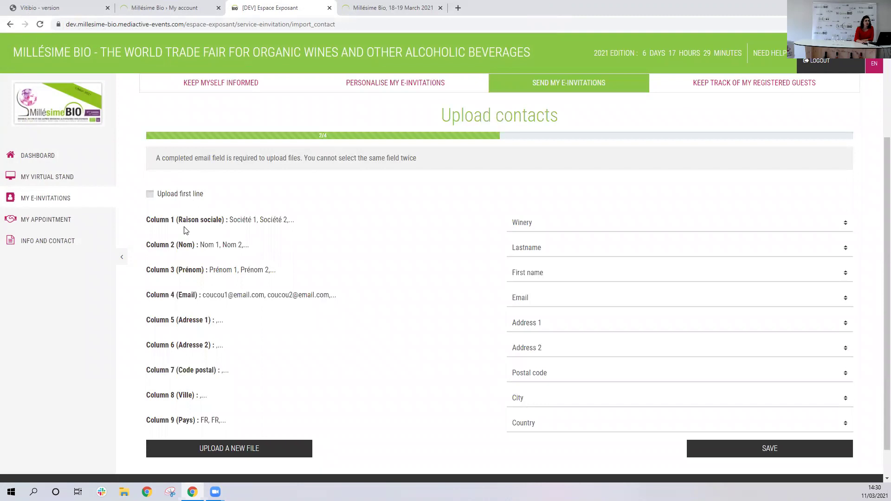
drag(232, 220, 310, 225)
click(276, 223)
drag(243, 220, 267, 221)
click(544, 223)
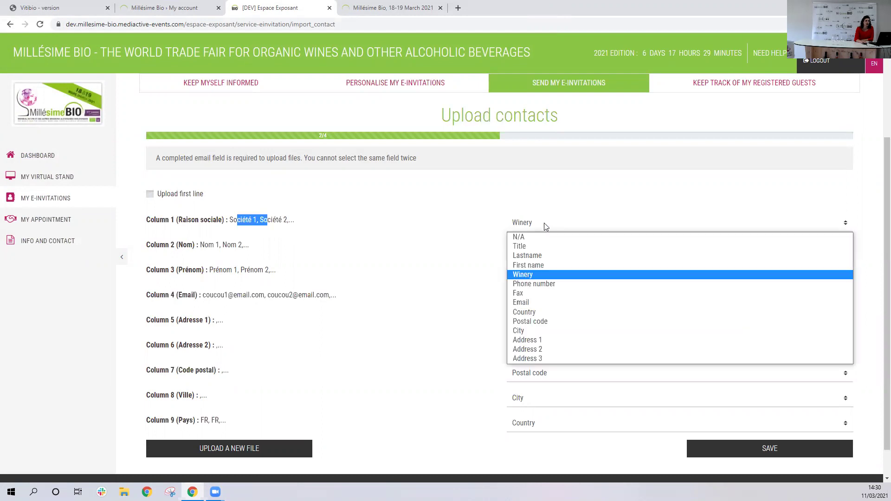
click(543, 222)
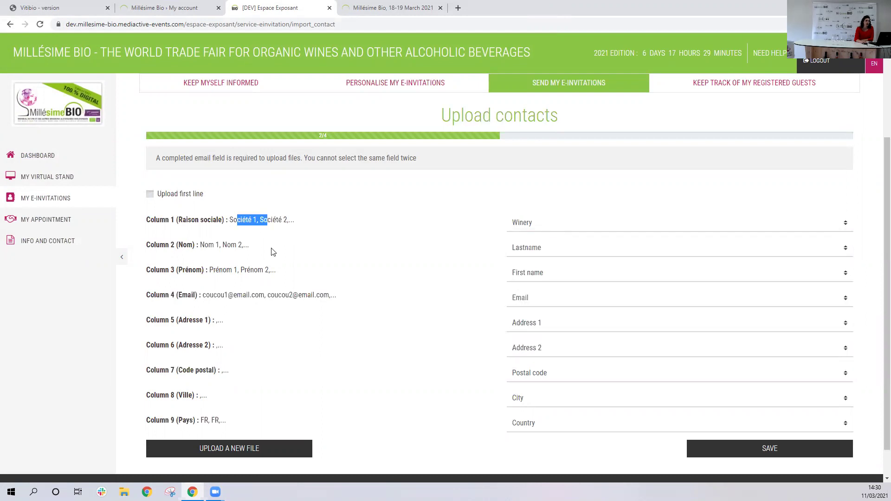
click(598, 249)
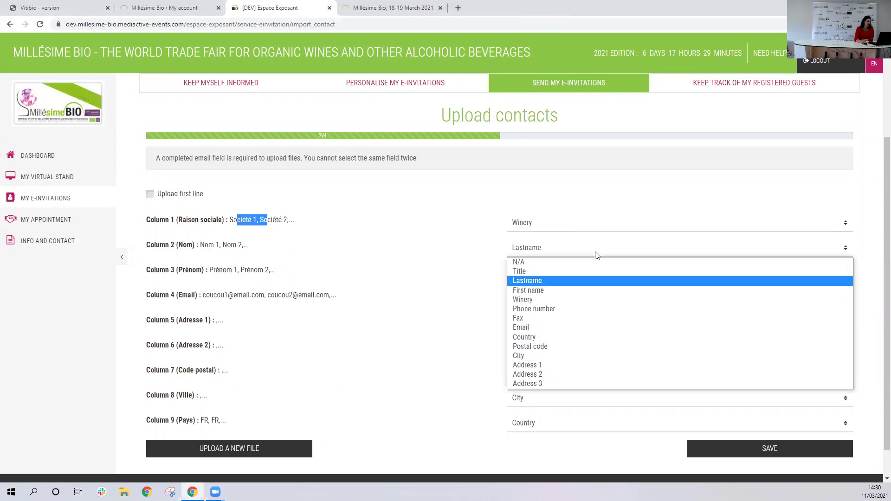
click(597, 255)
click(211, 269)
drag(225, 273, 281, 269)
click(280, 269)
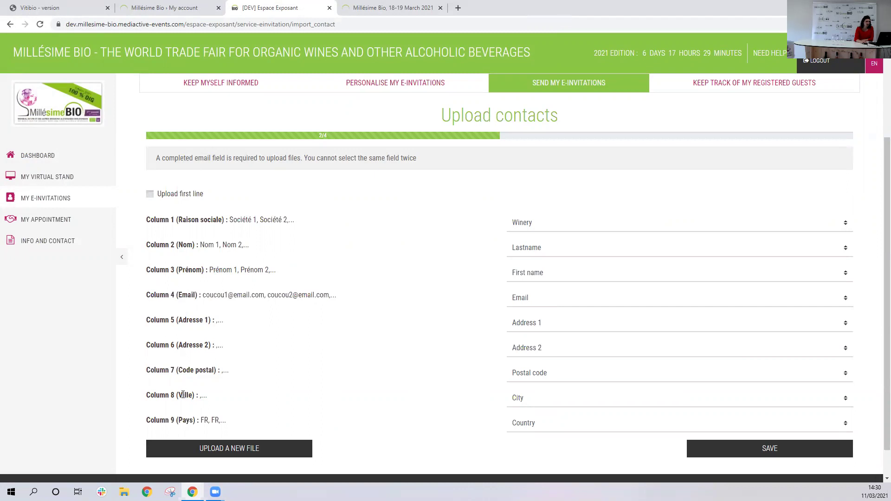
- Set Columns 5–8 to N/A and save, reaching 10 importable contacts with lines 7 and 13 flagged
click(536, 324)
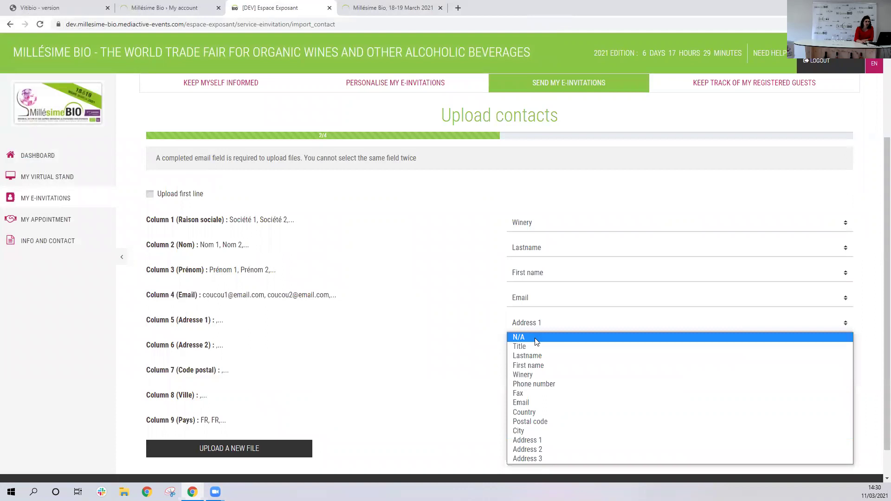
click(535, 341)
click(537, 348)
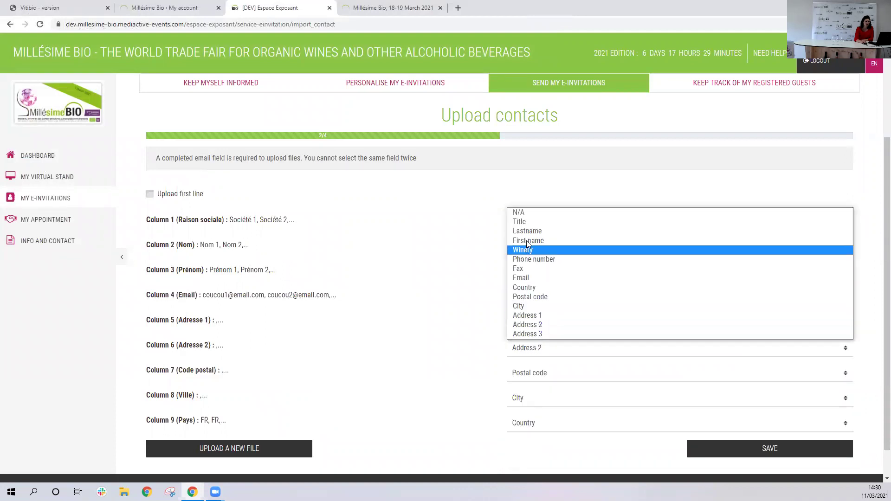
click(533, 216)
click(553, 376)
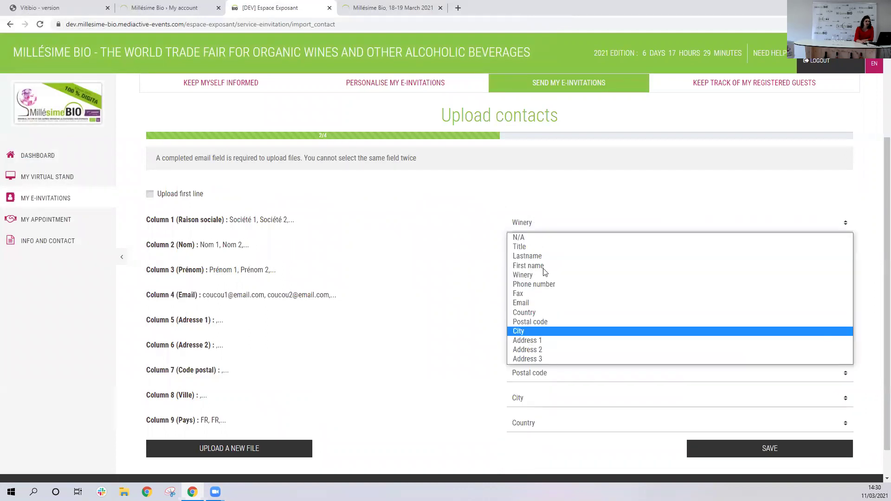
click(542, 239)
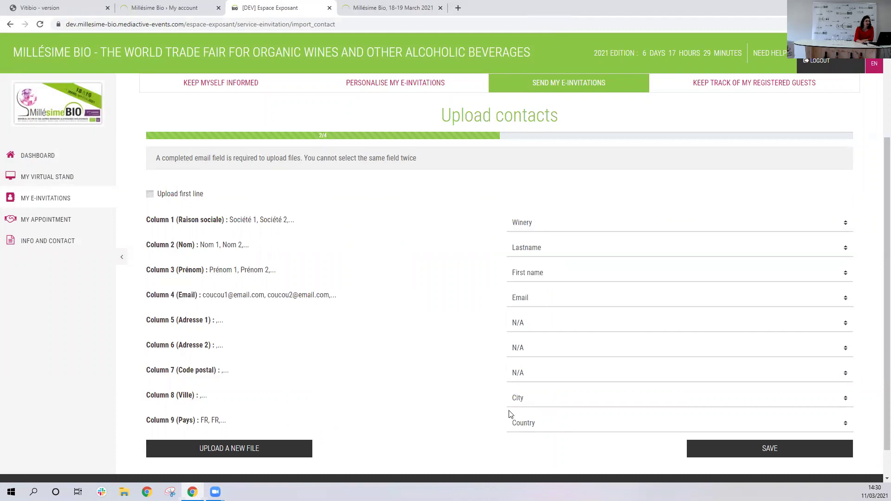
click(540, 400)
click(532, 258)
scroll(448, 396, down, 1)
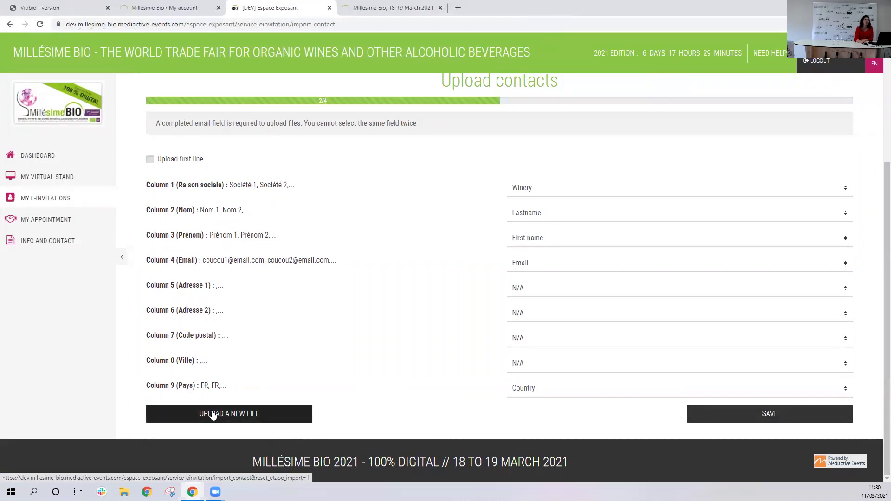
click(788, 419)
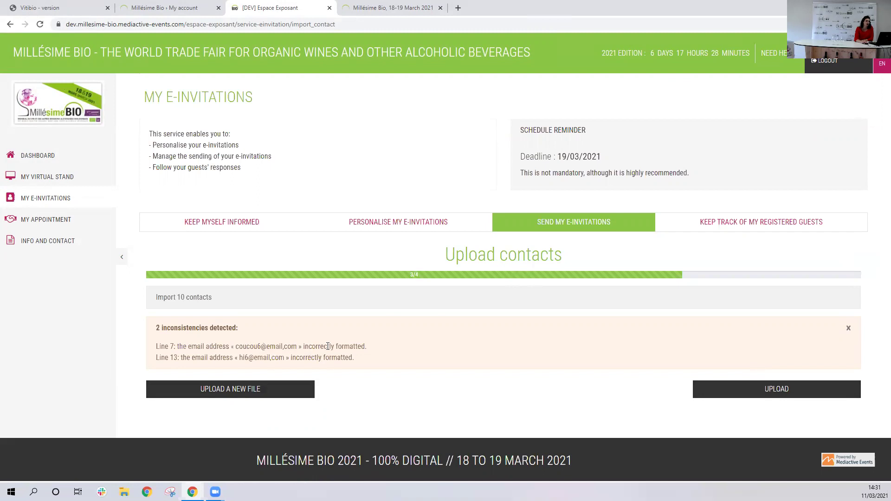
- Import the 10 valid contacts and return to the e-invitation contact list to review them
click(786, 391)
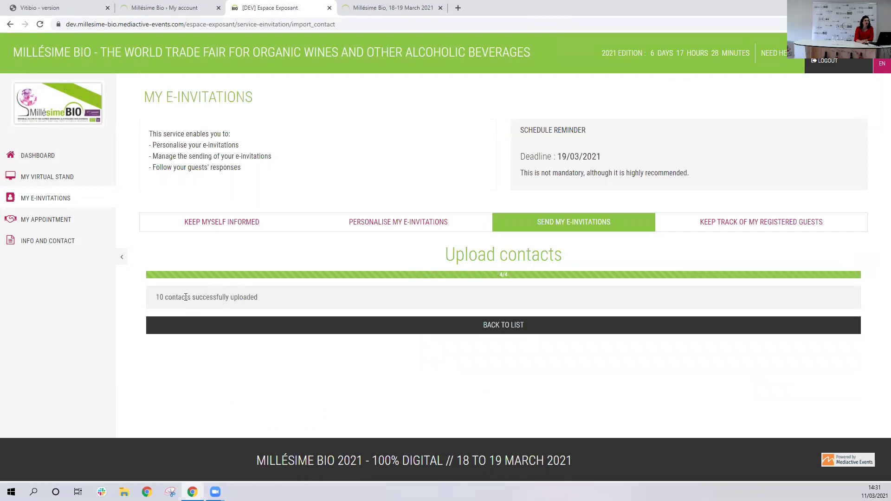
click(521, 329)
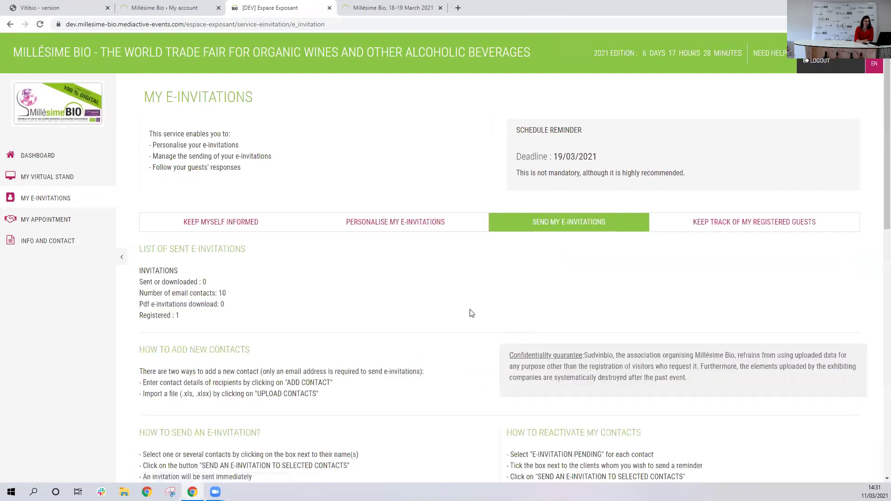
scroll(471, 313, down, 6)
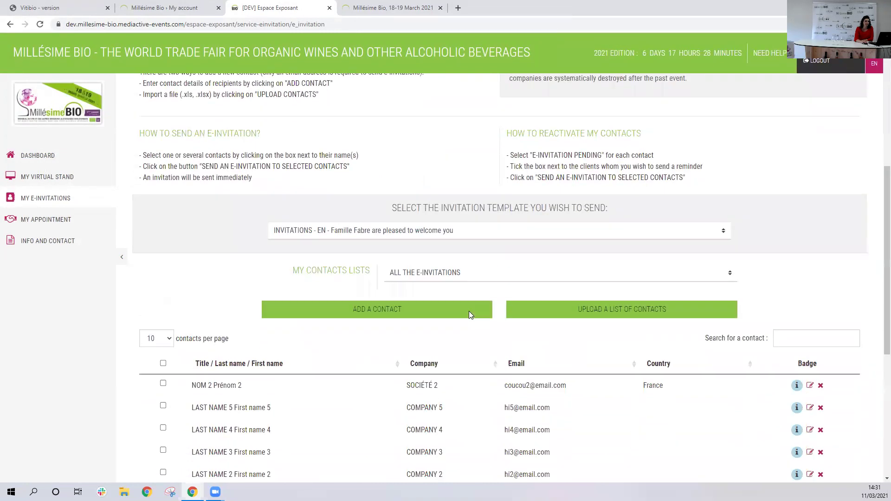
scroll(469, 314, down, 2)
scroll(447, 325, down, 4)
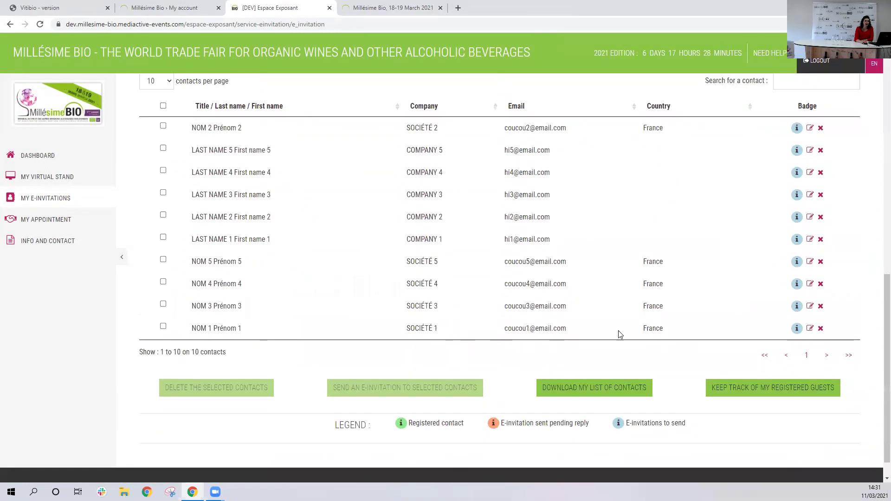
scroll(687, 328, up, 1)
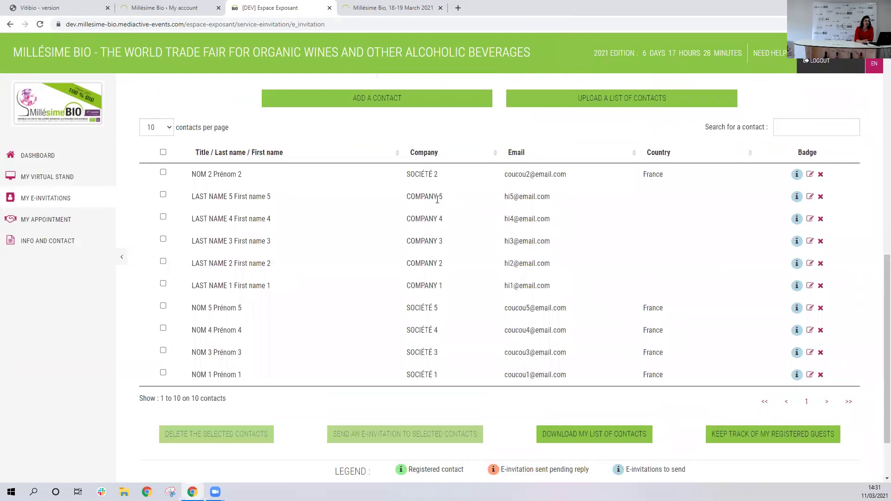
- Scroll back up the list, highlighting the France country value and the invitation template heading
drag(644, 173, 676, 183)
click(676, 183)
scroll(642, 308, up, 4)
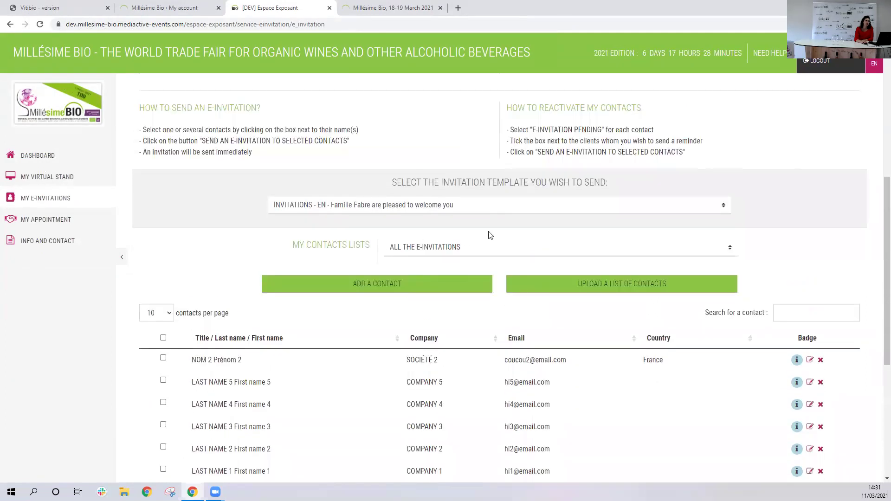
scroll(487, 233, up, 2)
drag(394, 276, 611, 283)
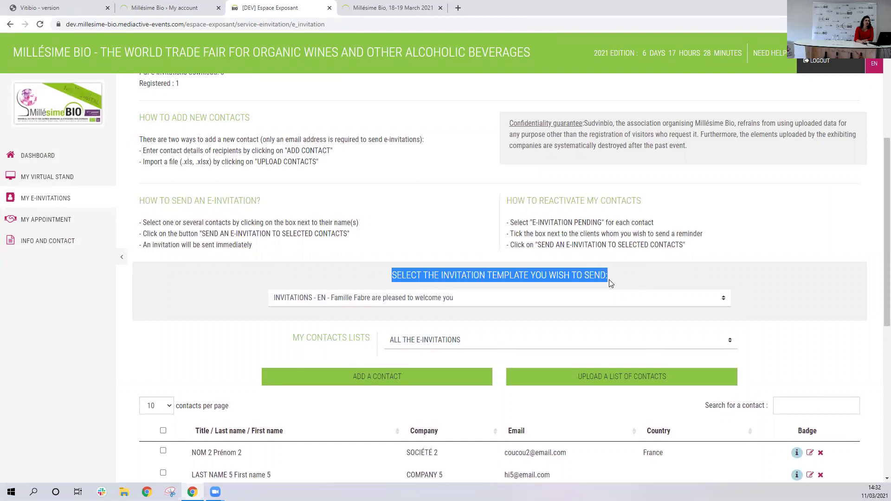
- Choose the French (FR) invitation template from the template dropdown
click(548, 301)
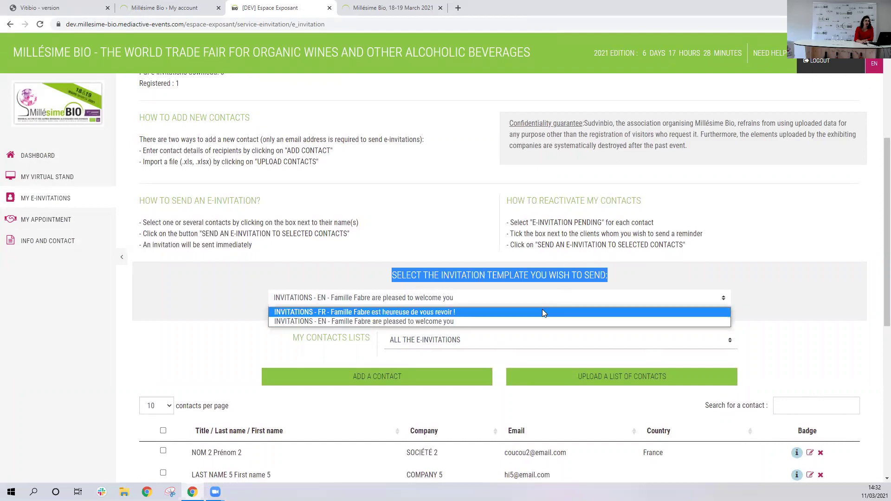
click(538, 311)
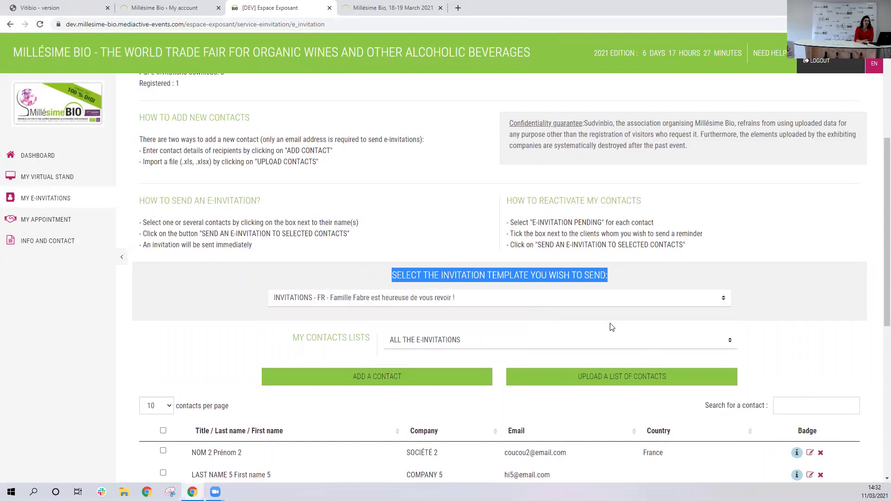
scroll(666, 320, down, 3)
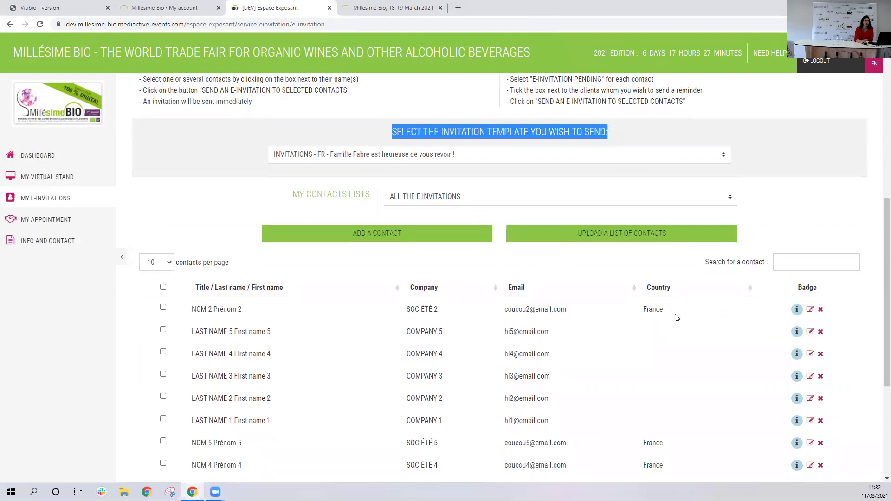
scroll(750, 253, down, 1)
- Sort contacts by country with France first and tick contacts NOM 3, NOM 4 and NOM 5
click(750, 247)
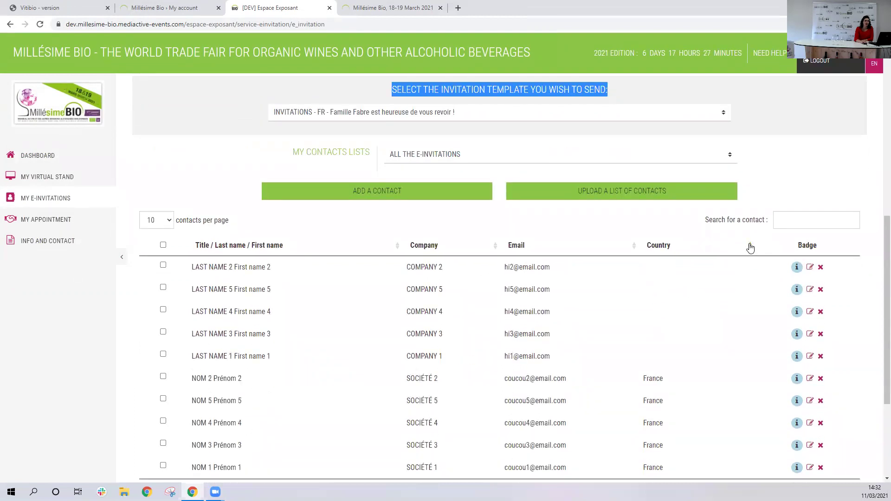
click(750, 247)
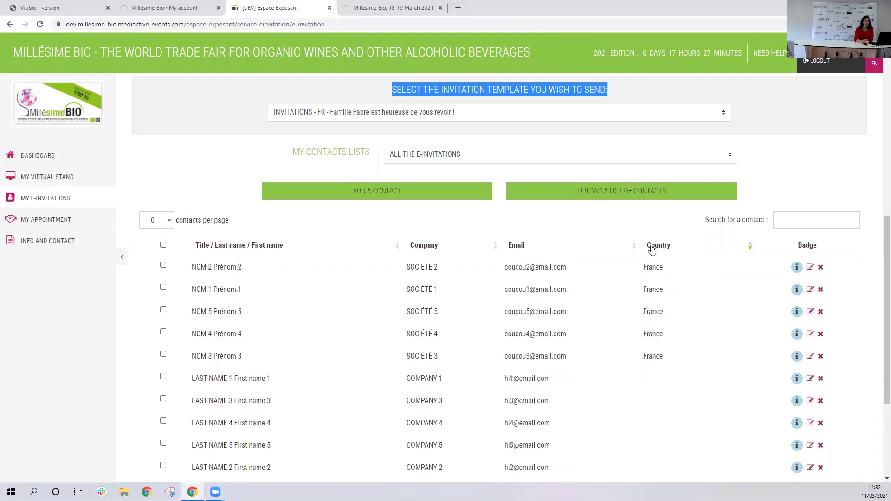
click(163, 356)
click(164, 333)
click(164, 310)
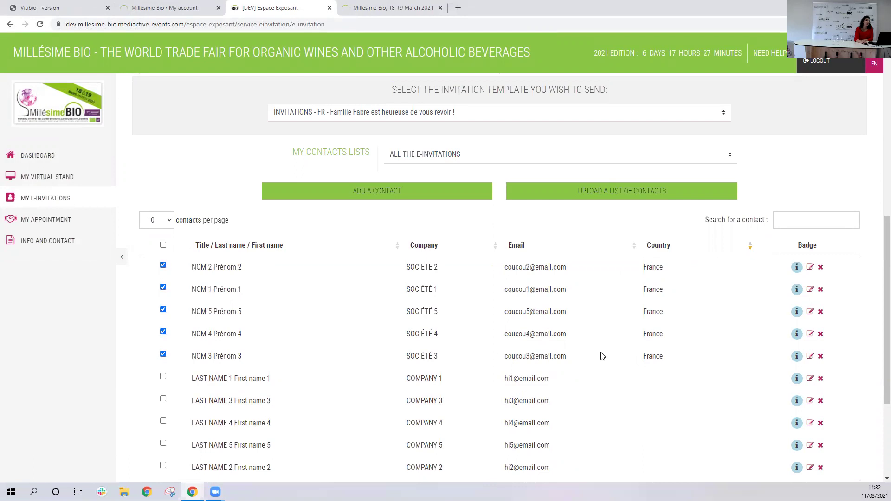
scroll(601, 355, down, 2)
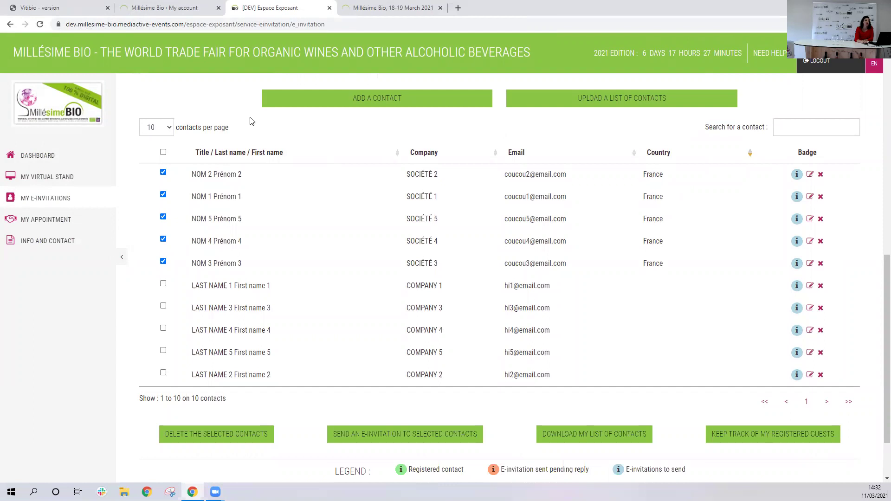
- Try 100 contacts per page with select-all, revert to 10, then tick contacts NOM 2, 1, 5 and 4
click(168, 129)
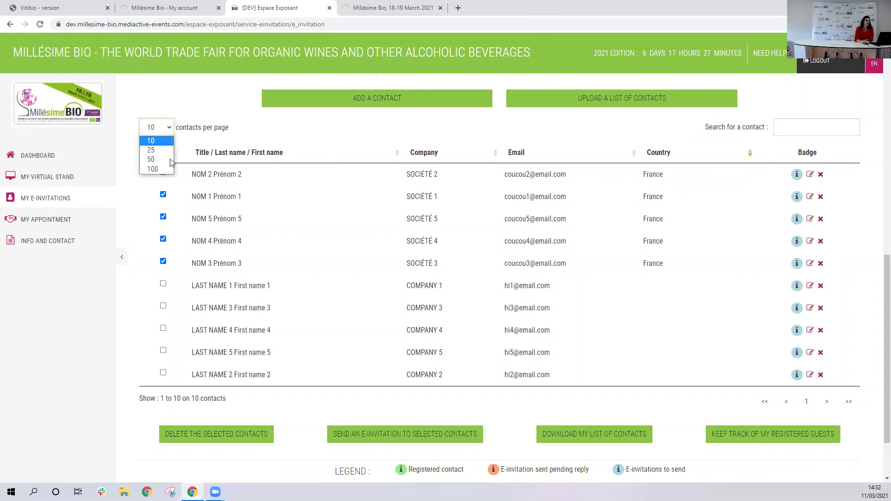
click(163, 173)
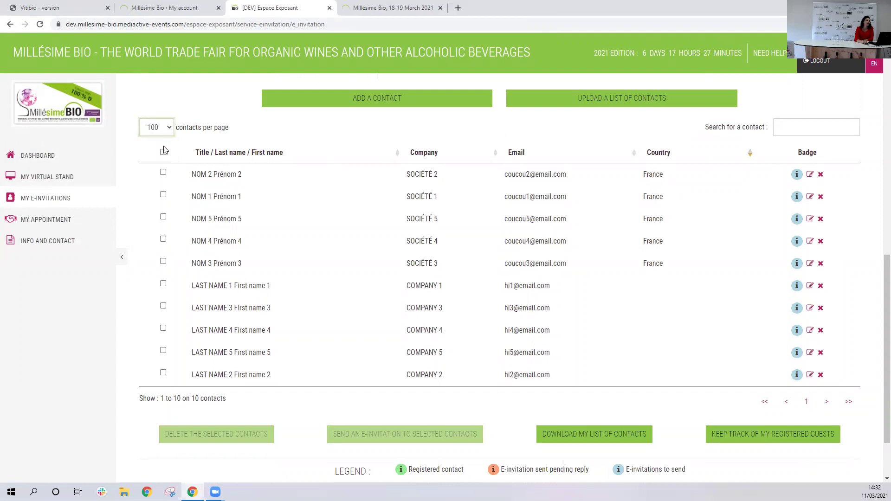
click(162, 153)
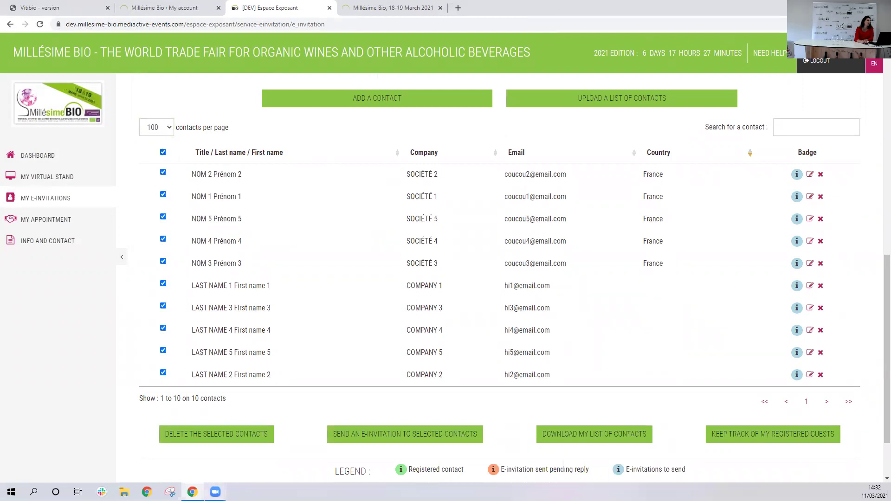
click(147, 129)
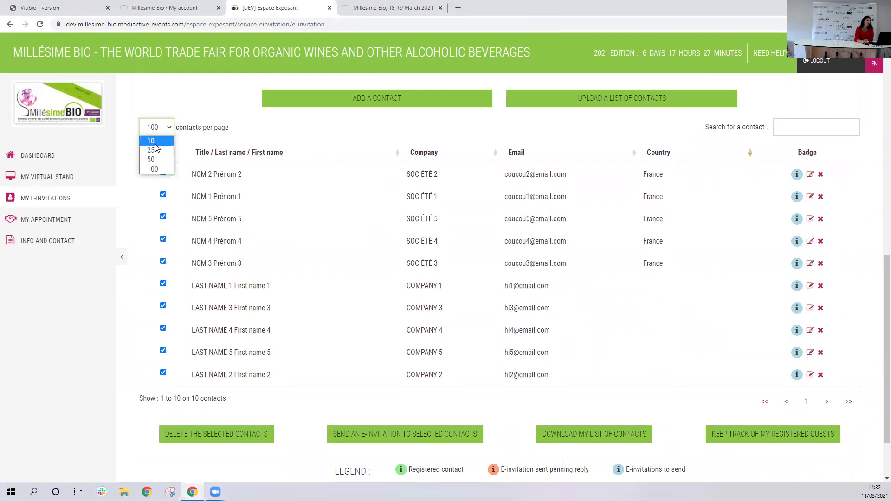
click(152, 141)
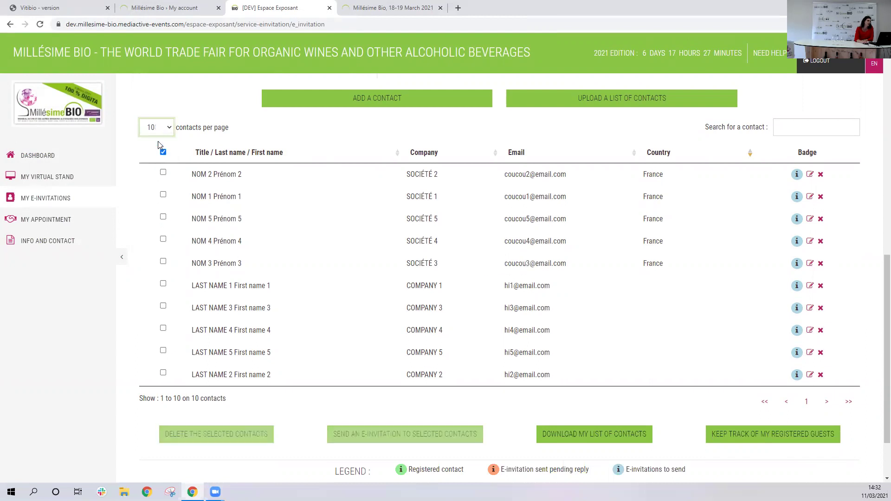
click(163, 173)
click(163, 194)
click(162, 216)
click(163, 240)
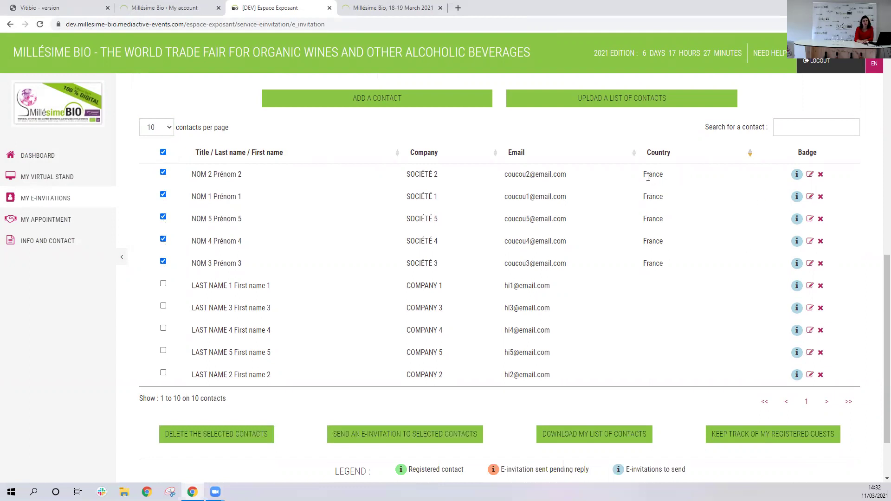
mouse_move(797, 175)
- Send the French e-invitation to the five ticked France contacts and dismiss the confirmation
click(378, 436)
click(415, 313)
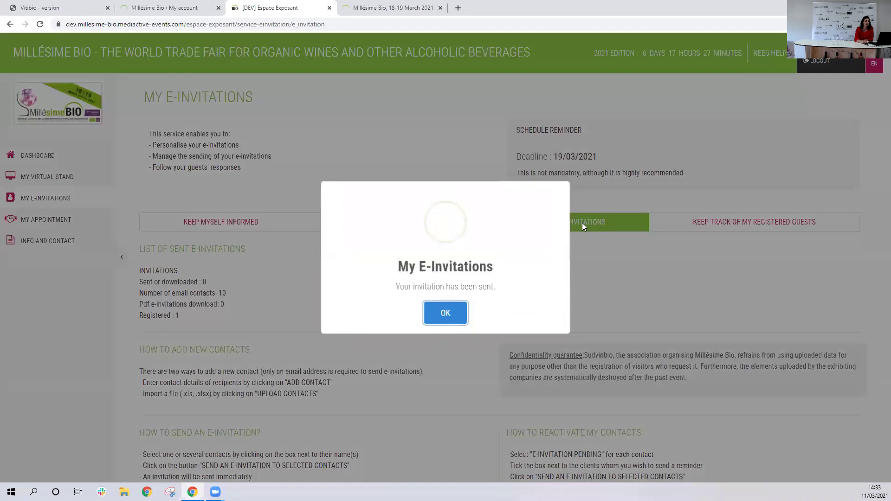
click(438, 315)
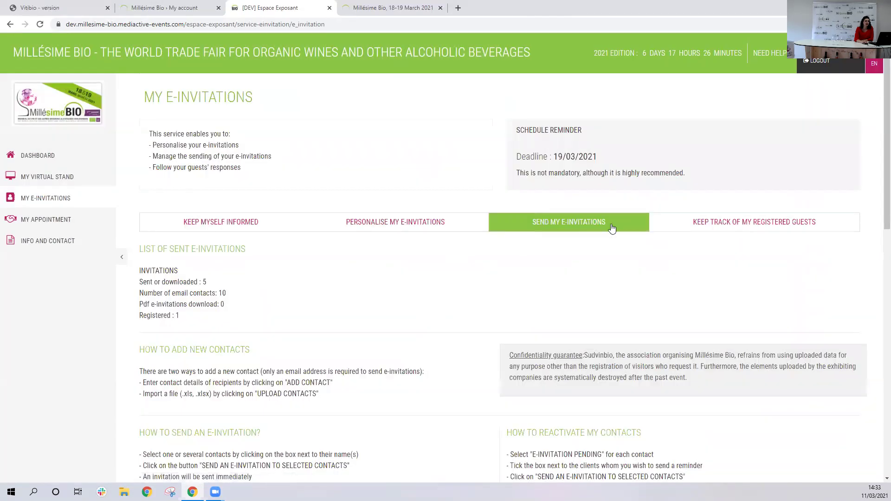
scroll(506, 272, down, 10)
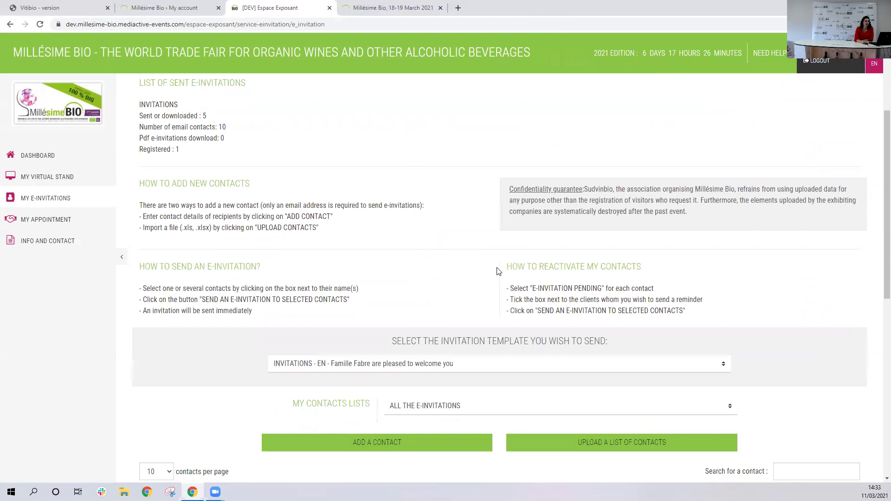
scroll(497, 271, down, 1)
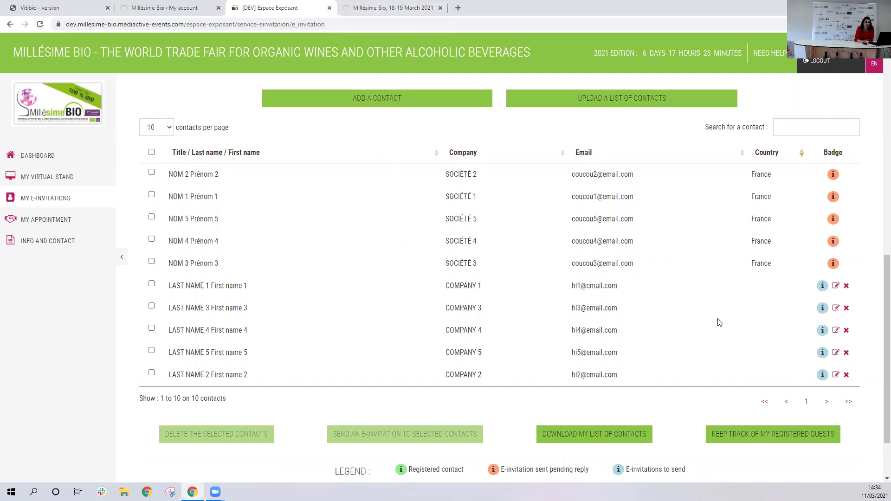
scroll(699, 318, up, 2)
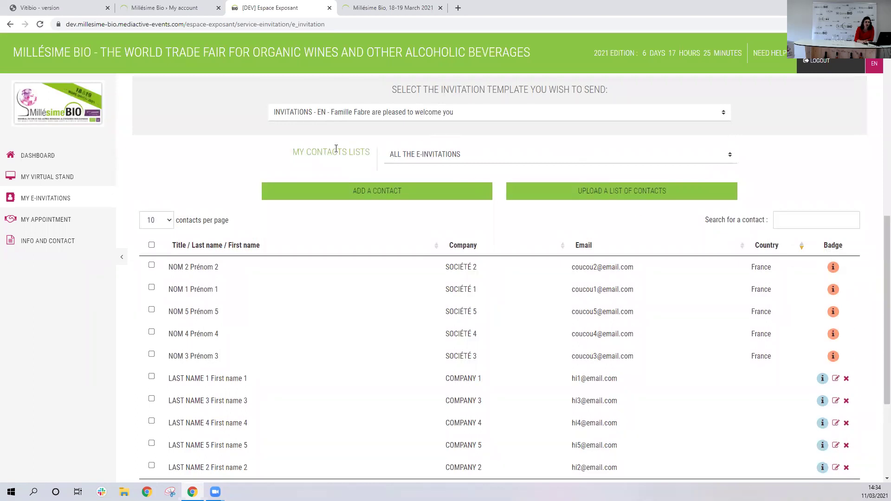
drag(294, 152, 369, 147)
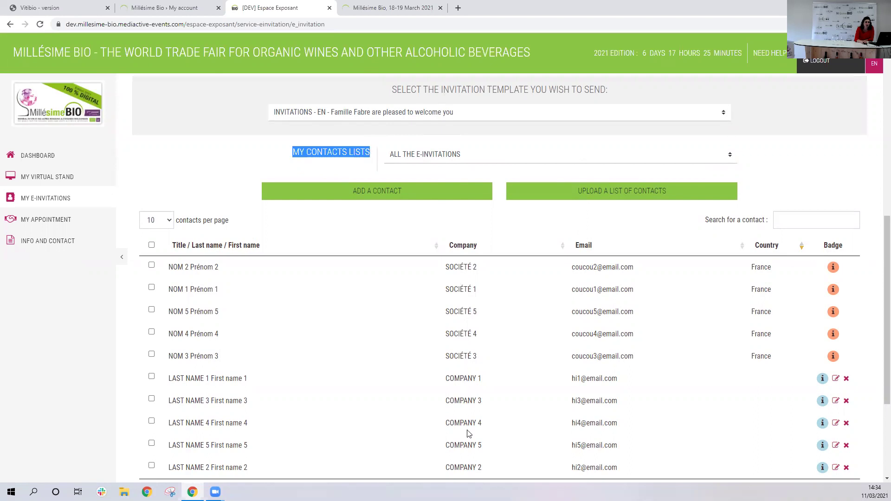
click(422, 154)
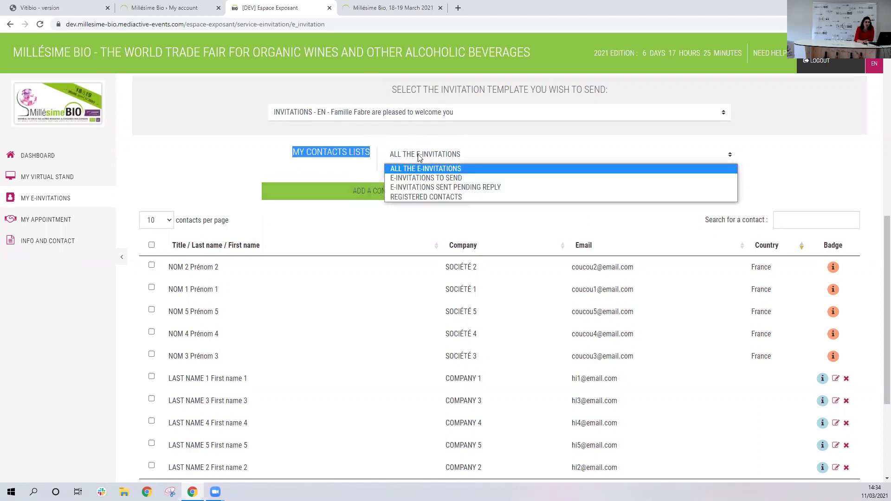
click(432, 177)
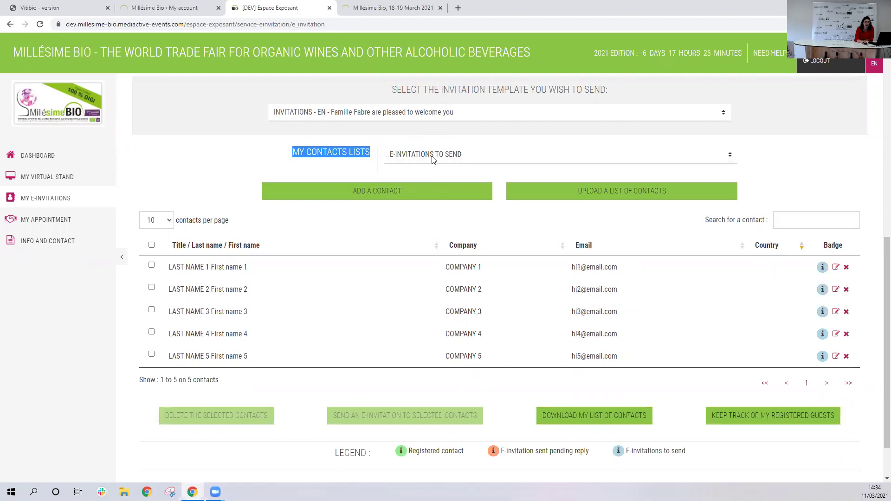
click(452, 161)
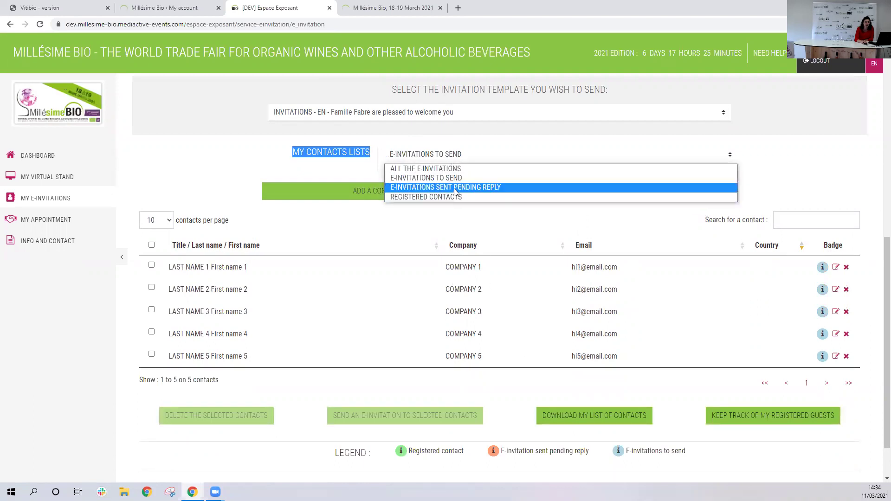
click(455, 190)
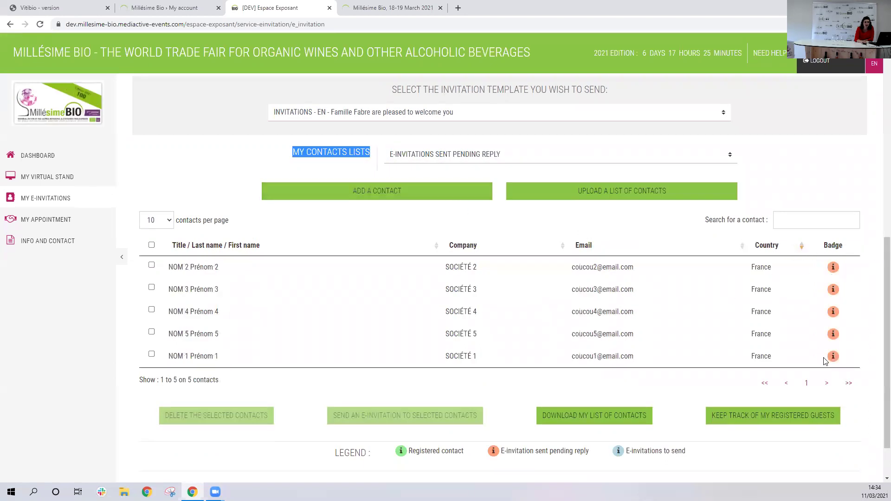
click(474, 159)
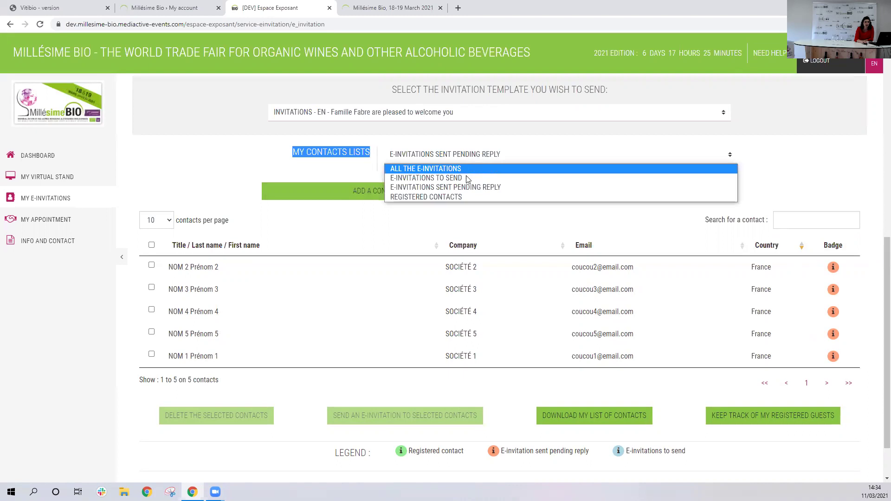
click(460, 197)
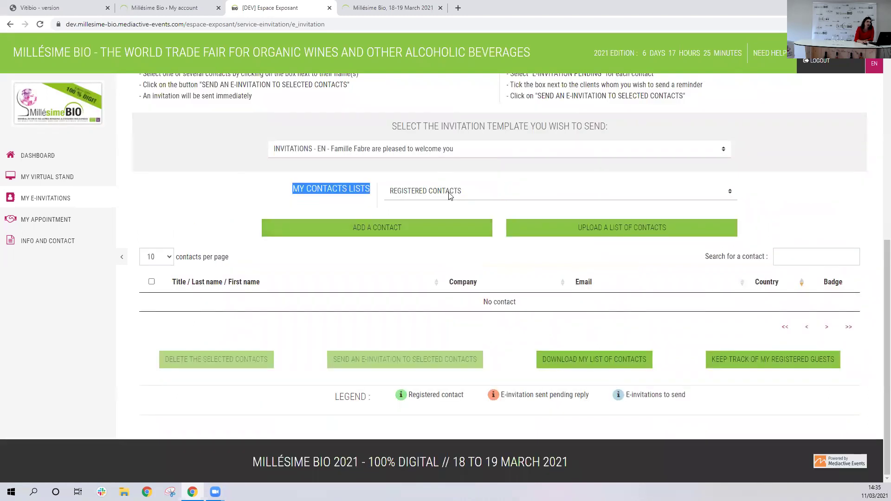
click(449, 196)
click(450, 205)
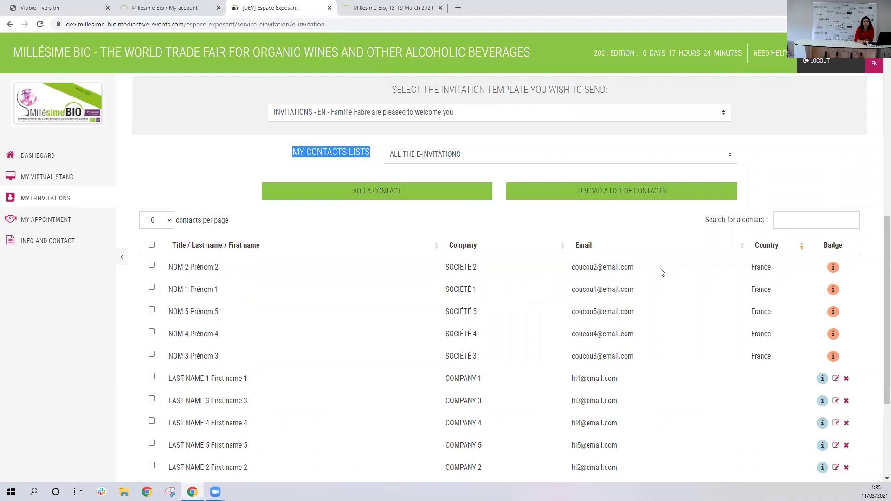
scroll(661, 272, up, 8)
- Review registered guests, then open the appointment service's Badges and Availability page
click(765, 186)
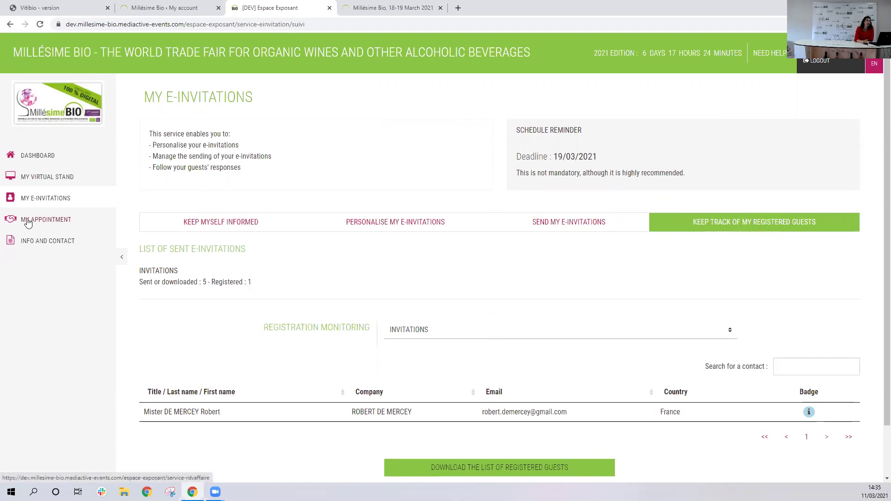
click(46, 224)
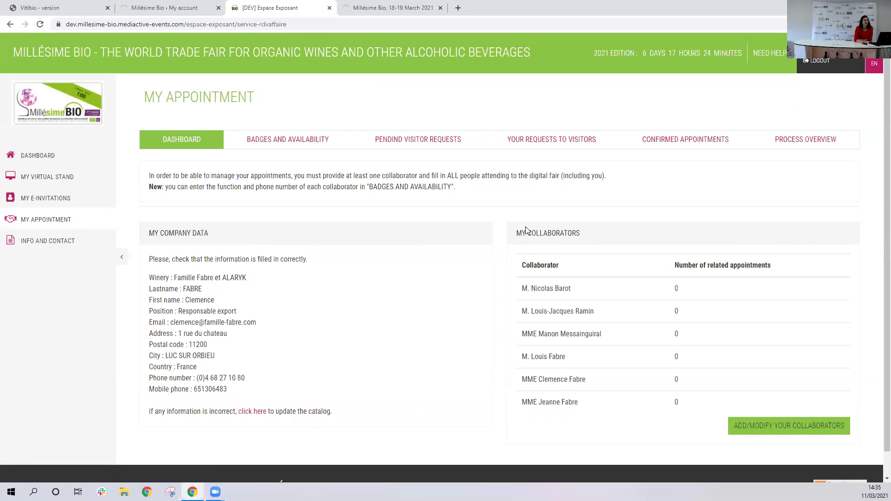
click(275, 145)
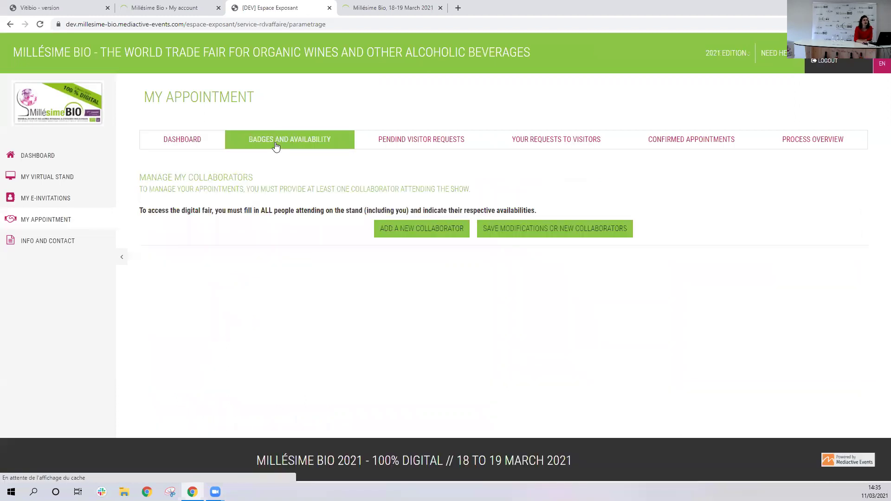
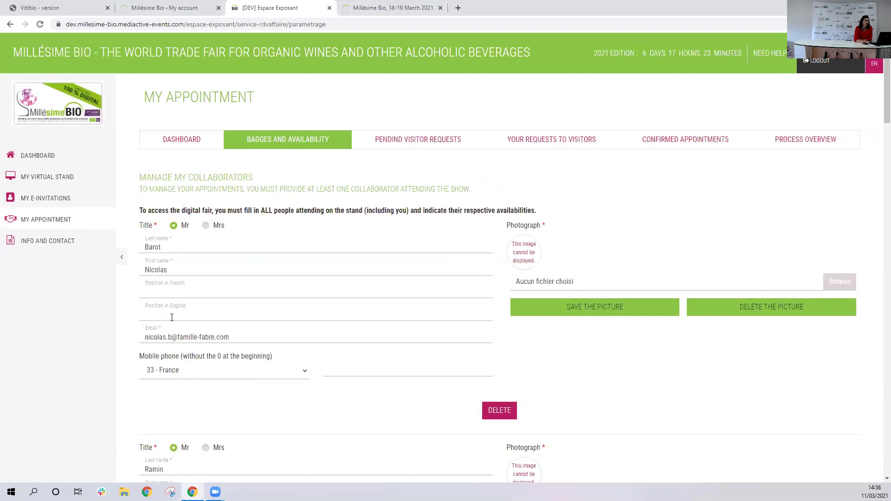
- Check the collaborator's e-mail address and keep the mobile country code at 33 - France
drag(229, 337, 135, 337)
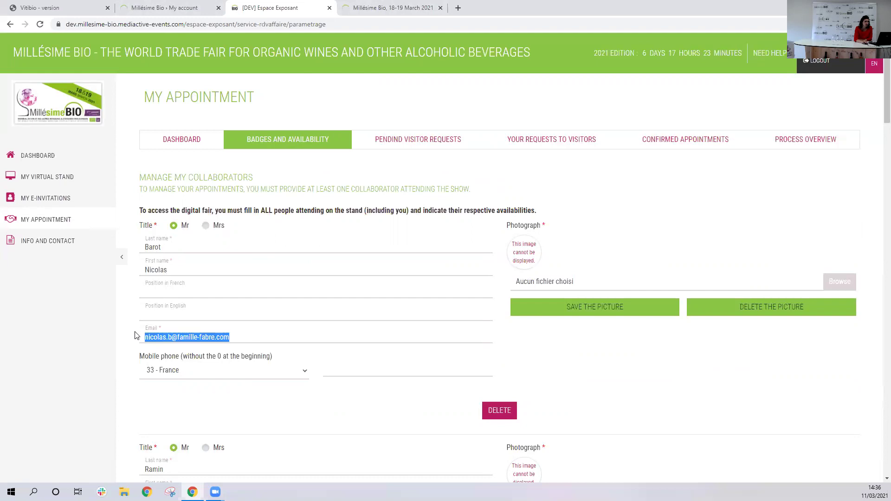
click(179, 336)
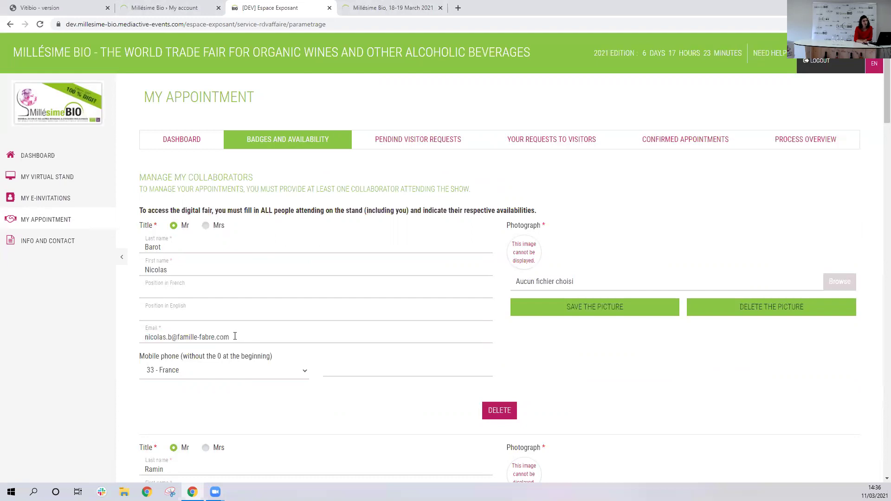
drag(232, 337, 142, 337)
click(143, 337)
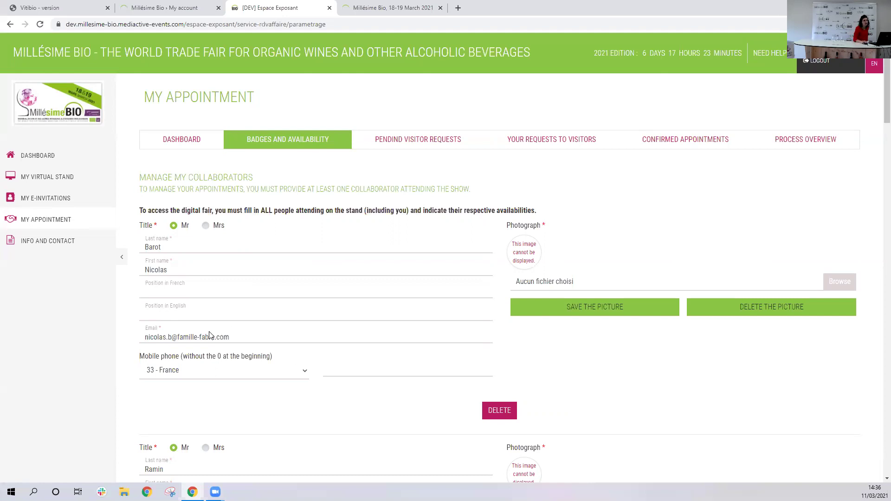
click(177, 370)
click(177, 371)
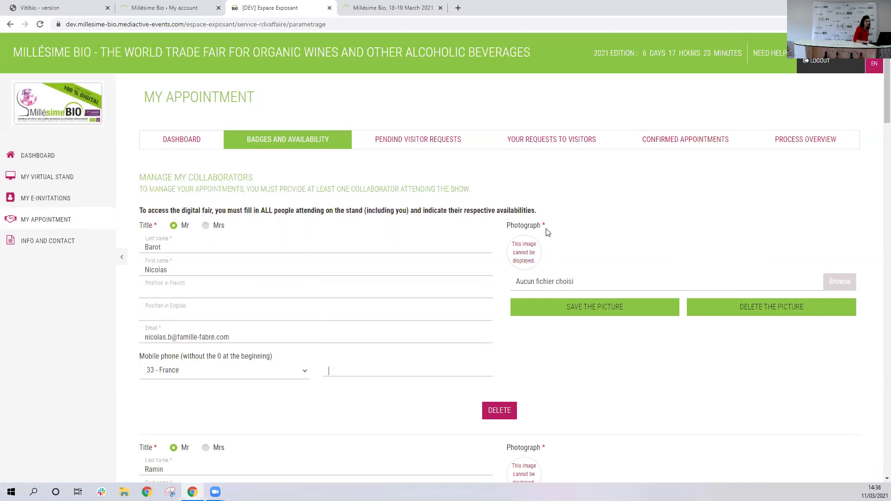
- Delete the fourth collaborator's entry and save the collaborator list
scroll(546, 260, down, 12)
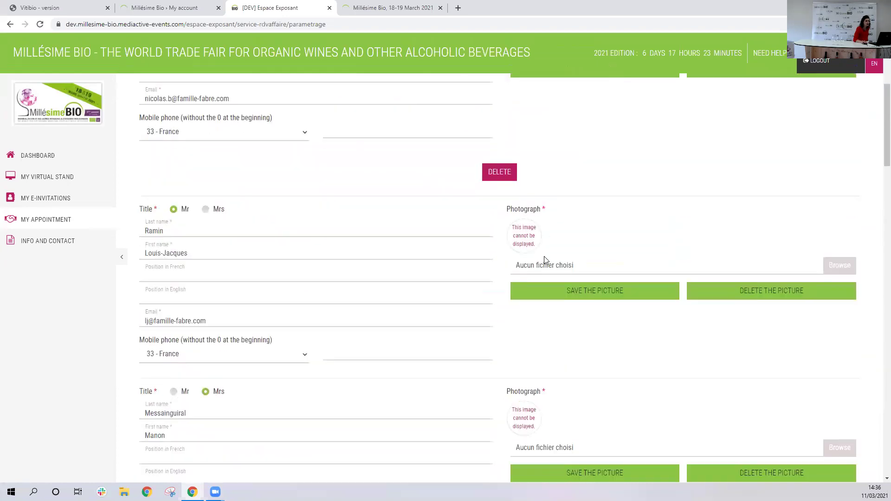
scroll(494, 311, down, 4)
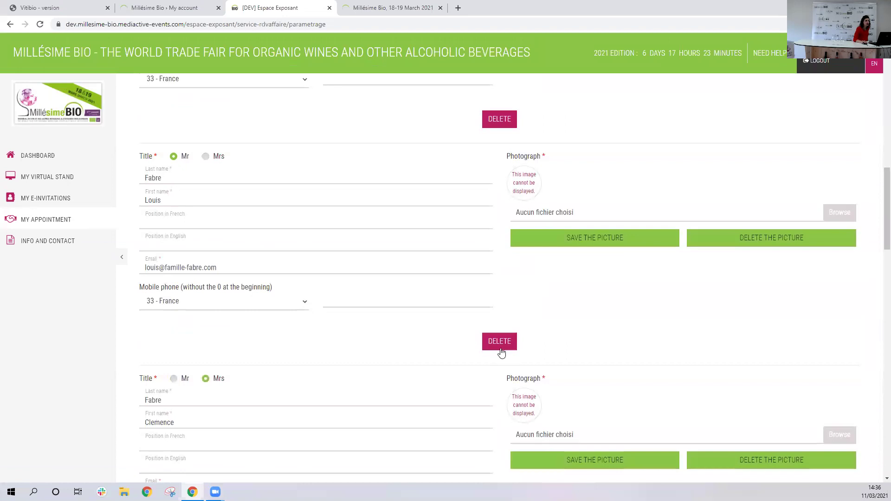
click(497, 343)
scroll(497, 343, down, 6)
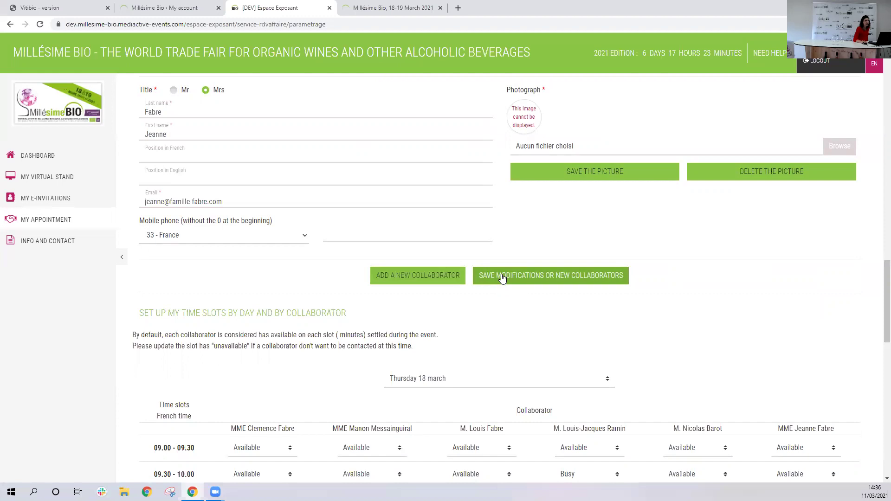
click(502, 277)
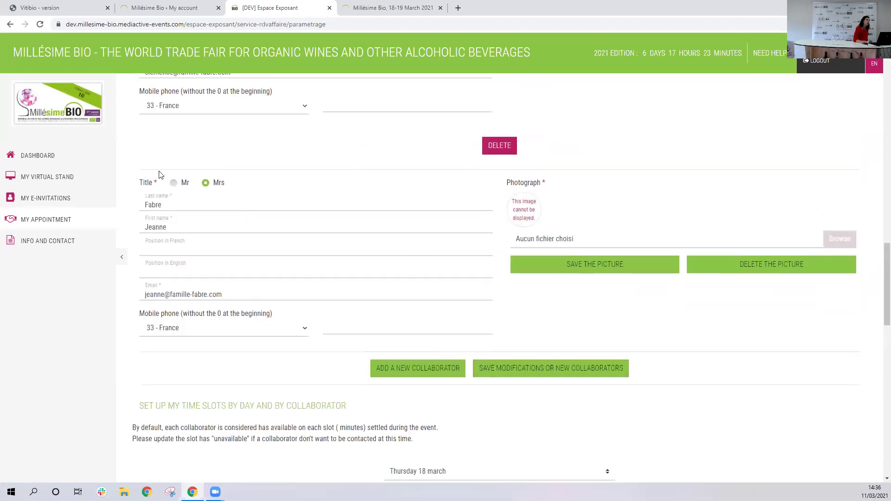
scroll(302, 328, down, 4)
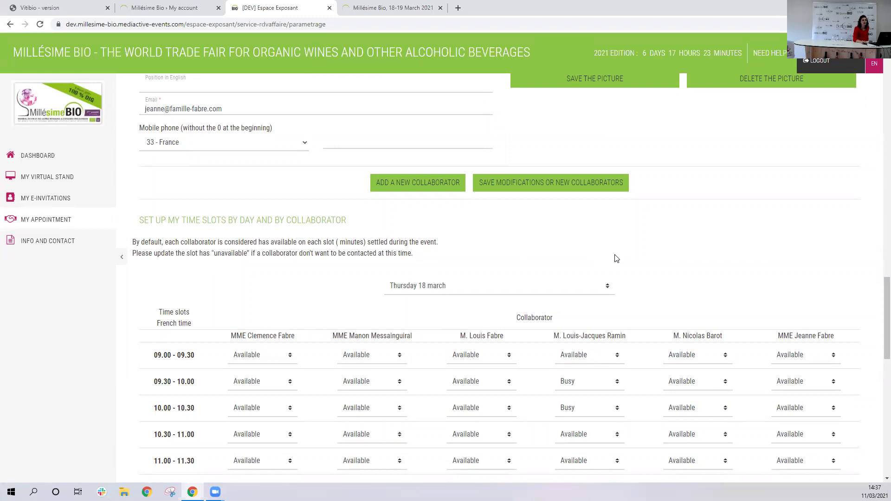
- Set the second collaborator's 09.00-09.30, 12.00-12.30 and 12.30-13.00 slots to Unavailable
scroll(617, 258, down, 3)
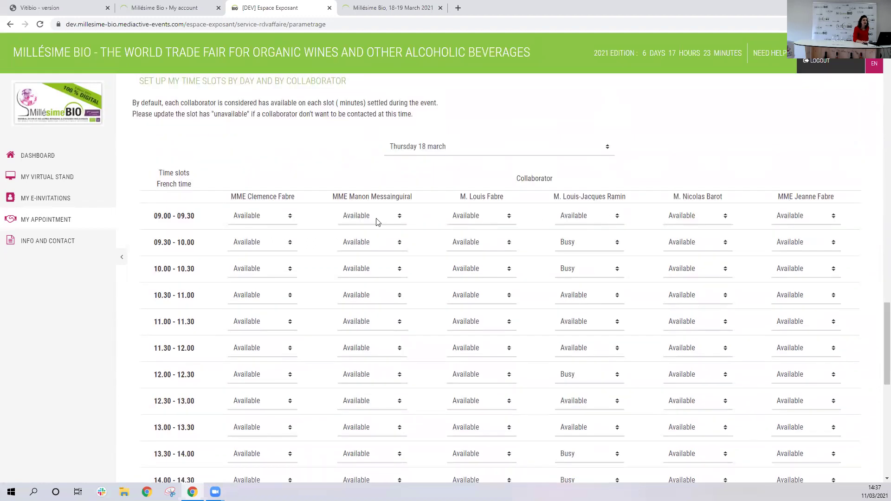
click(377, 222)
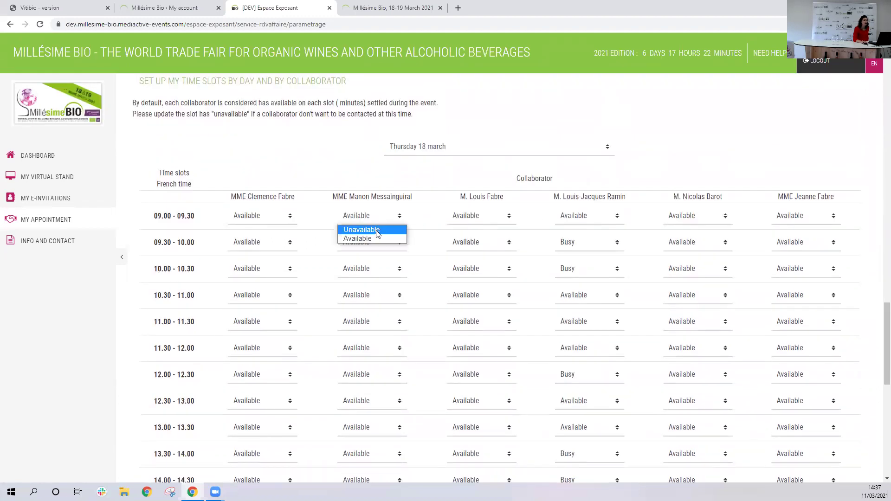
click(377, 230)
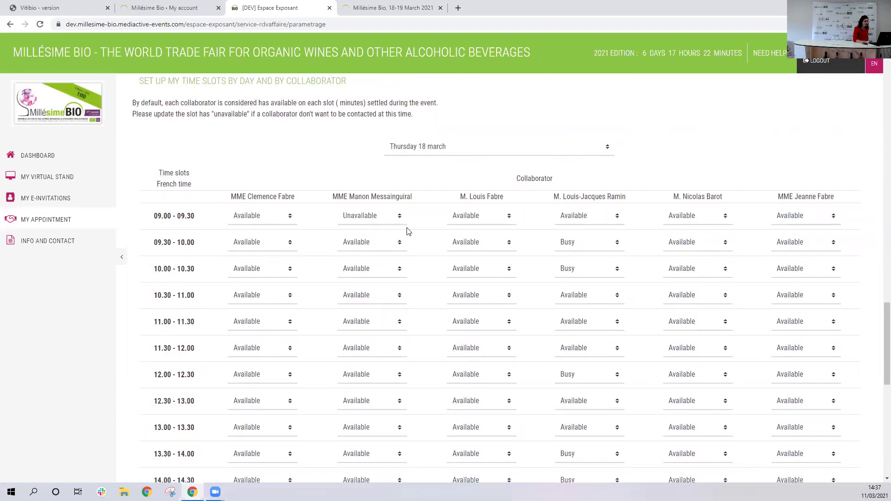
scroll(394, 255, down, 2)
click(384, 282)
click(384, 296)
click(375, 309)
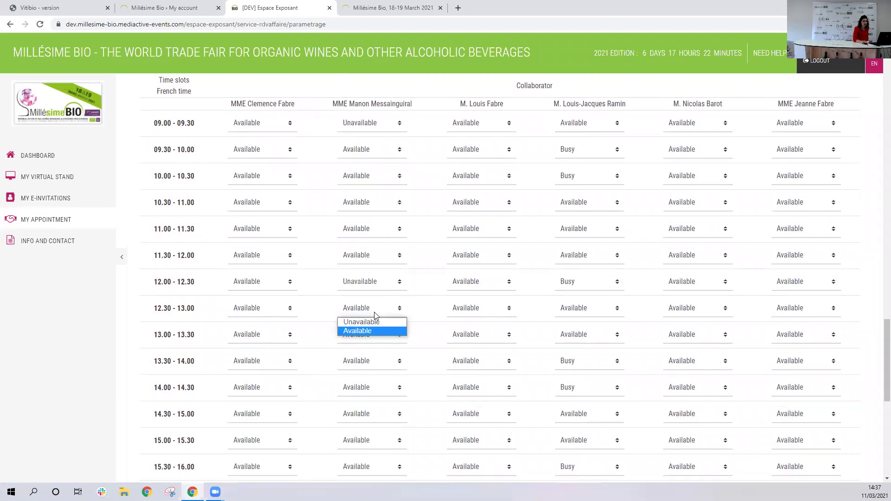
click(376, 322)
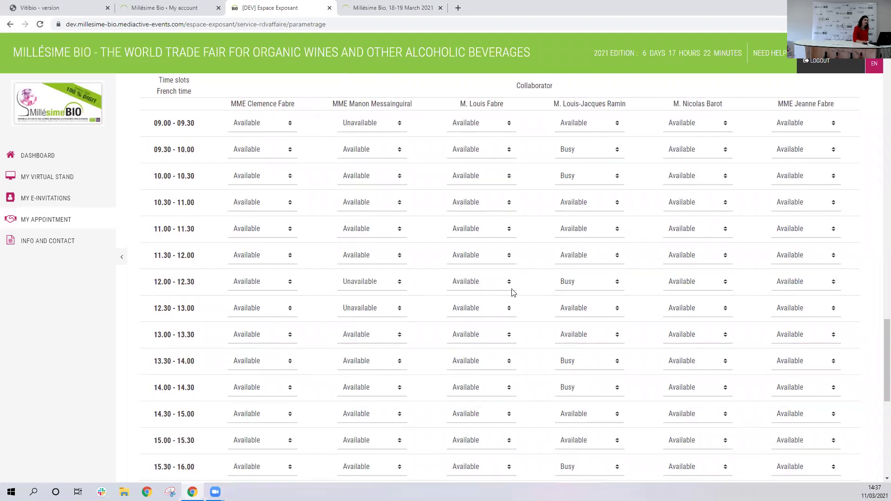
- Leave the fourth collaborator's 09.30-10.00 slot Busy and the third's 09.00-09.30 slot Available
click(575, 152)
click(575, 153)
click(575, 153)
click(575, 153)
click(575, 154)
click(575, 153)
click(471, 124)
click(481, 123)
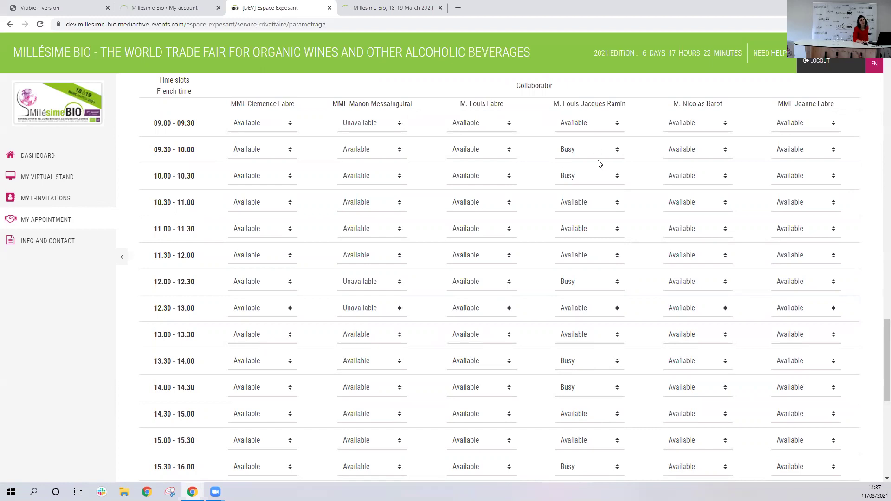
scroll(599, 164, up, 15)
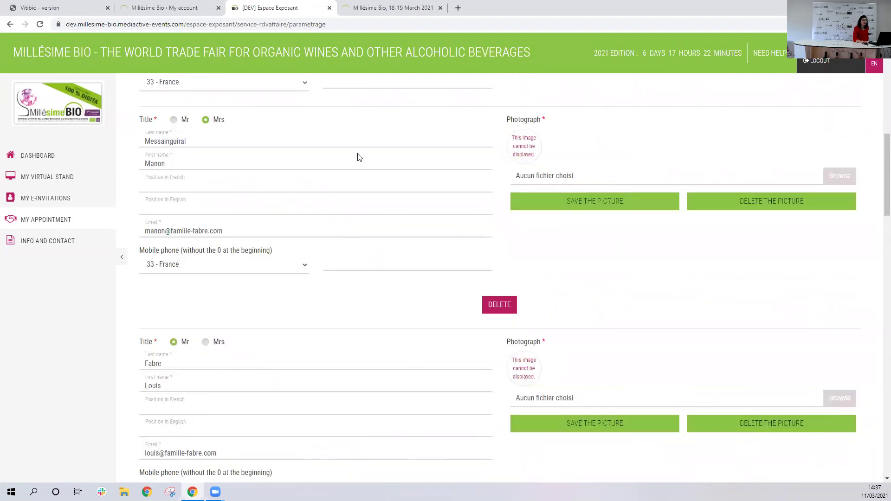
scroll(357, 157, up, 10)
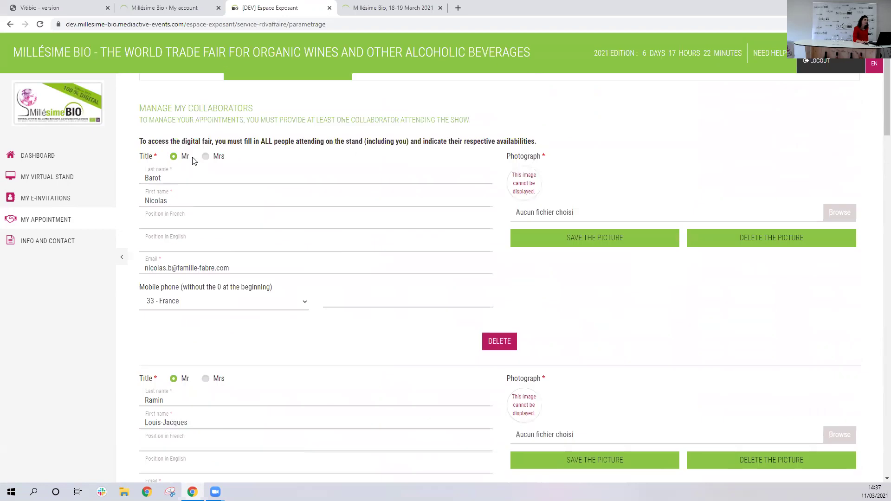
scroll(194, 160, up, 2)
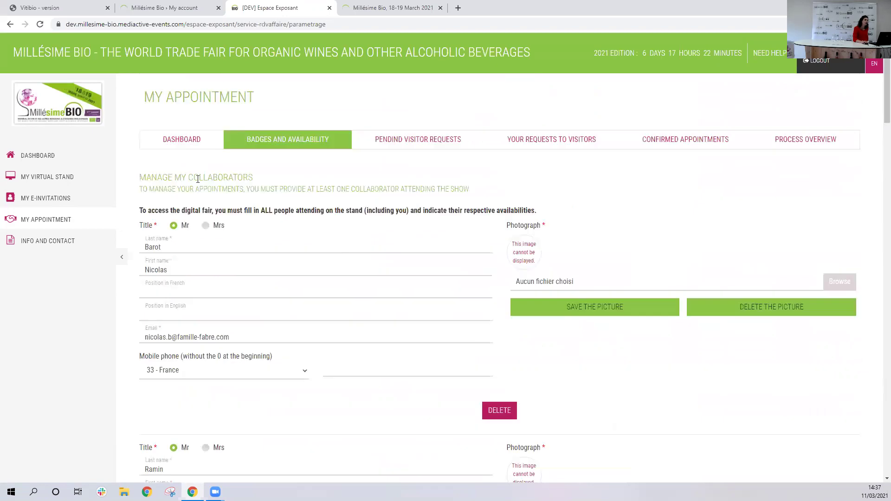
- Show the pending visitor requests and review the SUDVINBIO requester's contact file
click(425, 144)
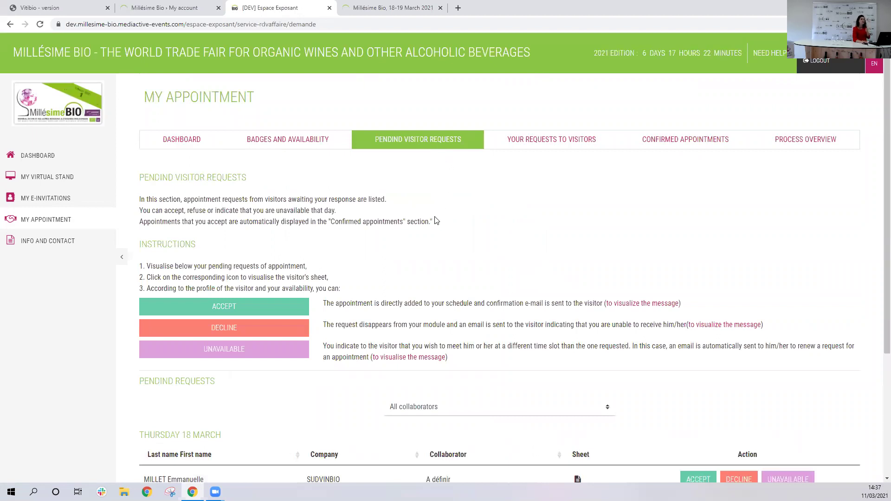
scroll(430, 219, down, 1)
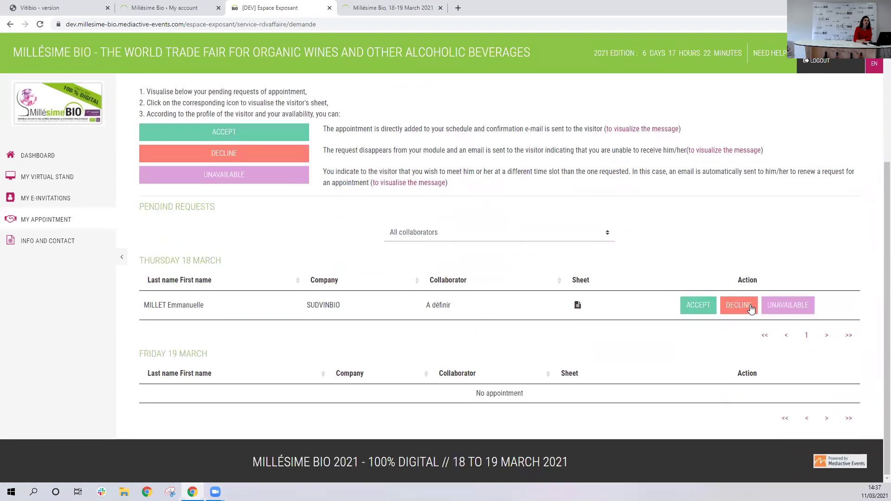
click(577, 306)
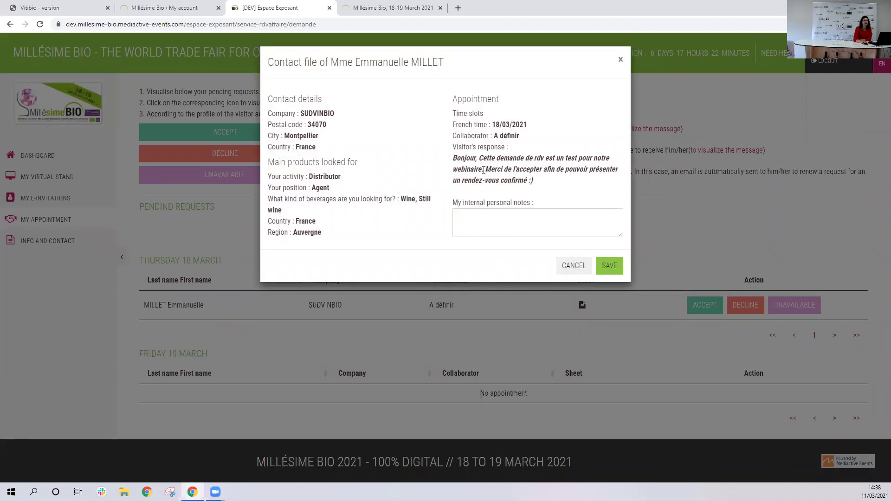
click(621, 62)
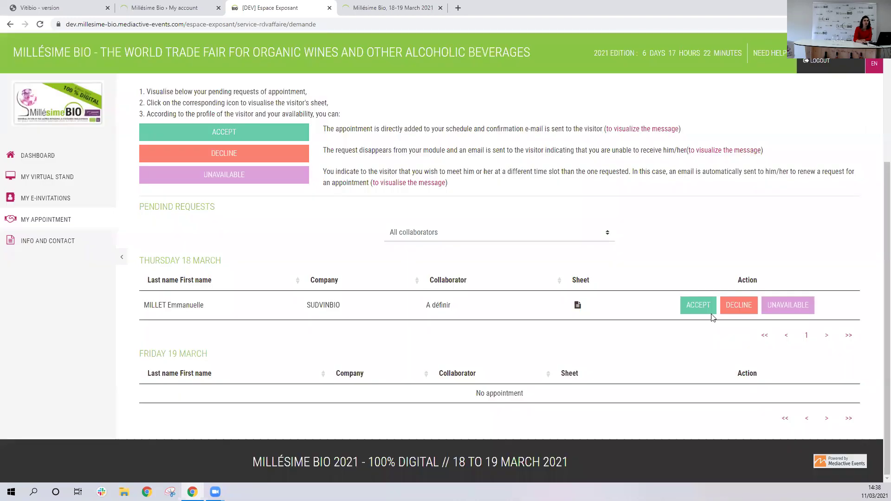
- Accept the SUDVINBIO request with the third collaborator at 18/03/2021 14.00-14.30, and confirm
click(699, 305)
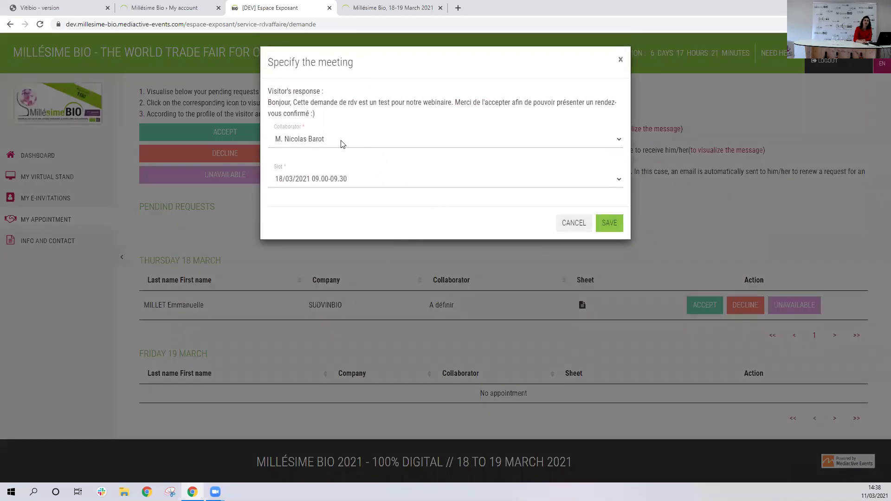
click(342, 142)
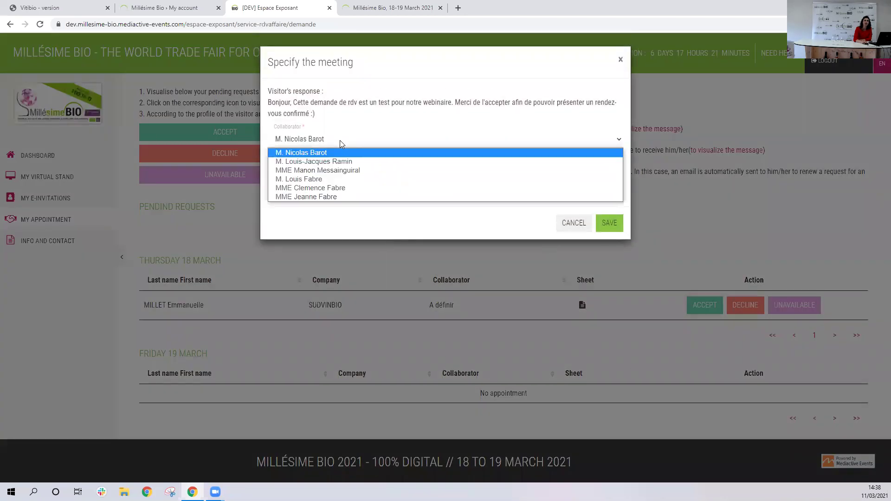
click(339, 170)
click(334, 181)
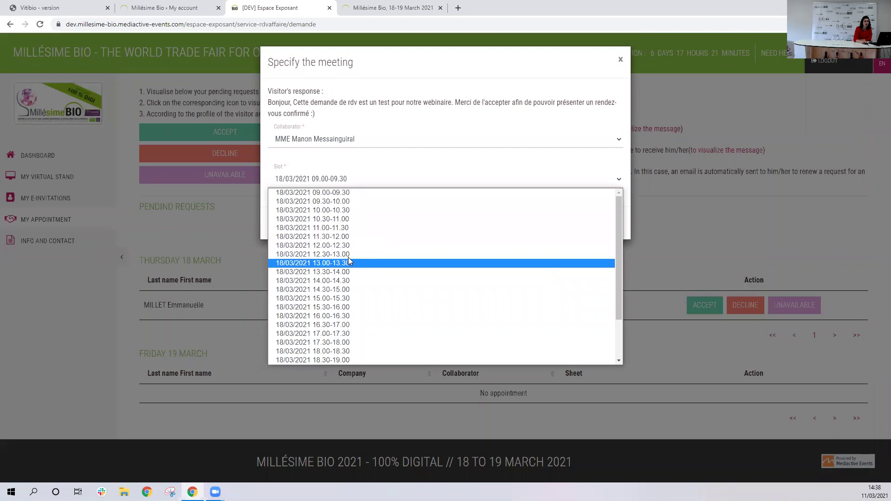
click(356, 282)
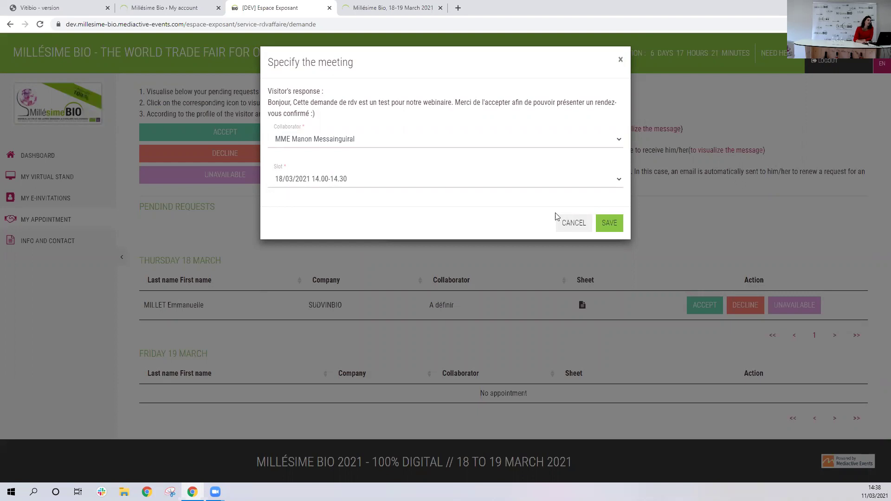
click(607, 224)
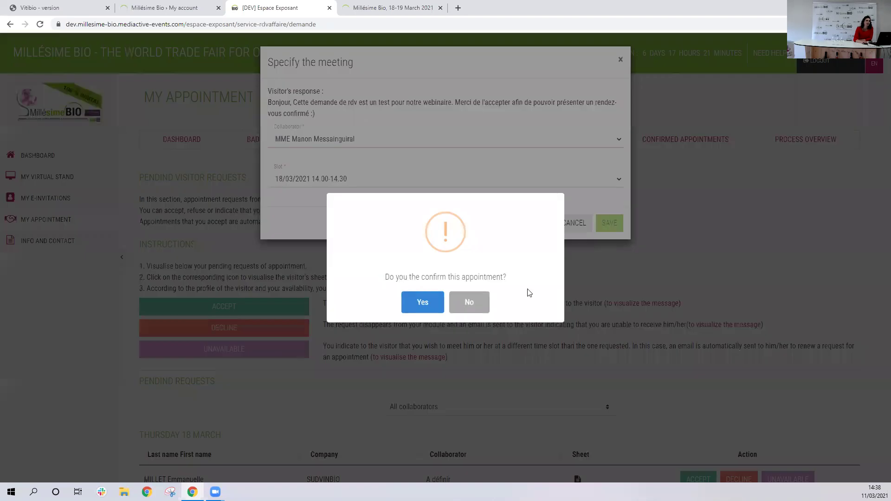
click(422, 304)
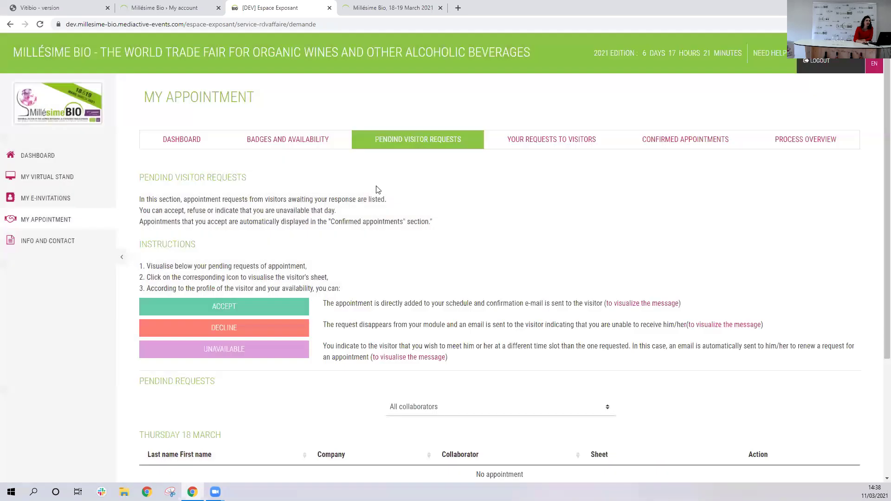
click(269, 138)
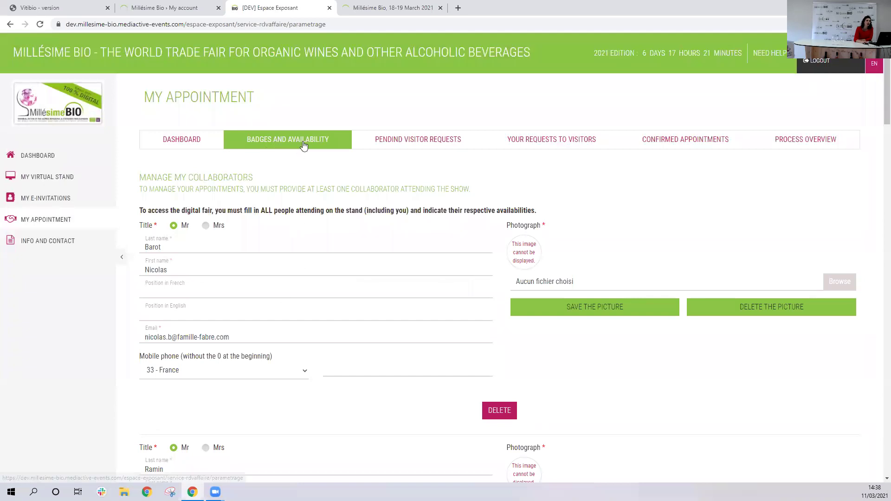
scroll(354, 299, down, 9)
scroll(359, 309, down, 12)
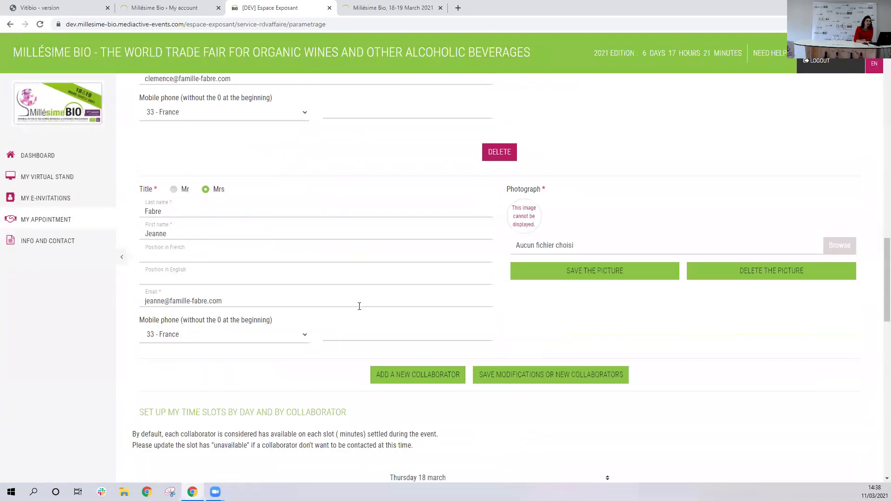
scroll(355, 257, down, 4)
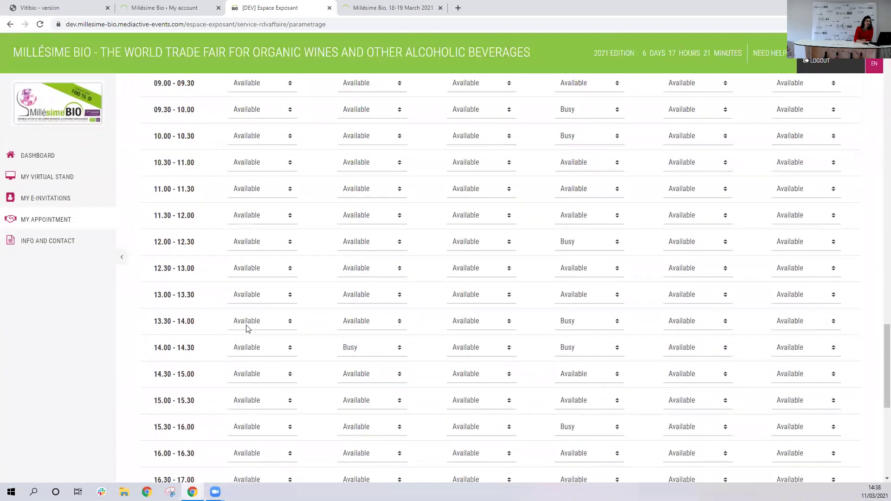
drag(156, 350, 357, 351)
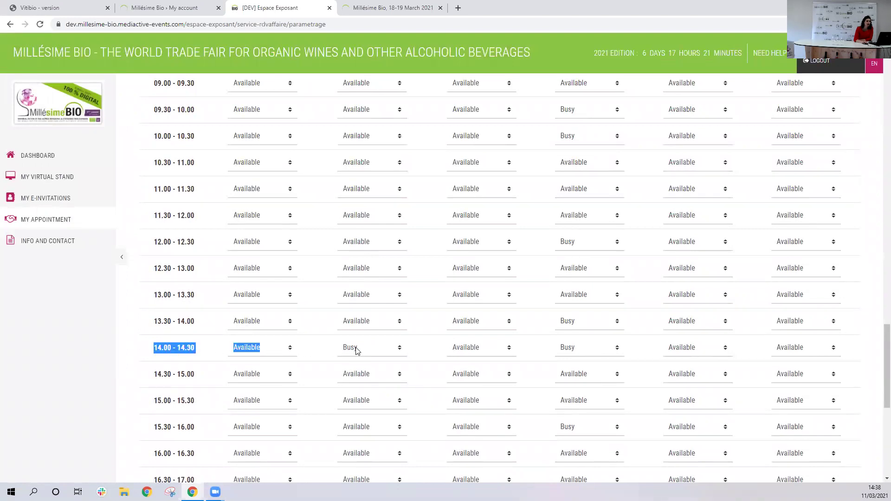
click(393, 351)
click(392, 351)
click(390, 352)
click(390, 352)
click(390, 352)
click(390, 351)
click(135, 350)
scroll(349, 265, up, 8)
scroll(352, 267, up, 15)
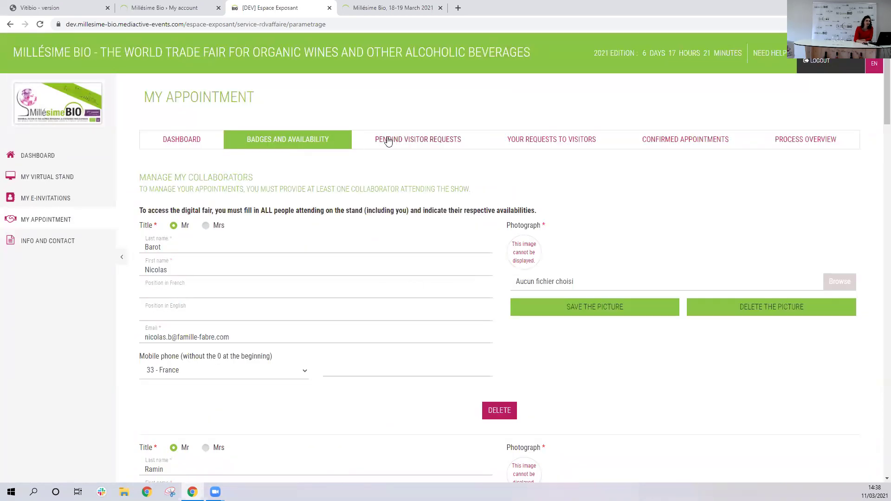
click(446, 145)
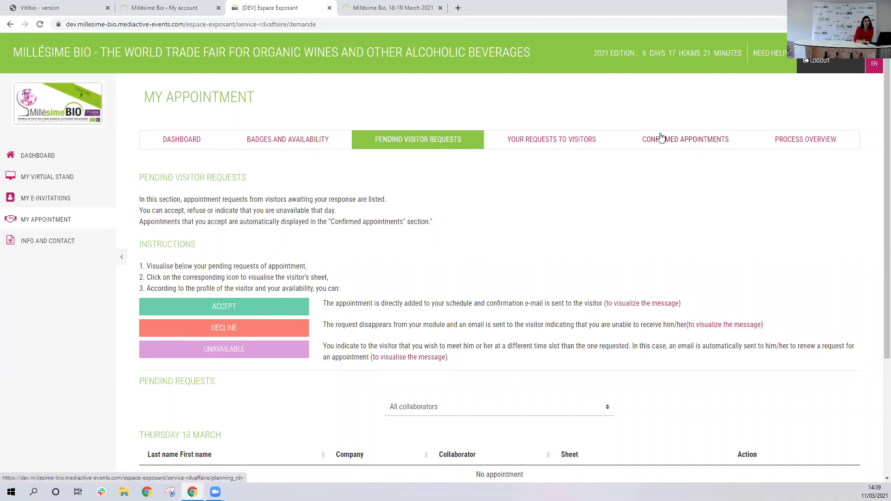
- Mark the Thursday 14.00-14.30 SUDVINBIO appointment unavailable, citing the need to change collaborator
click(675, 148)
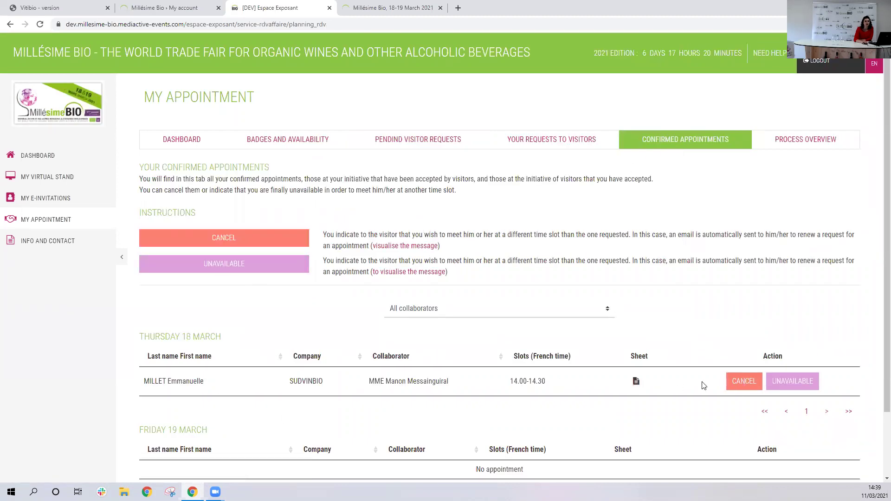
click(792, 383)
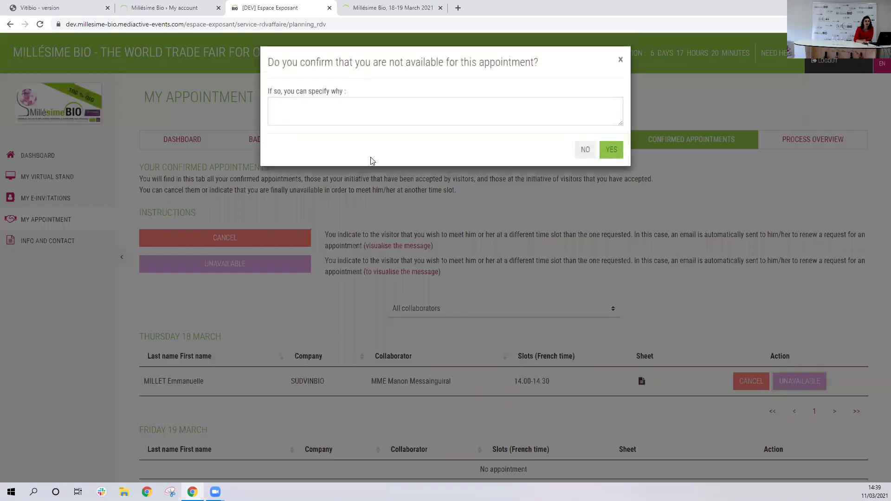
click(326, 109)
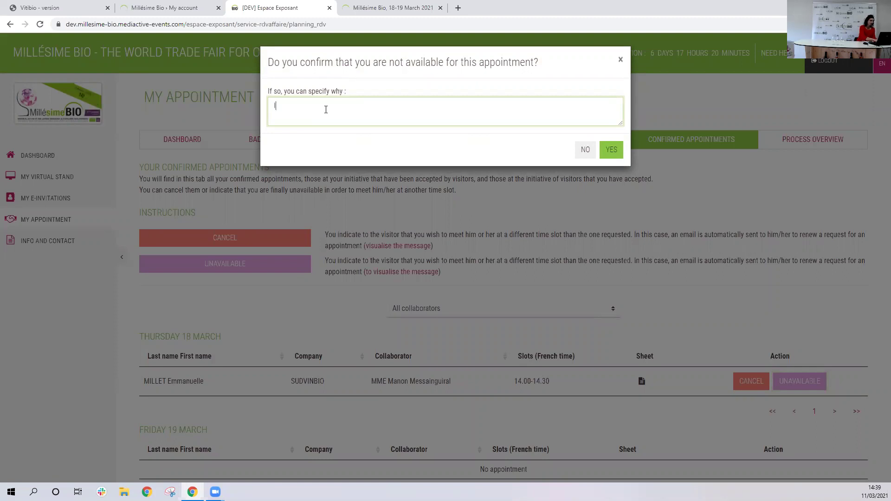
text(I have to cane)
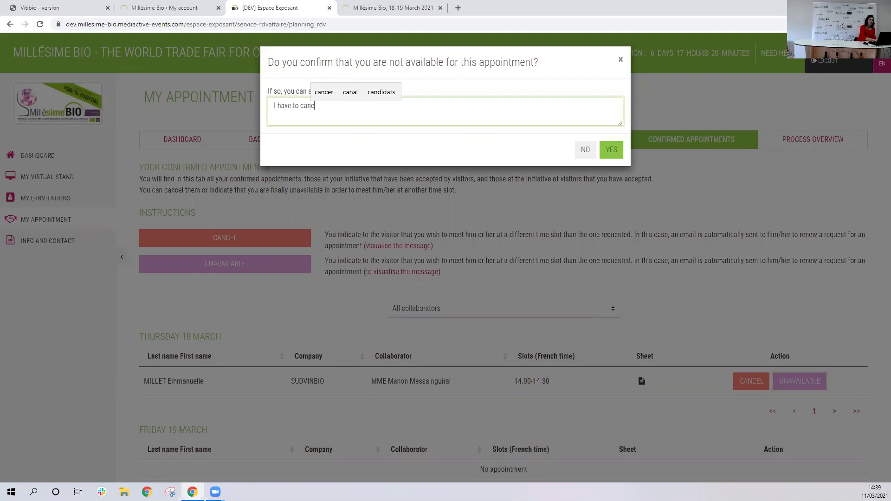
key(BackSpace)
text(cel)
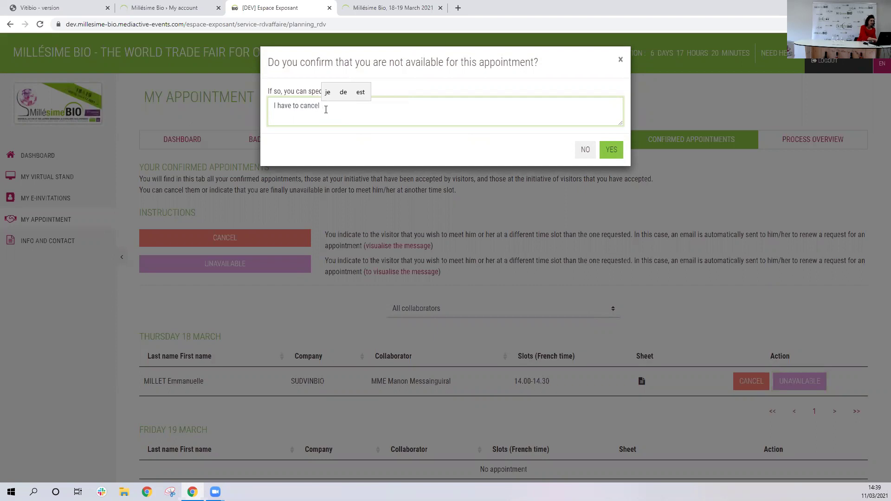
text(el this appointmen)
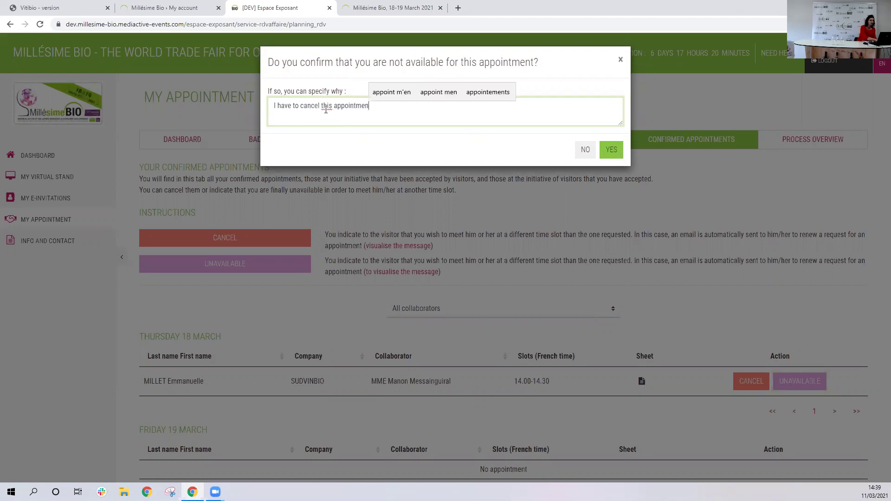
text(t to the)
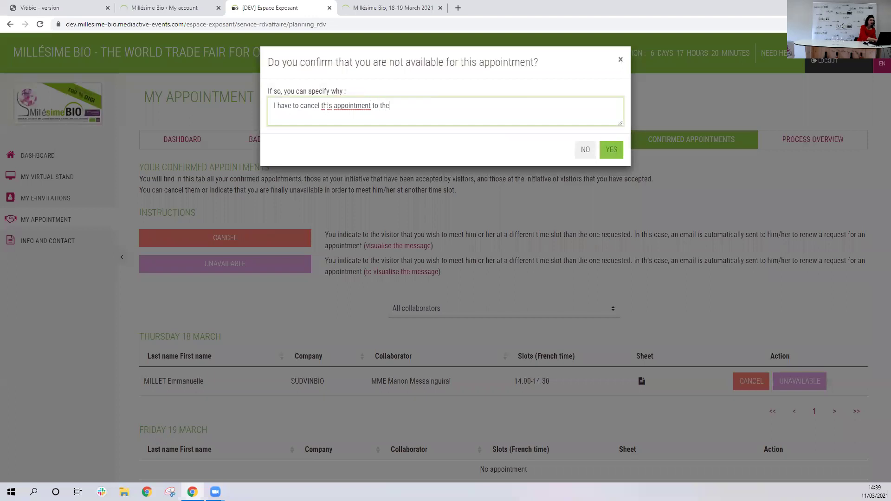
key(BackSpace)
key(BackSpace)
key(BackSpace)
text(change the collaborator.)
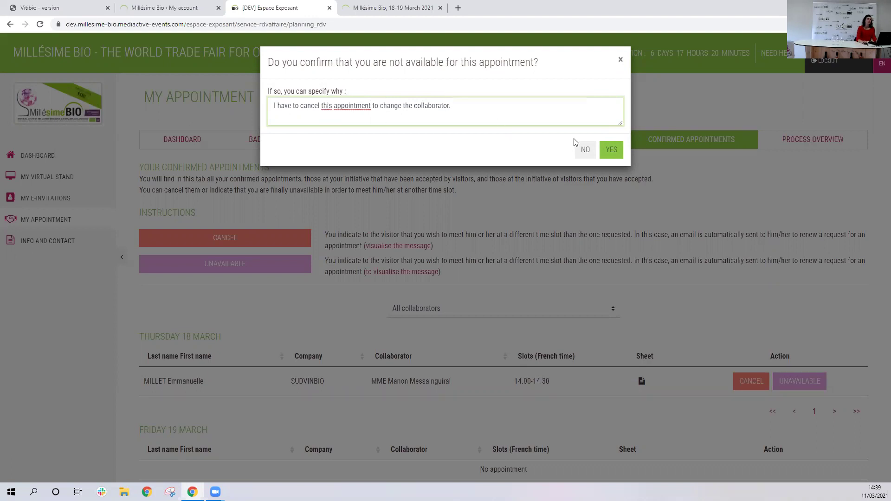
click(612, 150)
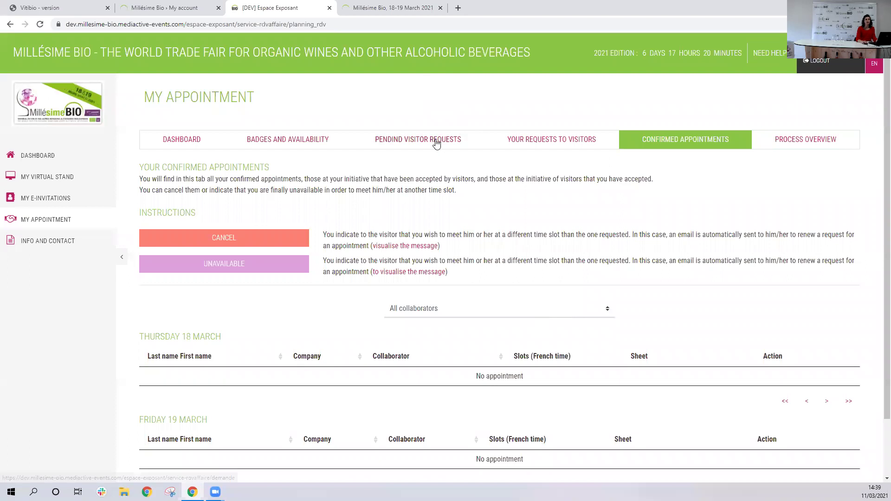
- Review the six pending Thursday 18 March requests and one Friday 19 March request to visitors
click(533, 144)
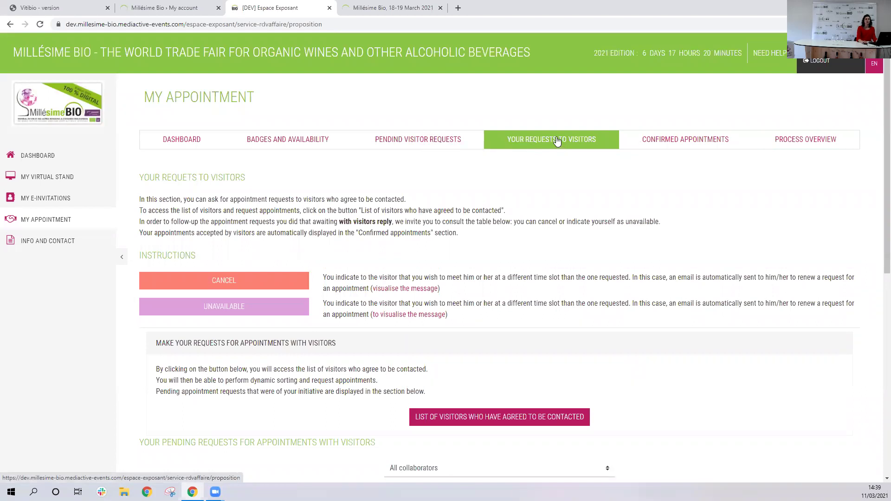
scroll(541, 413, down, 2)
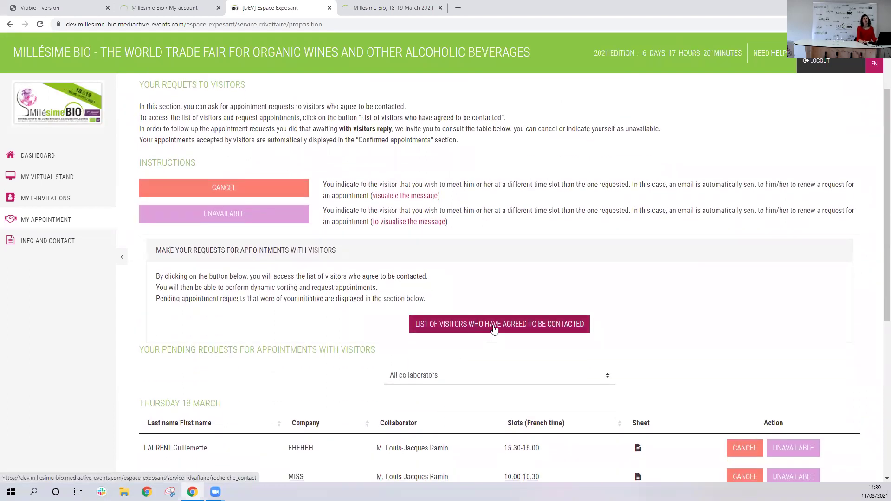
scroll(494, 330, down, 4)
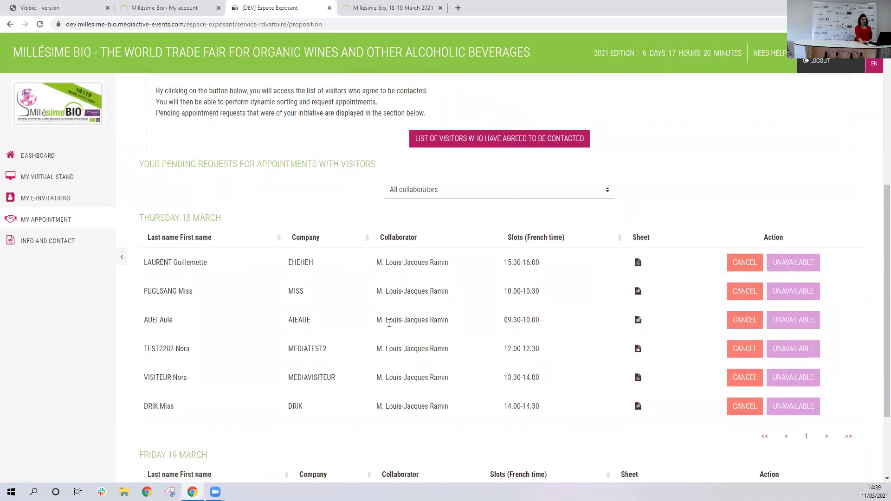
scroll(402, 284, down, 1)
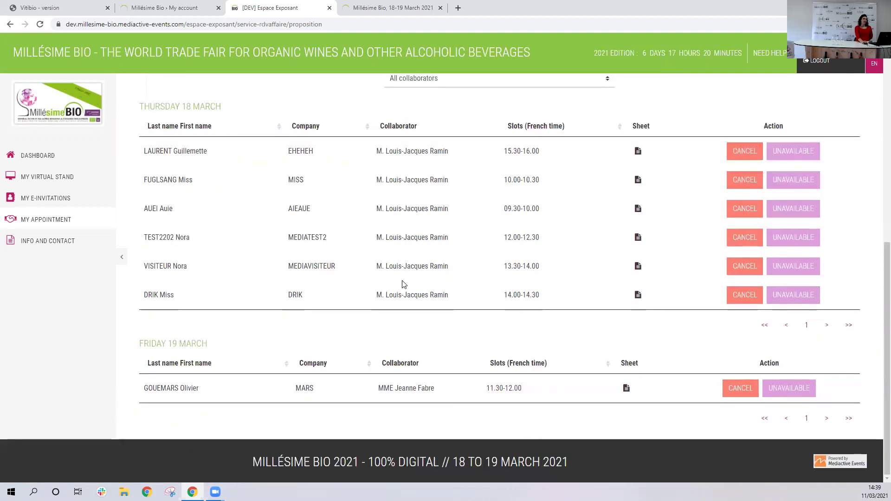
scroll(404, 292, up, 7)
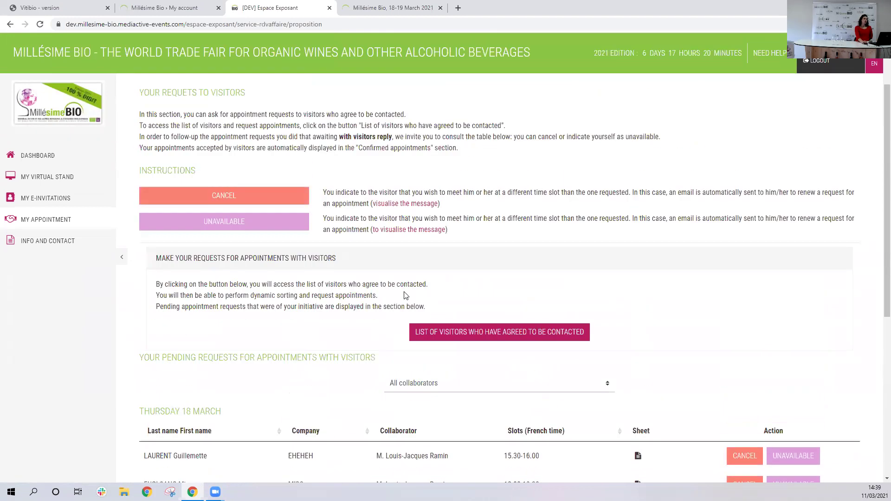
scroll(406, 295, down, 4)
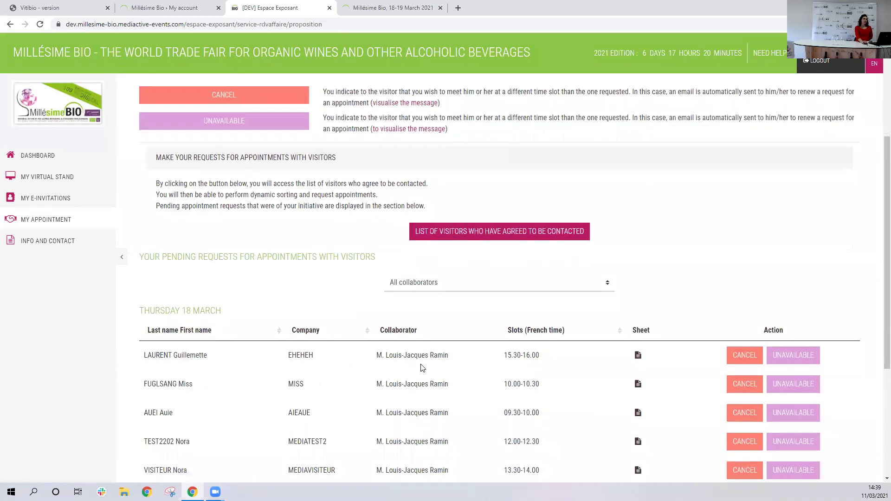
drag(402, 358, 426, 358)
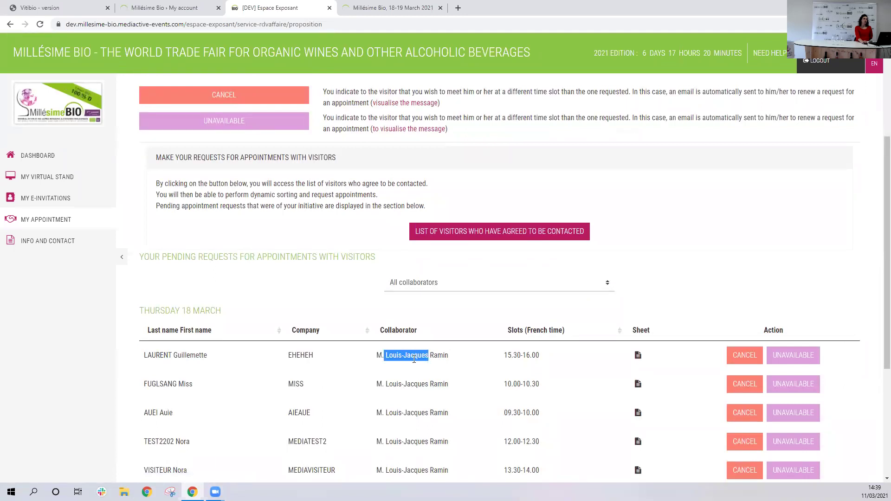
scroll(297, 125, up, 4)
- Look over collaborators' Thursday availability, including the 14.00-14.30 Busy slot, and return to requests to visitors
click(299, 143)
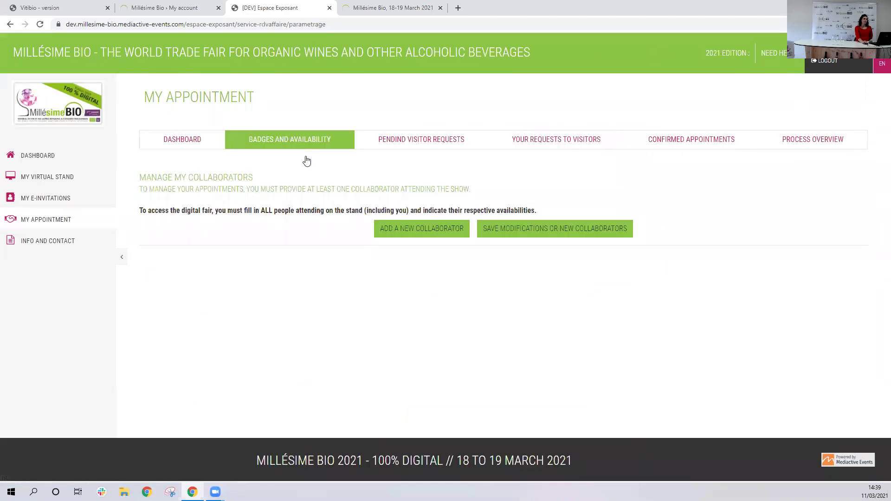
scroll(454, 295, down, 12)
scroll(467, 293, down, 13)
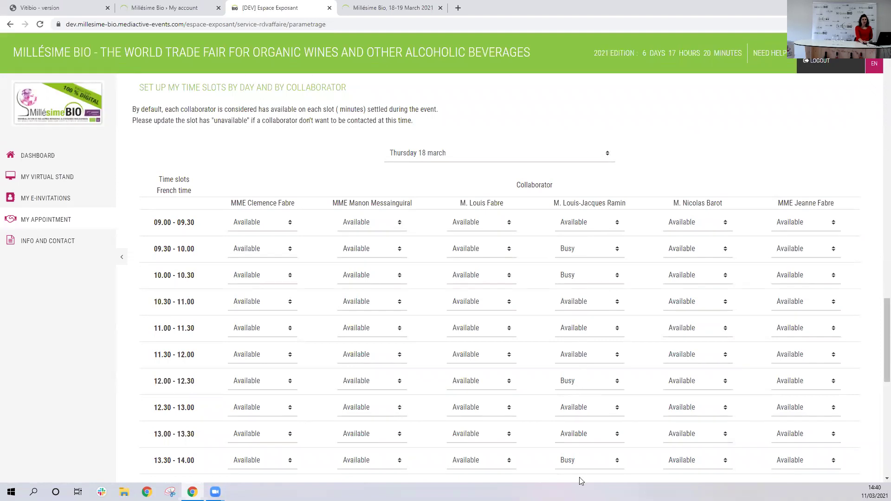
scroll(580, 440, down, 2)
click(575, 394)
click(574, 398)
scroll(575, 399, down, 1)
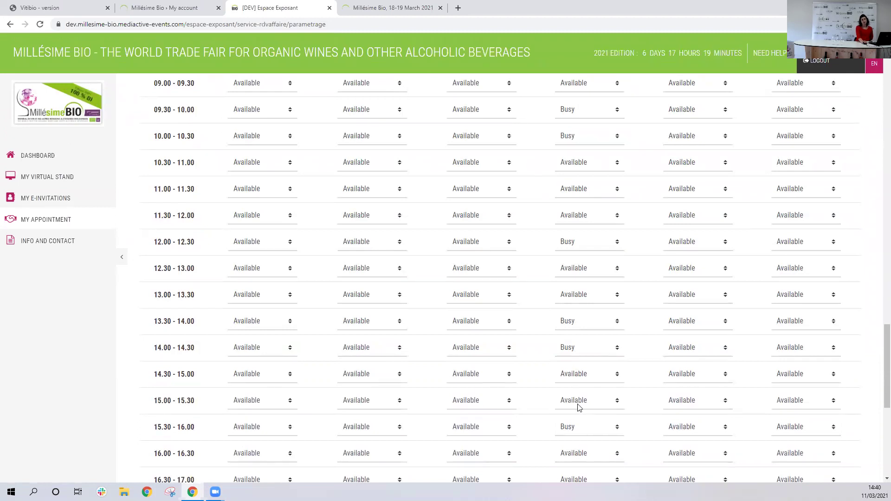
scroll(579, 403, up, 15)
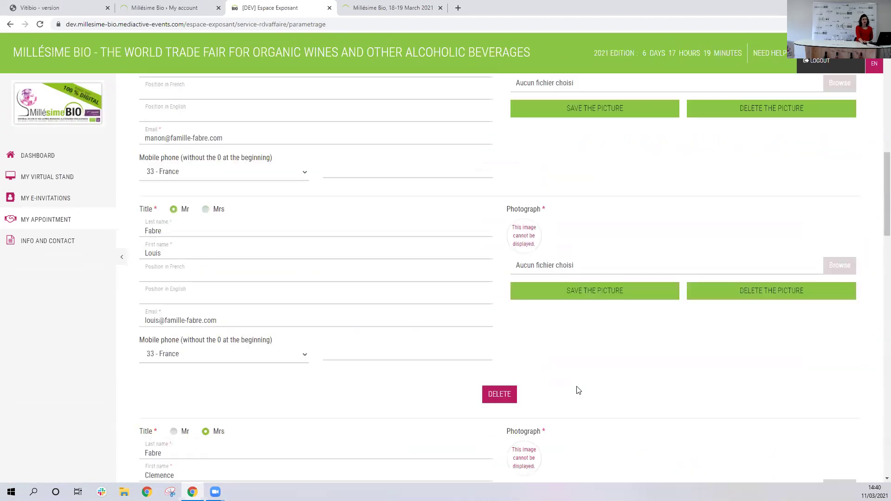
scroll(581, 388, down, 15)
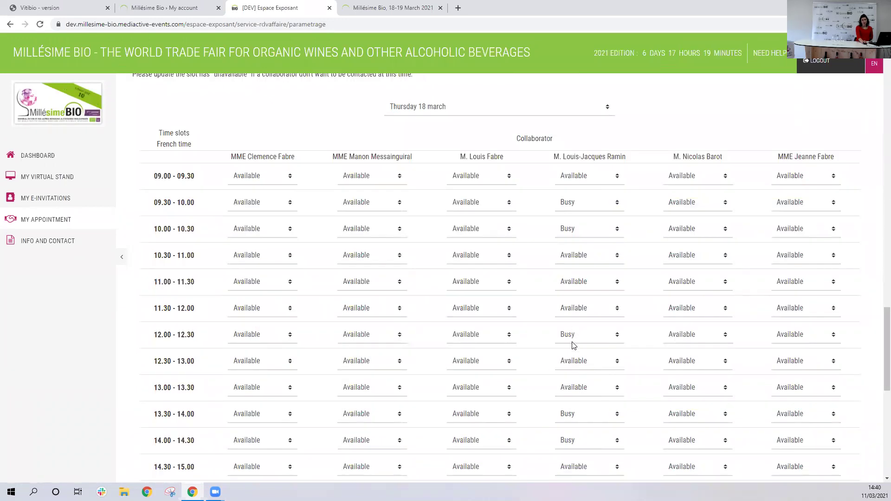
scroll(573, 345, up, 20)
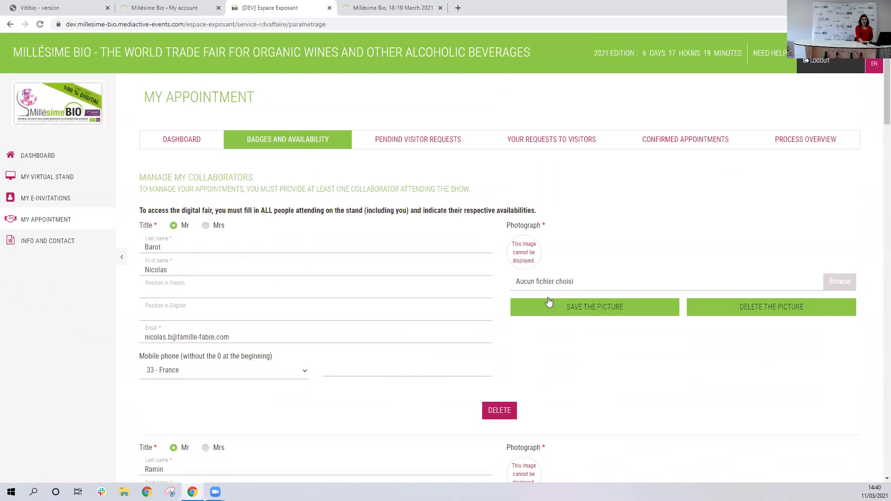
click(545, 138)
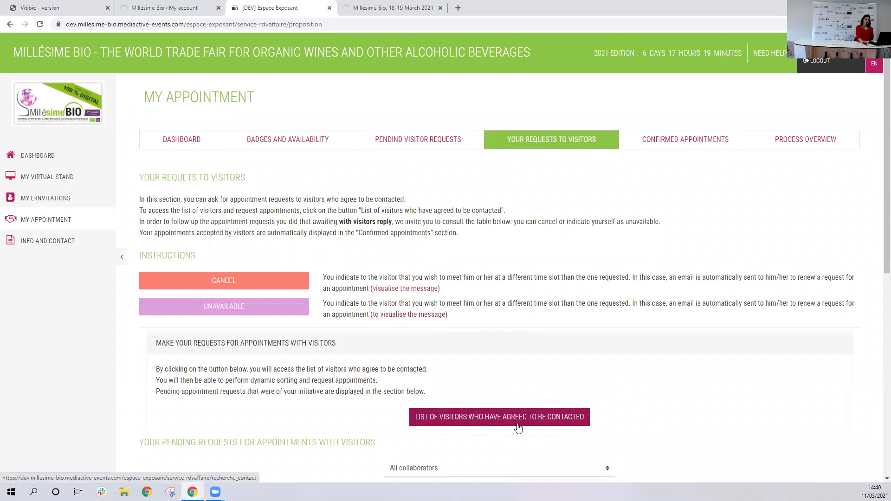
- Show the visitors who agreed to be contacted, newest registrations first, with the country filter choices
click(572, 423)
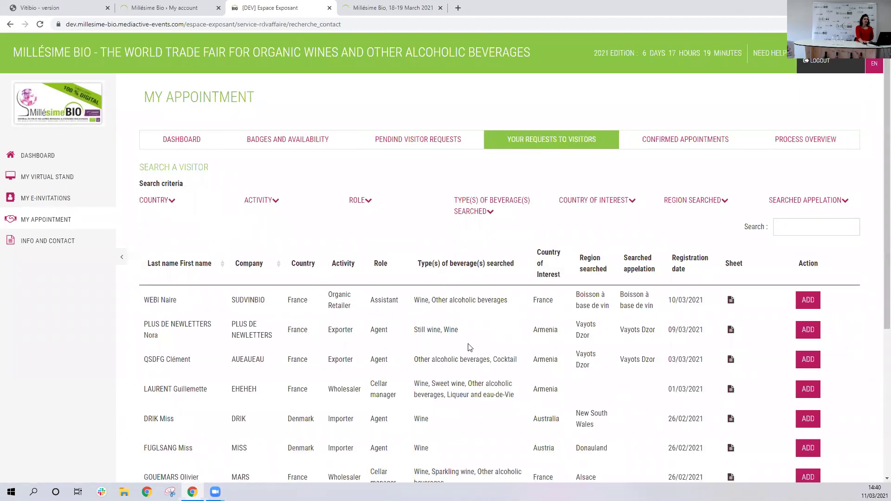
scroll(469, 347, down, 5)
scroll(624, 353, up, 3)
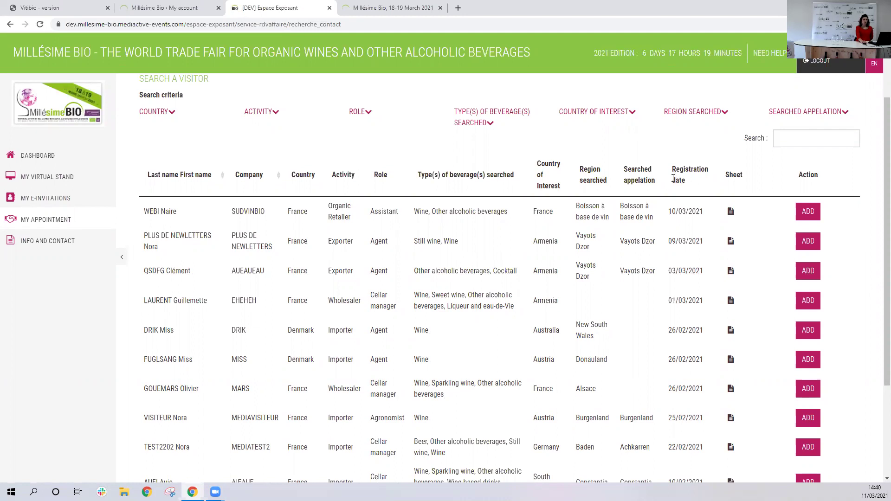
drag(672, 169, 696, 179)
click(697, 184)
click(171, 113)
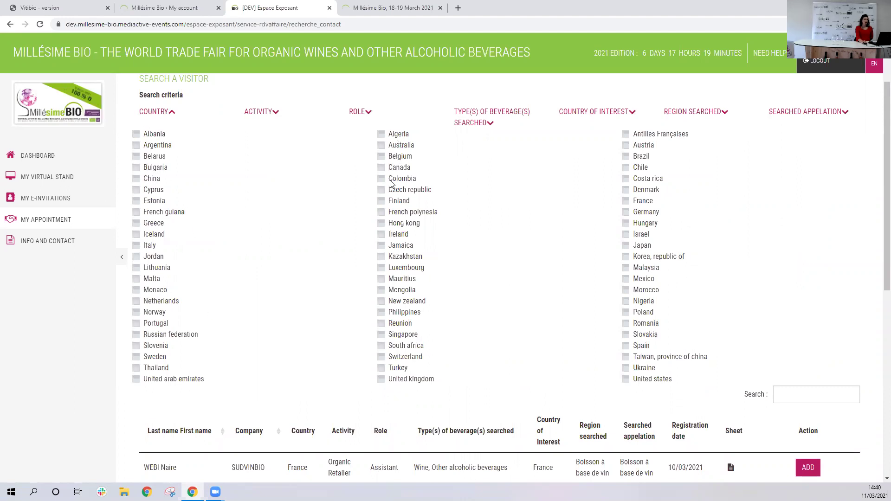
- Filter visitors to those from France and interested in France
click(626, 201)
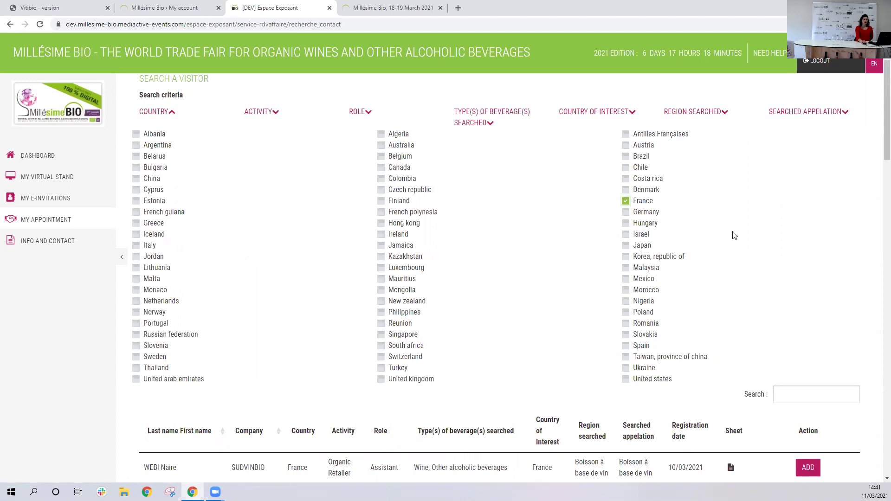
click(172, 113)
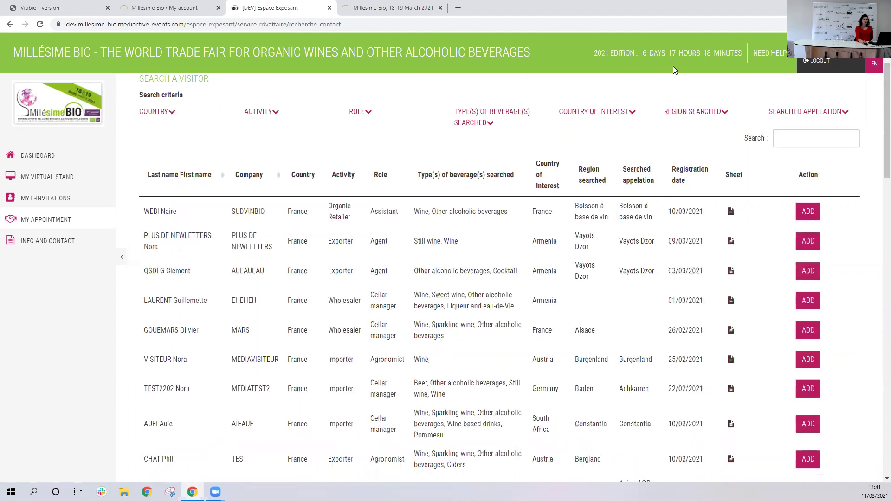
click(846, 114)
drag(771, 111, 841, 111)
click(832, 112)
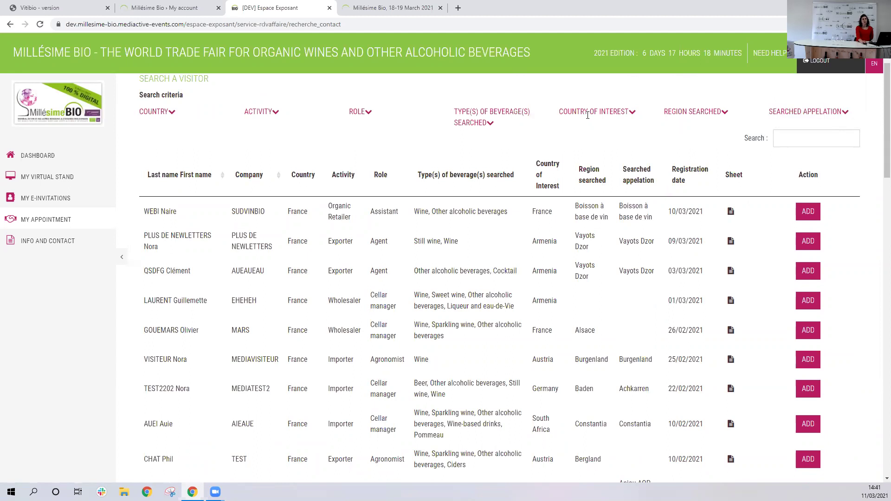
click(632, 112)
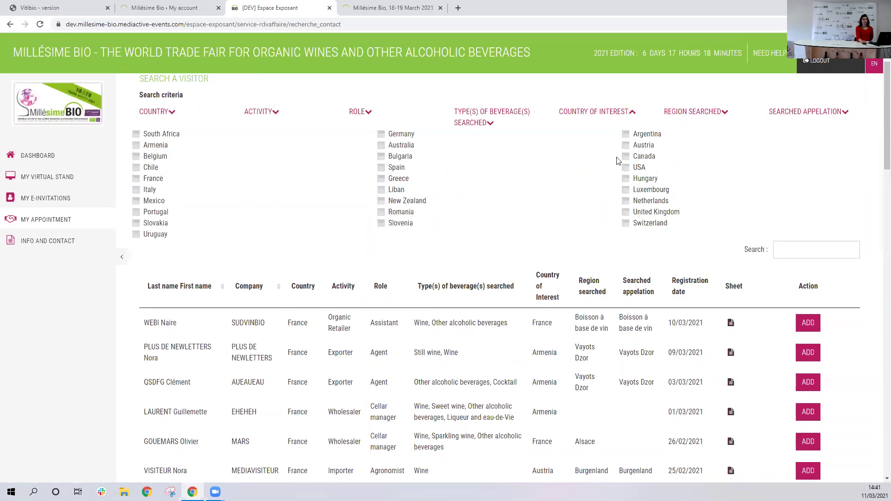
click(136, 178)
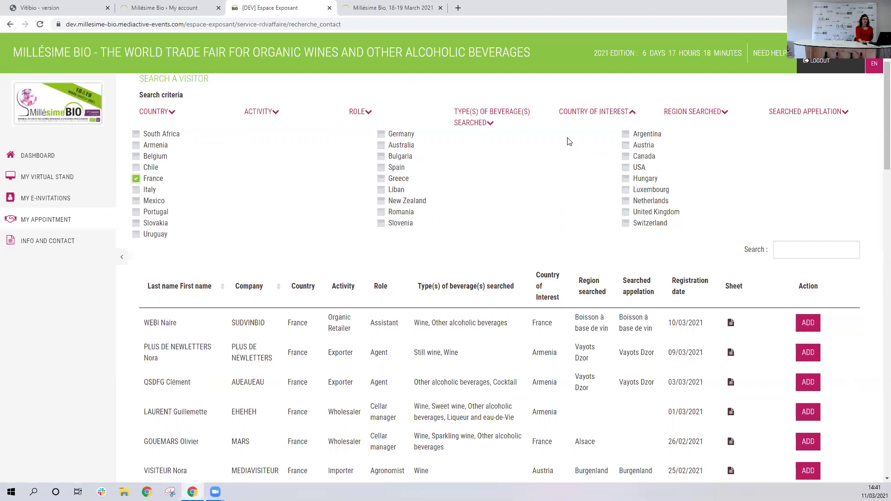
click(634, 114)
- Add Languedoc-Roussillon region and Corbières AOP appellation criteria and review the matching visitor
click(724, 116)
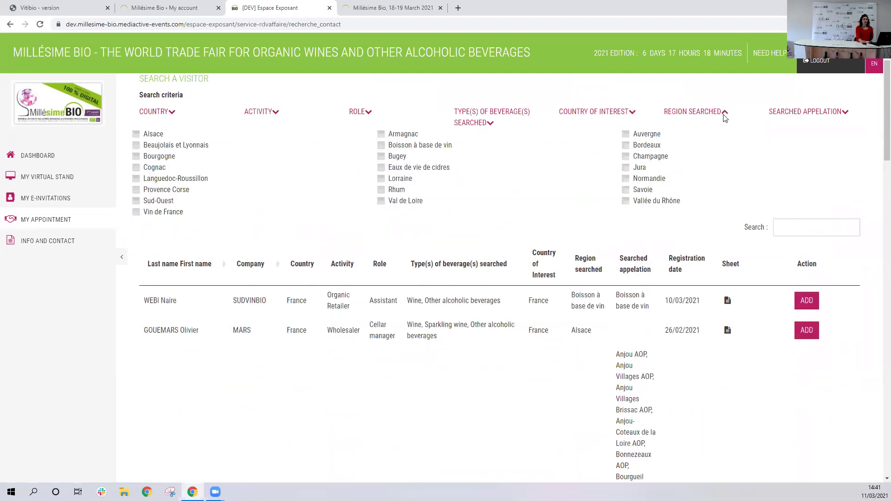
click(136, 179)
click(722, 115)
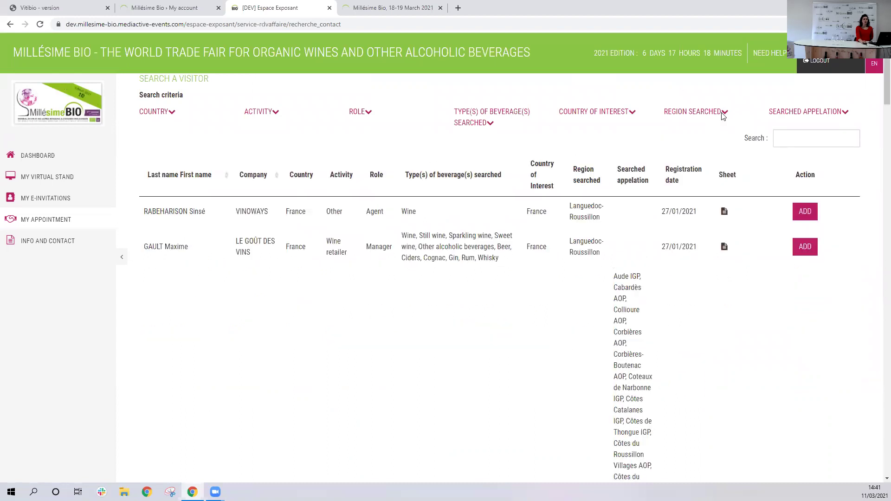
click(845, 113)
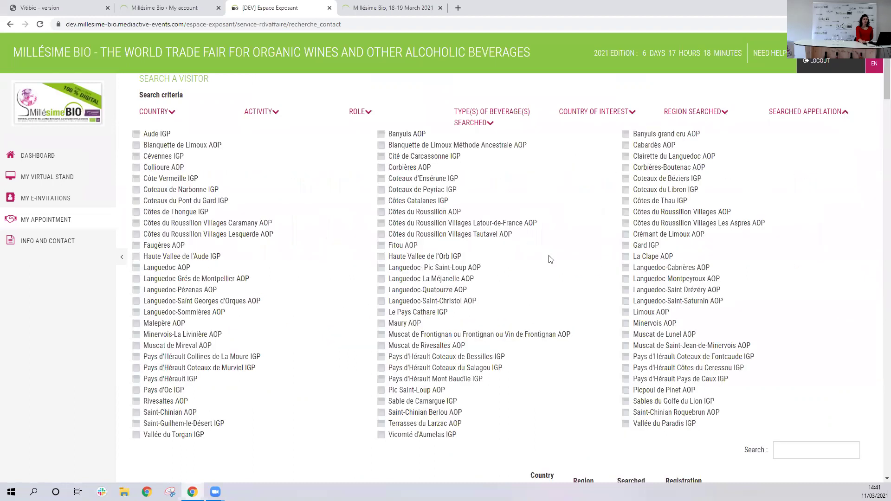
click(382, 169)
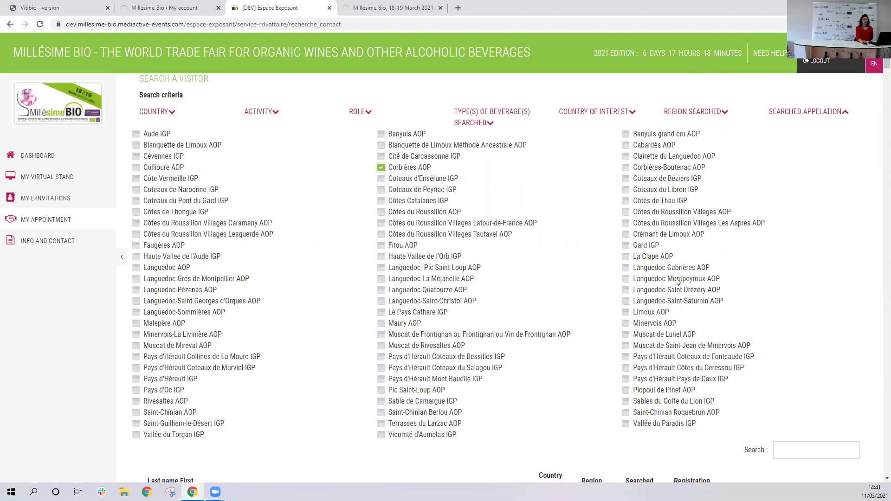
click(845, 114)
scroll(591, 235, down, 3)
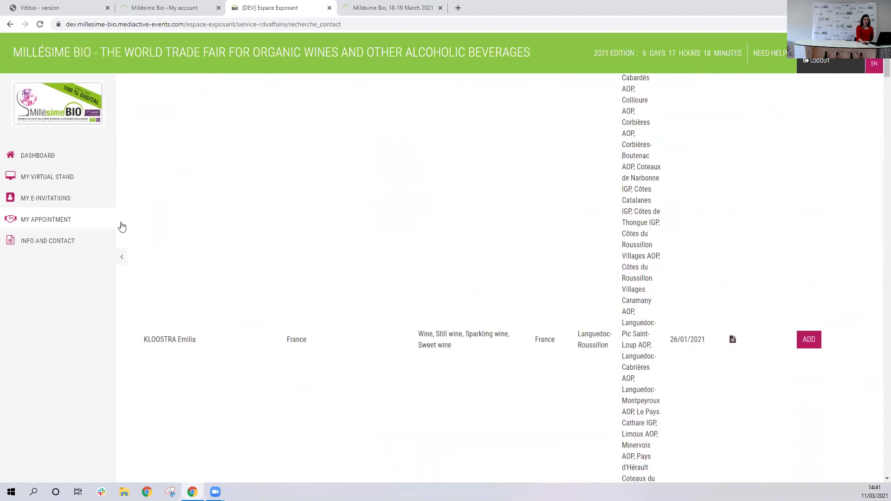
drag(145, 340, 638, 340)
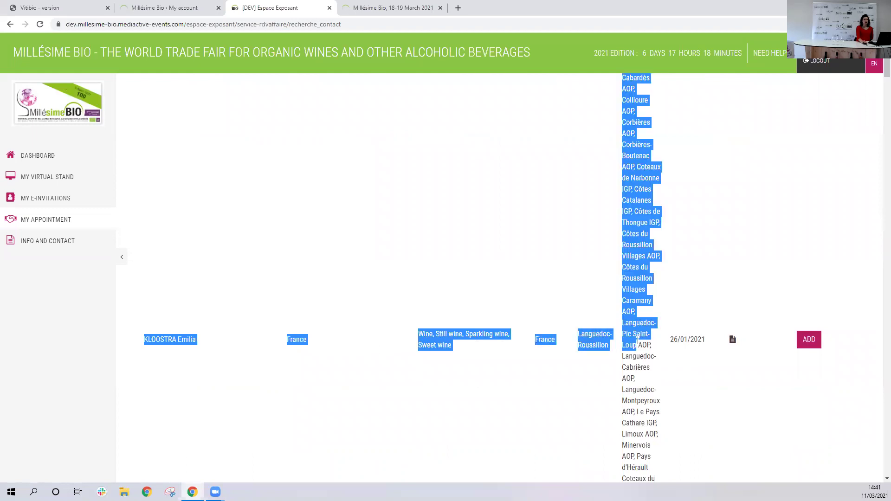
click(499, 360)
scroll(498, 359, down, 2)
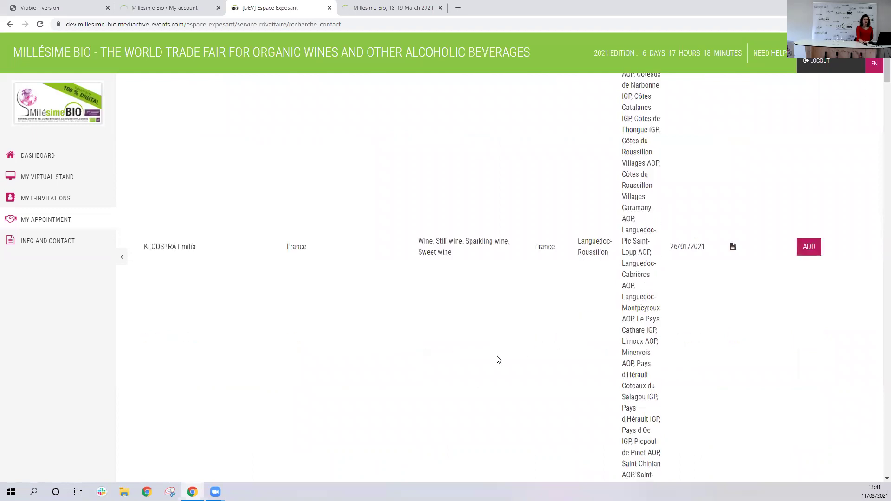
scroll(499, 359, down, 15)
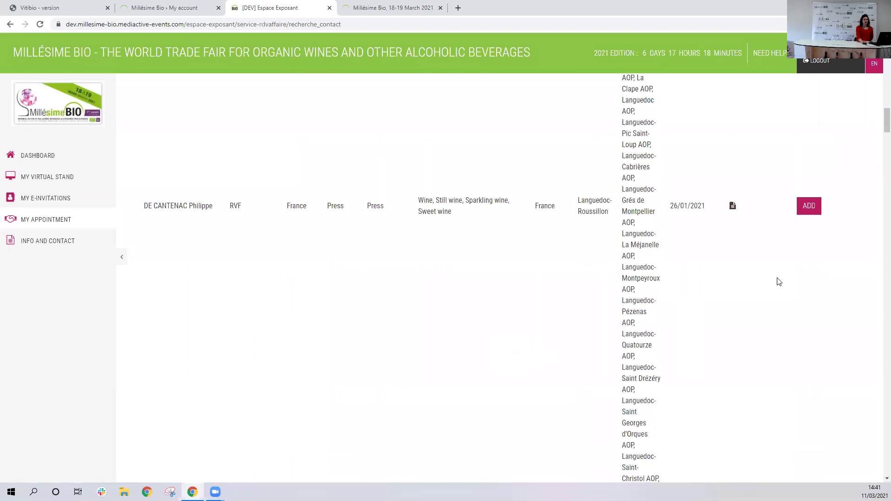
click(733, 206)
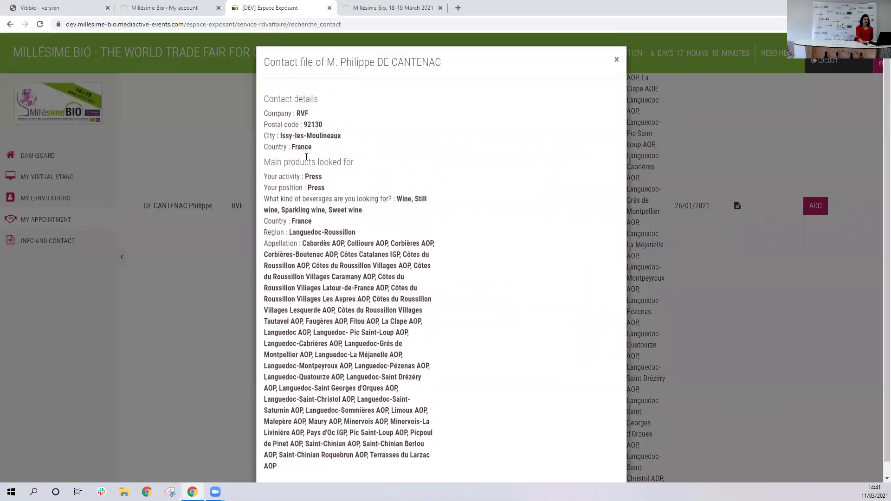
drag(302, 243, 413, 468)
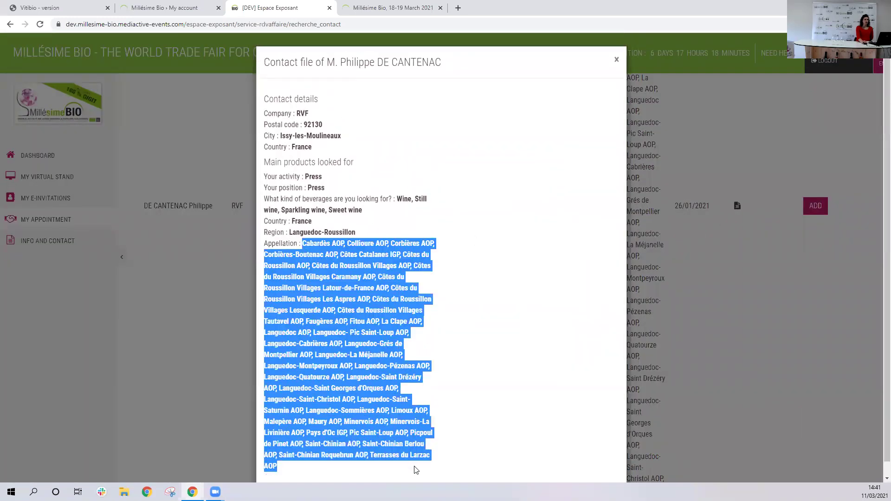
click(291, 234)
drag(289, 232, 390, 227)
drag(325, 221, 287, 221)
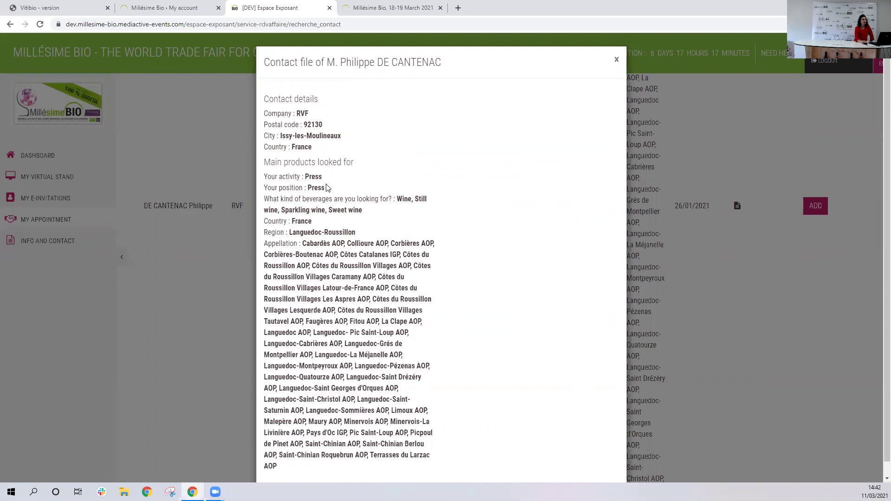
drag(325, 188, 300, 176)
click(617, 62)
scroll(524, 213, up, 10)
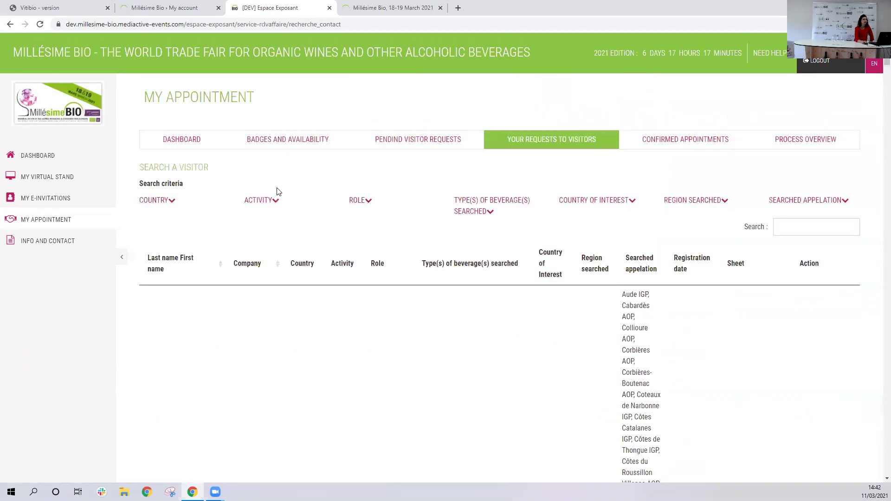
- Set the Activity filter to Retailer instead of Importer
click(277, 201)
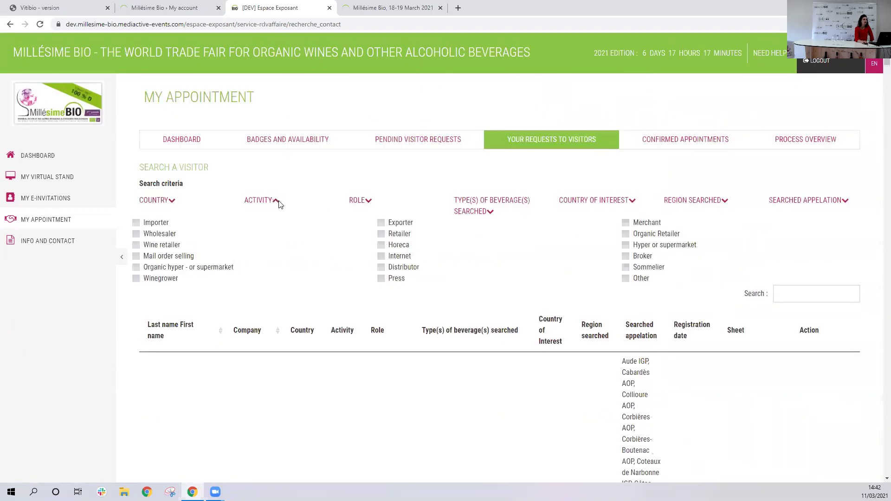
click(136, 223)
scroll(742, 273, down, 1)
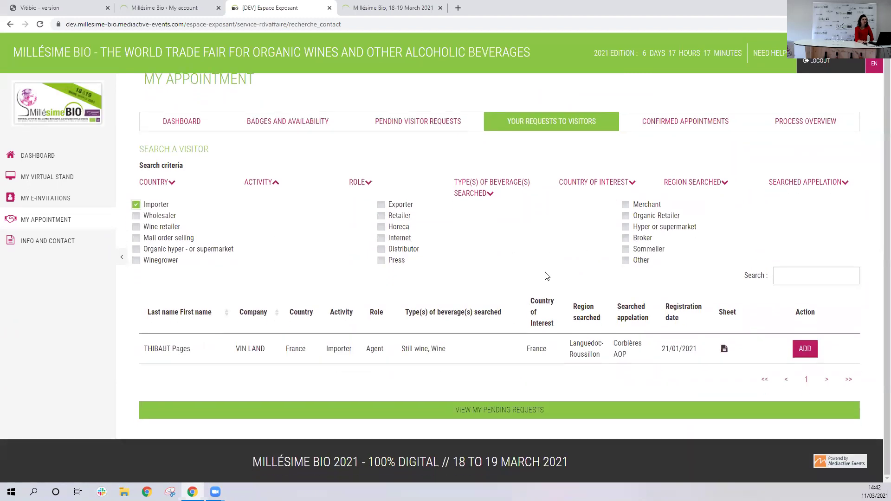
click(135, 206)
click(381, 217)
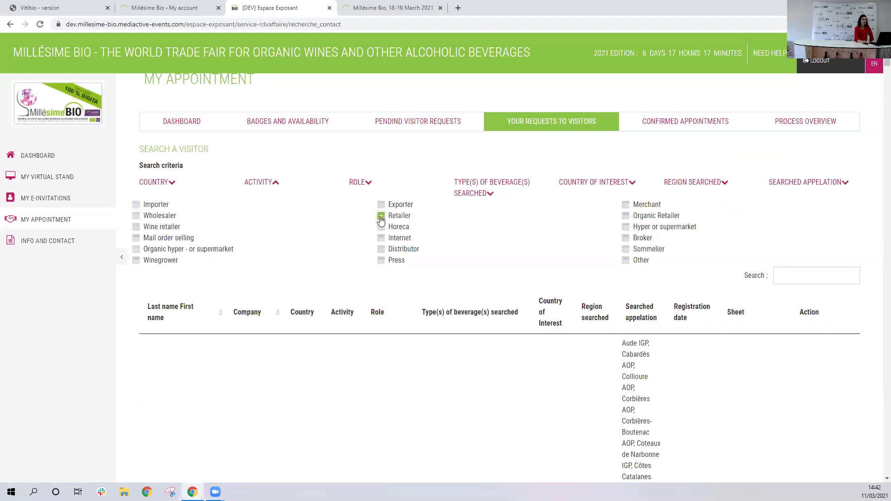
- Start an appointment request with the A L'HEURE DU VIN retailer
scroll(462, 306, down, 3)
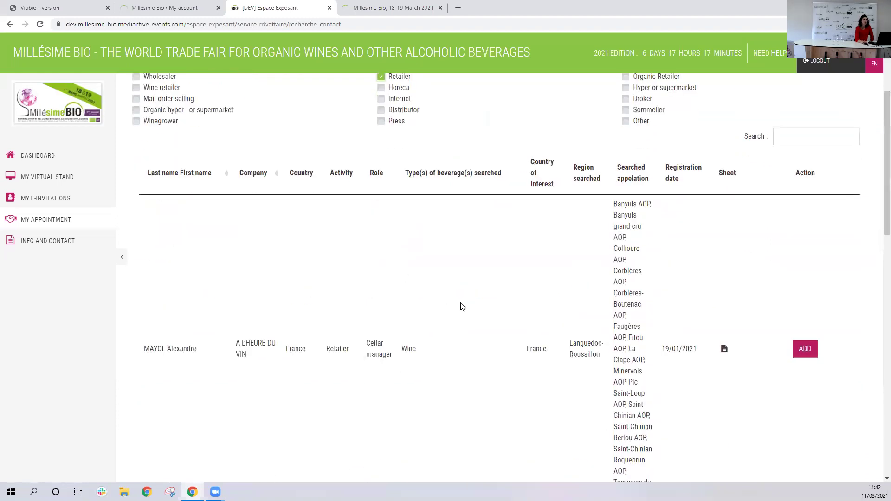
scroll(441, 292, up, 3)
scroll(741, 292, down, 4)
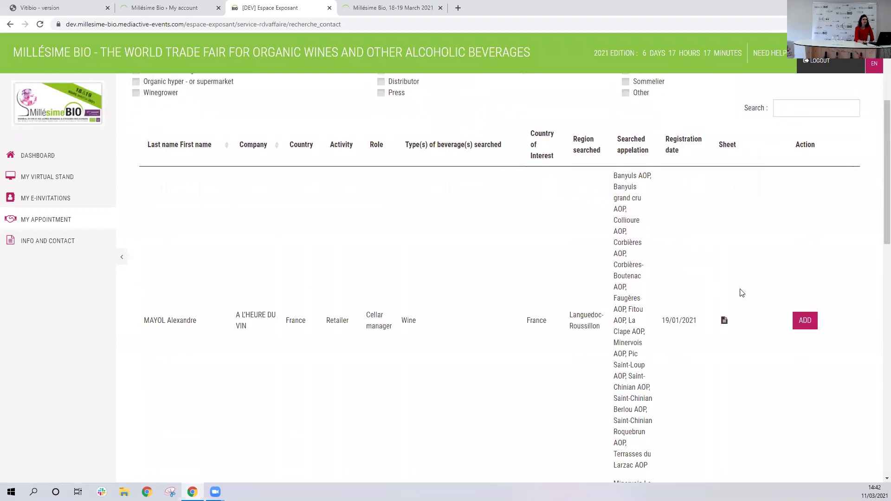
drag(143, 320, 207, 321)
click(206, 321)
click(805, 321)
- Enter the meeting purpose 'xxxxxxxx' and choose a collaborator for the retailer meeting
click(329, 115)
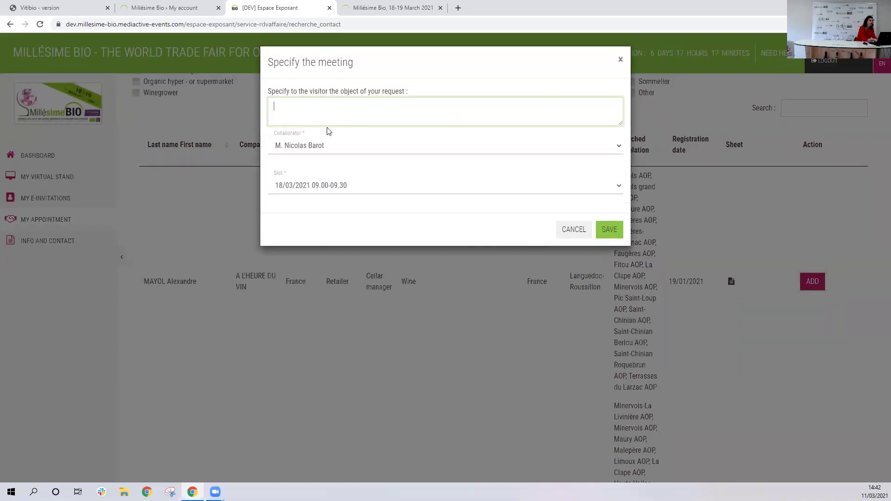
text(xxxxxxxx)
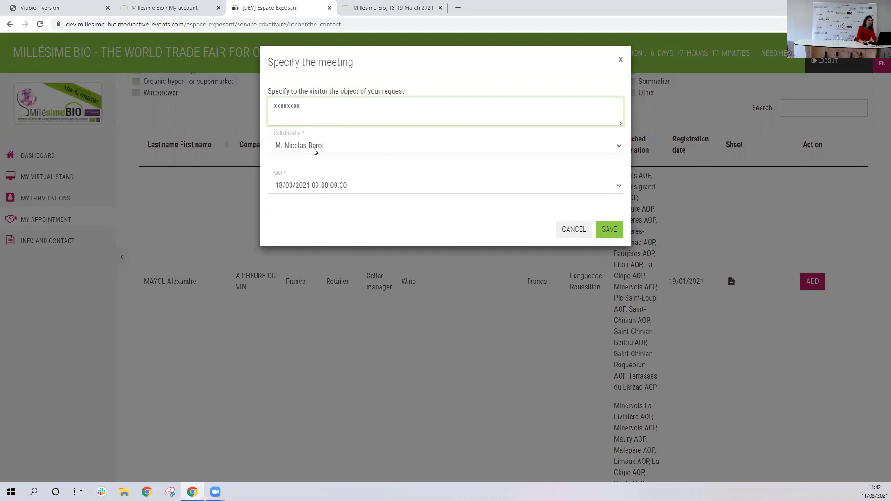
click(315, 146)
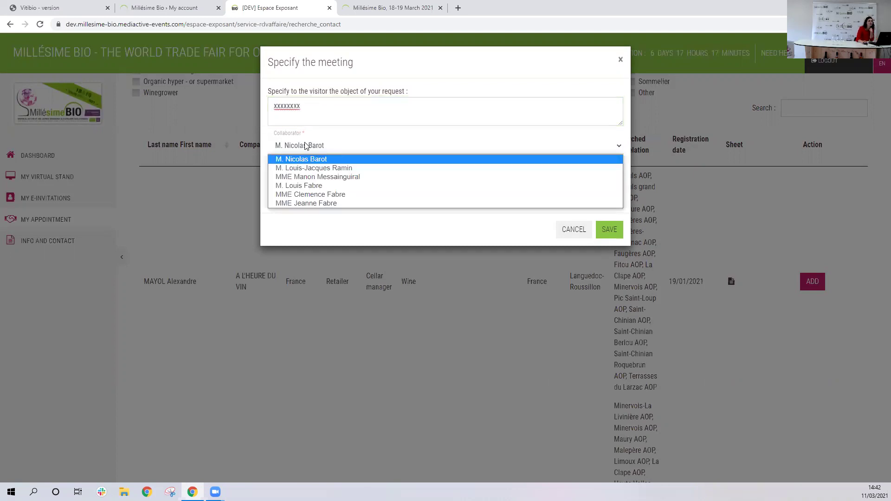
click(311, 178)
click(298, 188)
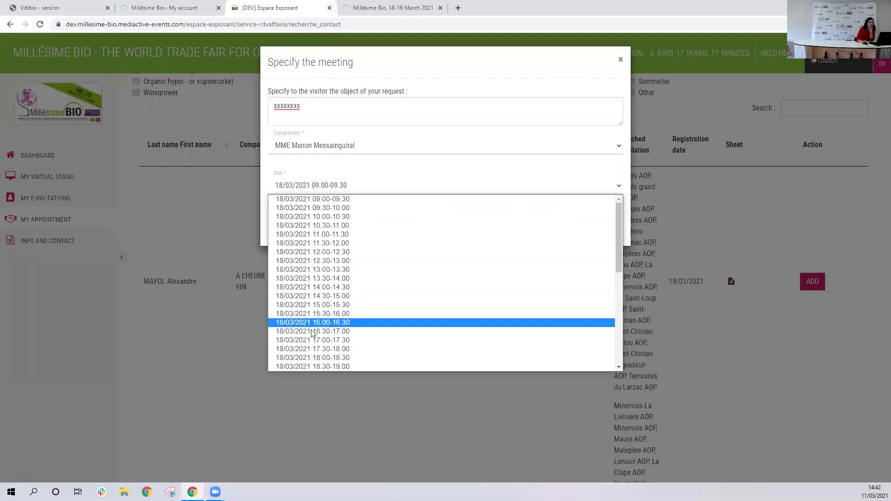
scroll(314, 344, down, 3)
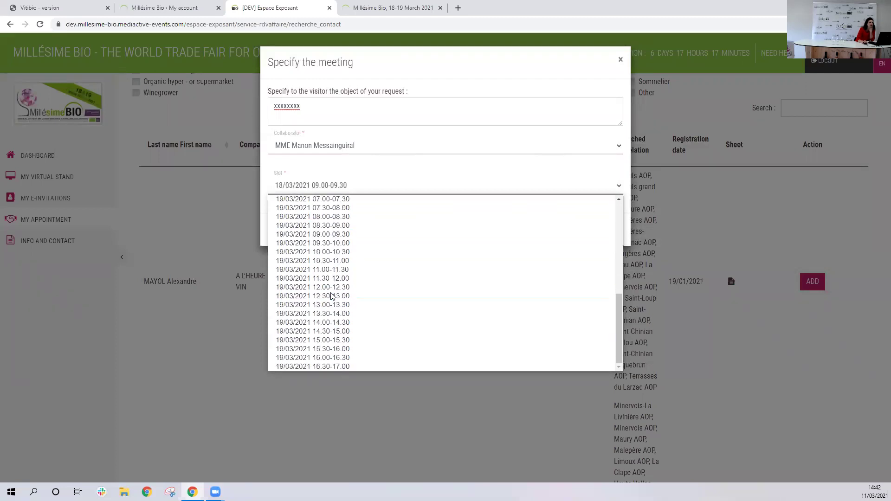
scroll(325, 293, up, 3)
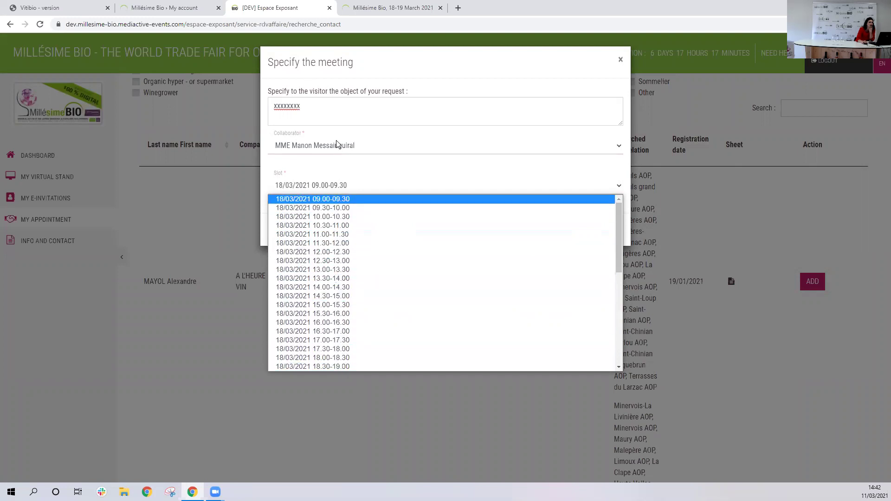
- Switch collaborator, book 11.00-11.30 on 18/03/2021, send the request and view requests to visitors
click(336, 145)
click(336, 168)
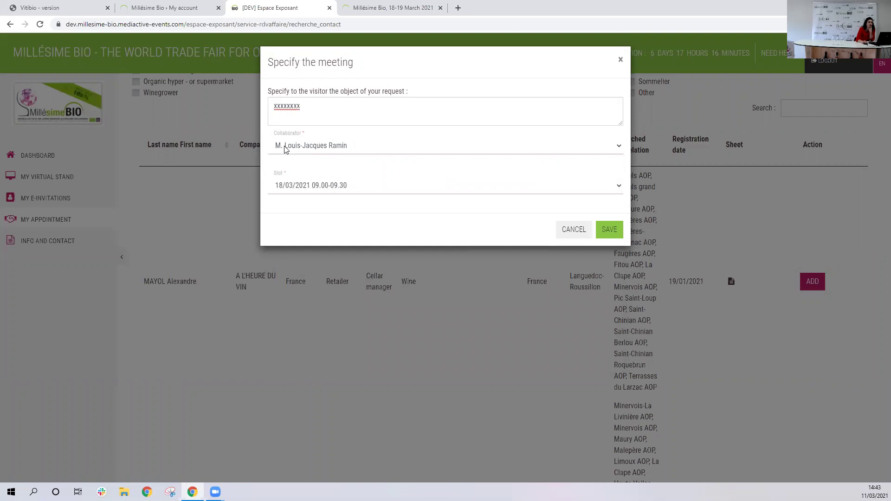
click(329, 187)
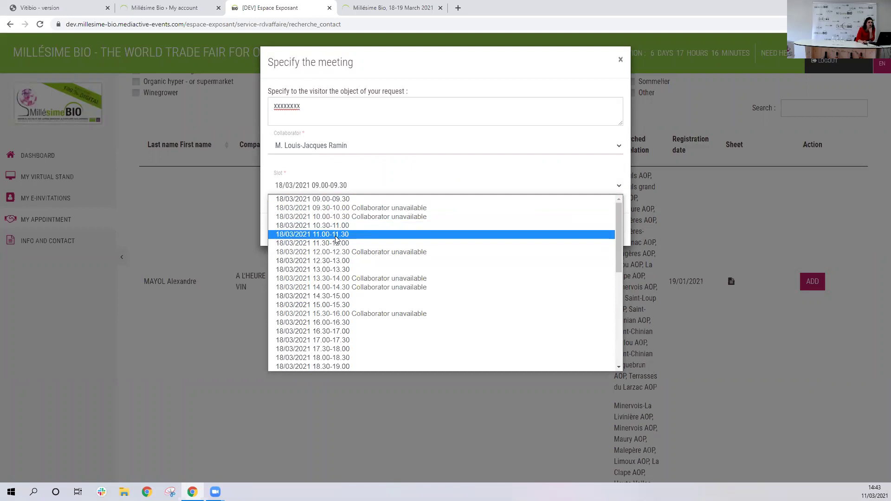
click(335, 235)
click(601, 229)
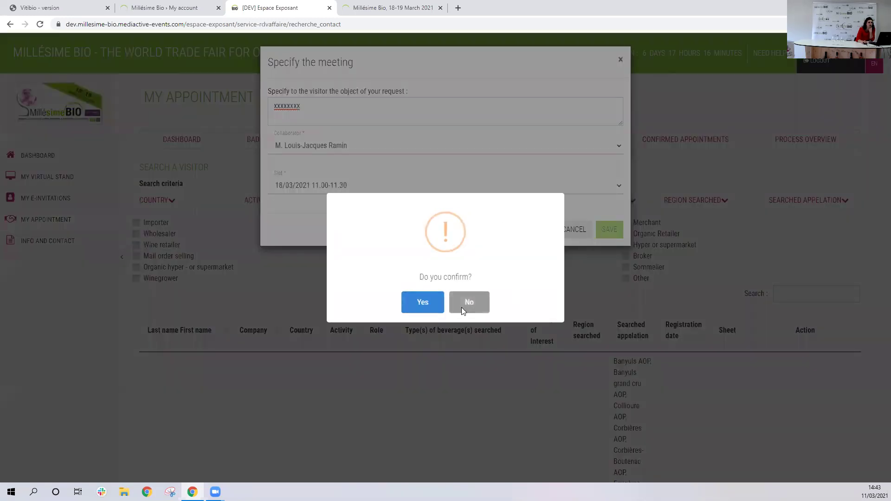
click(425, 306)
click(546, 135)
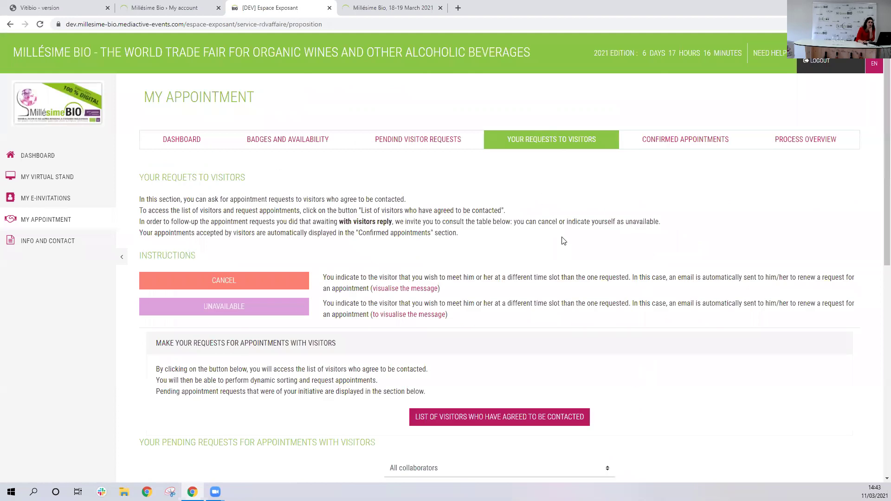
- Review the requests tables and the still-empty Confirmed Appointments list
scroll(563, 240, down, 10)
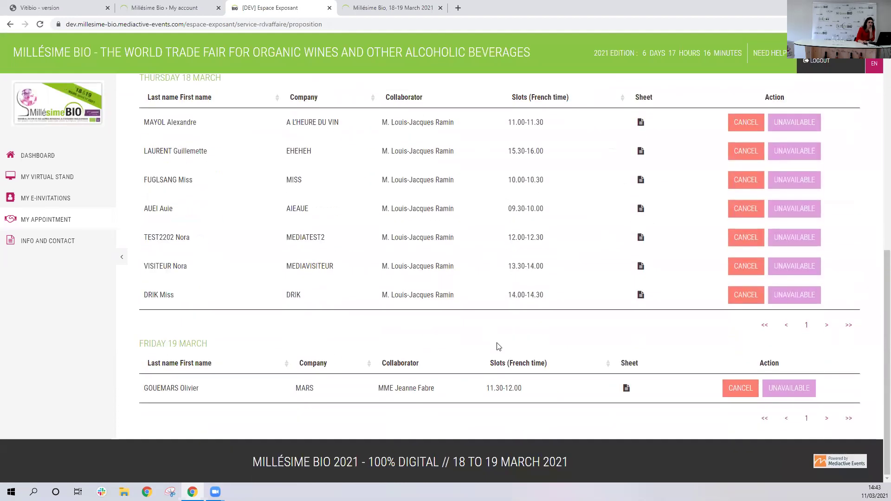
scroll(480, 339, up, 10)
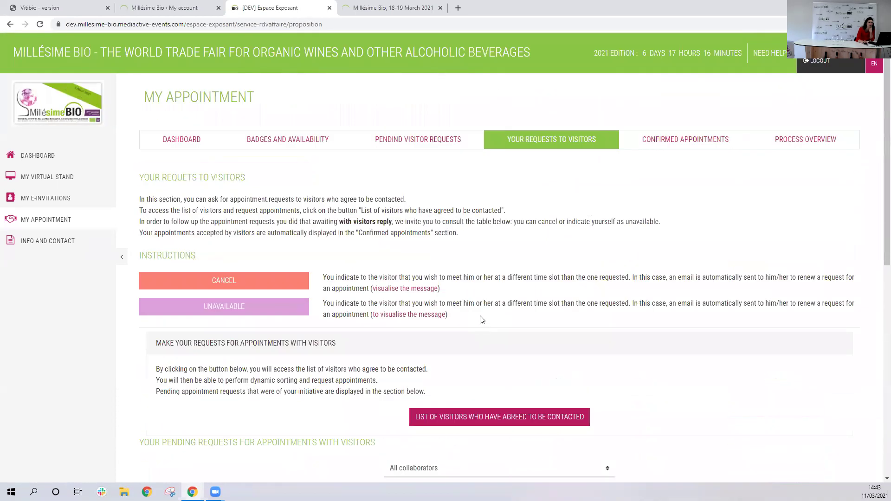
click(691, 142)
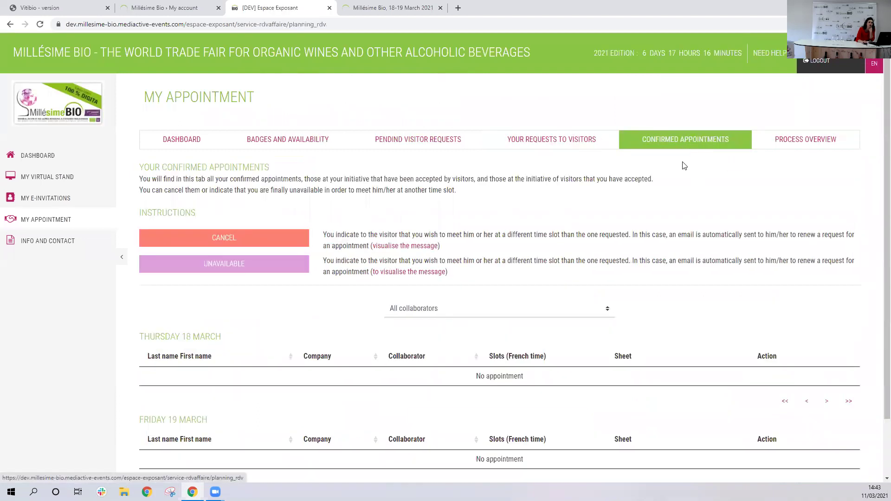
scroll(655, 220, down, 3)
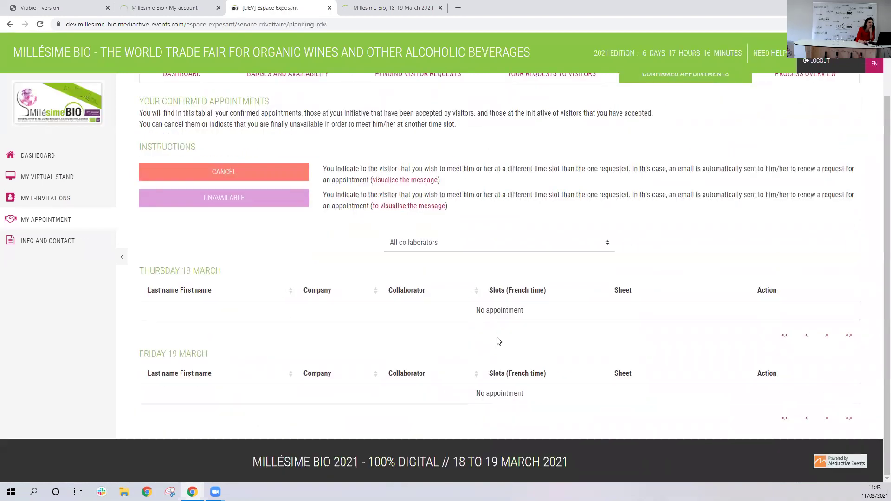
scroll(609, 290, up, 3)
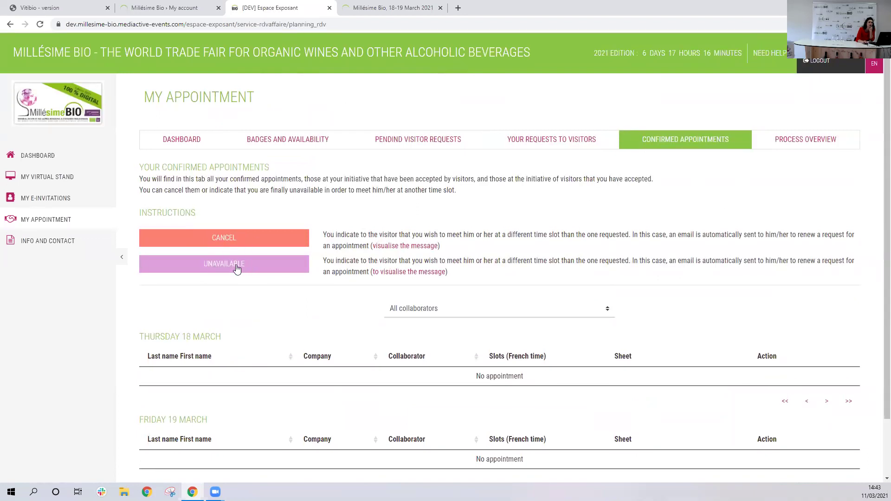
- Show the Process Overview, where the A L'HEURE DU VIN 11.00-11.30 request awaits response
click(812, 149)
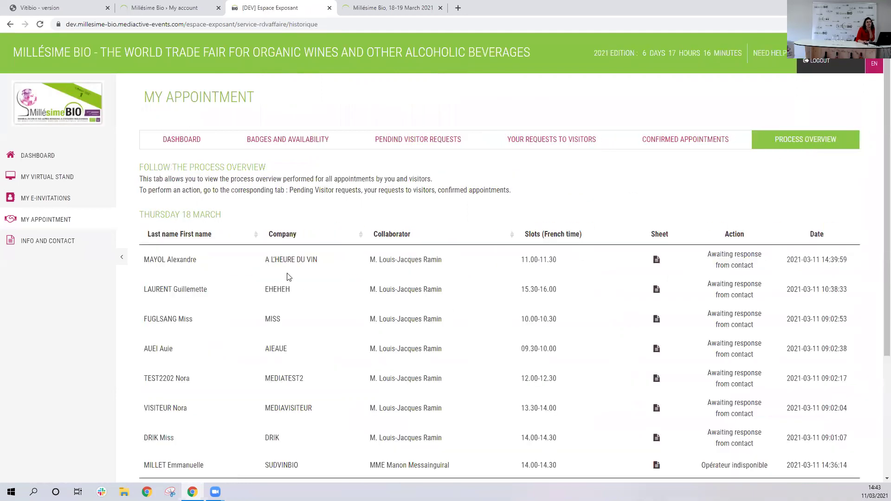
scroll(451, 324, down, 4)
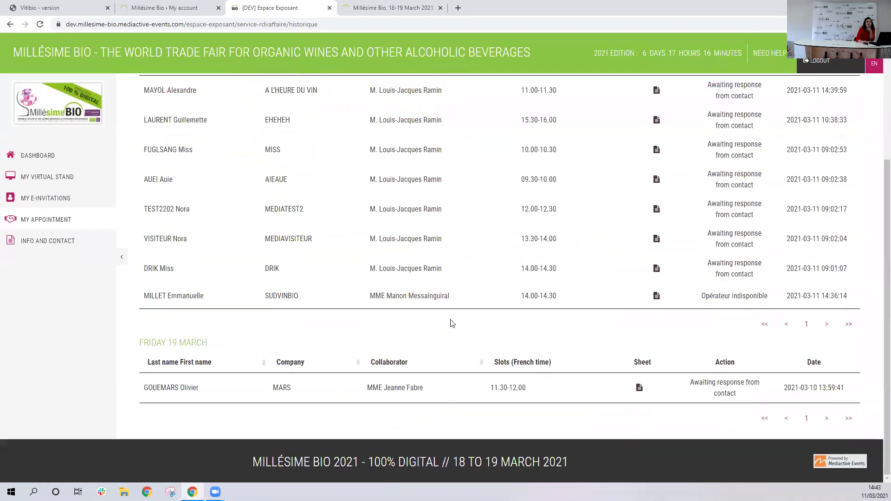
scroll(451, 322, up, 4)
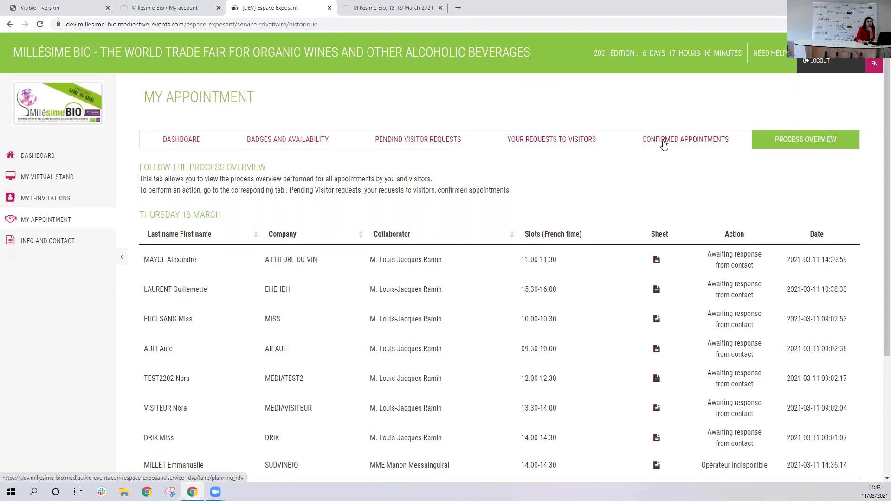
- Open Info and Contact and highlight the fair office e-mail and Access to the Digital Fair heading
click(51, 246)
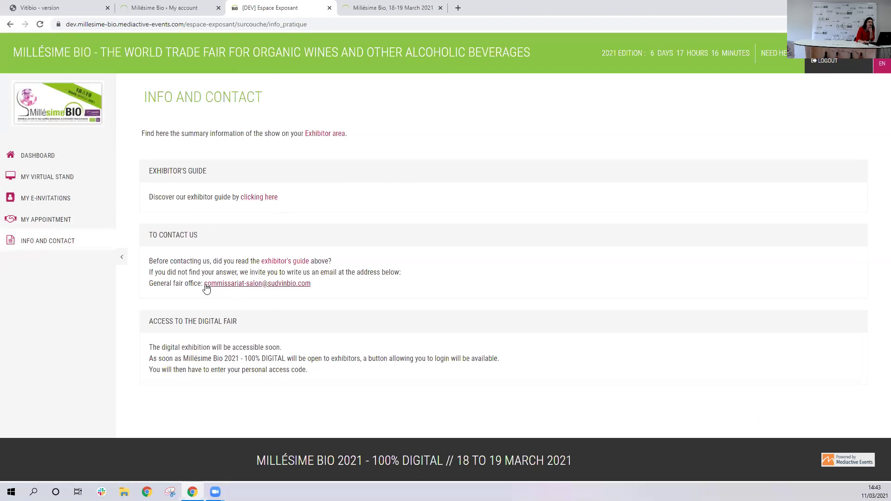
drag(324, 288, 206, 291)
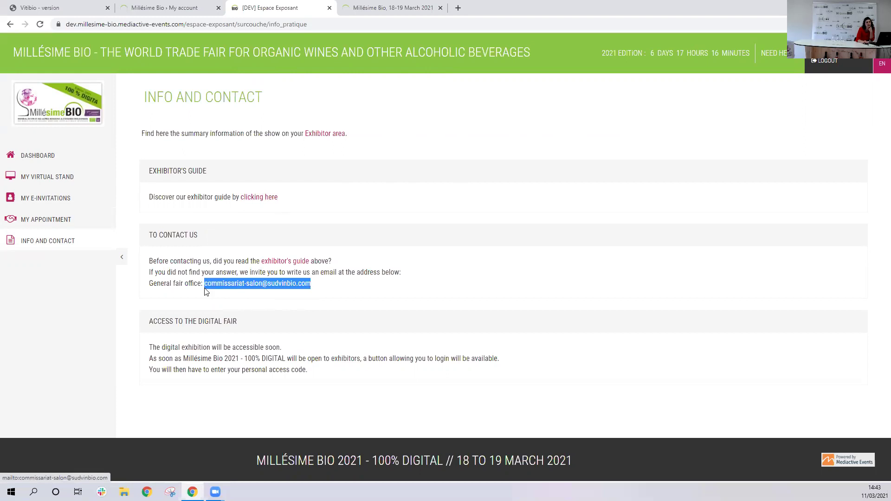
click(309, 222)
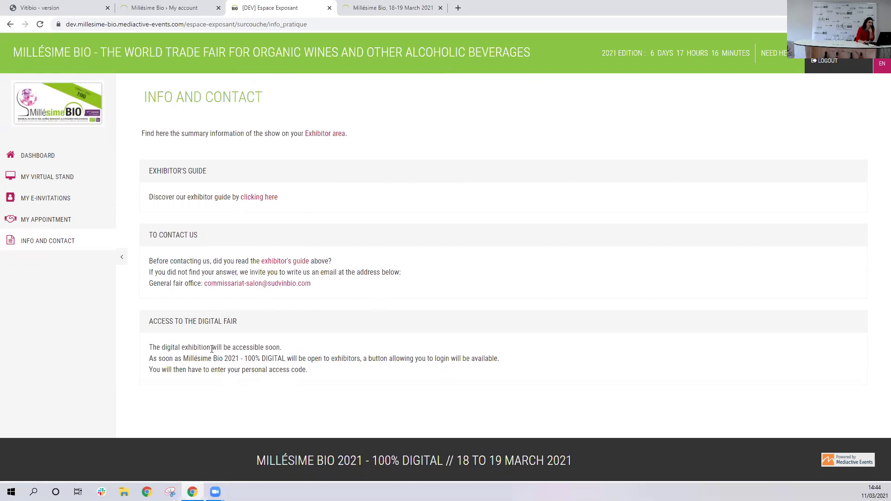
drag(148, 321, 248, 326)
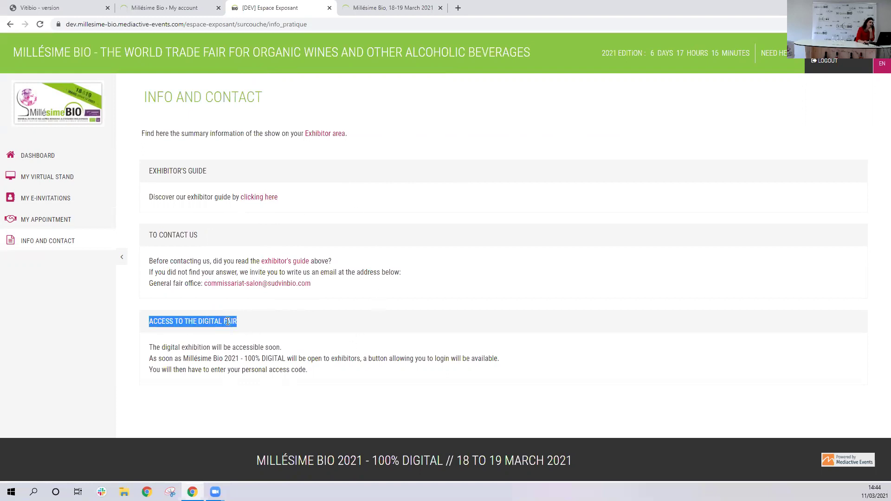
click(228, 321)
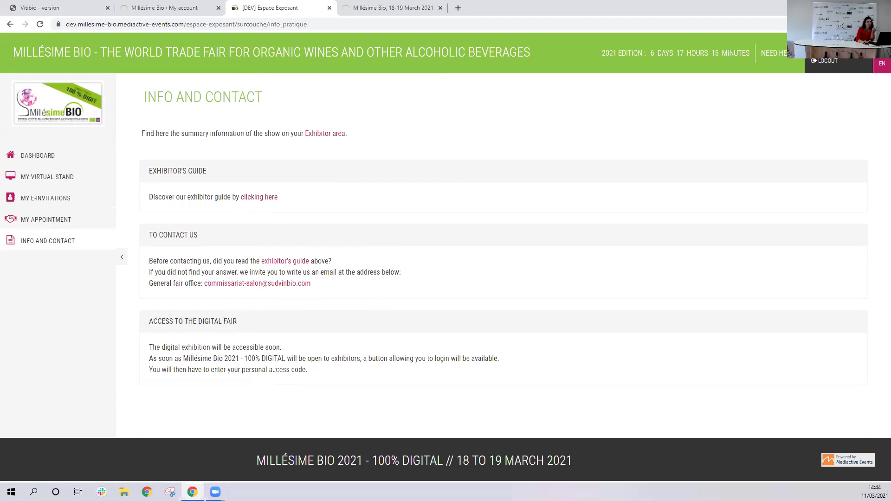
click(397, 8)
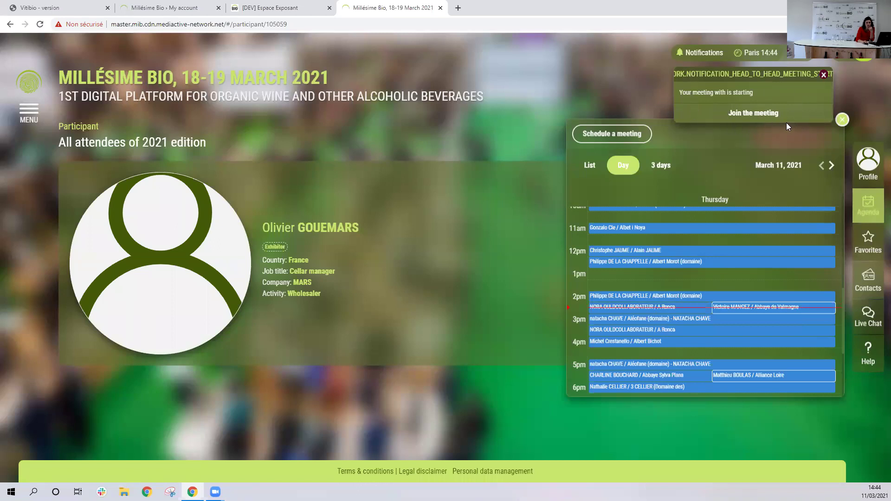
- Dismiss the meeting-starting notification and return to the platform home page
click(824, 75)
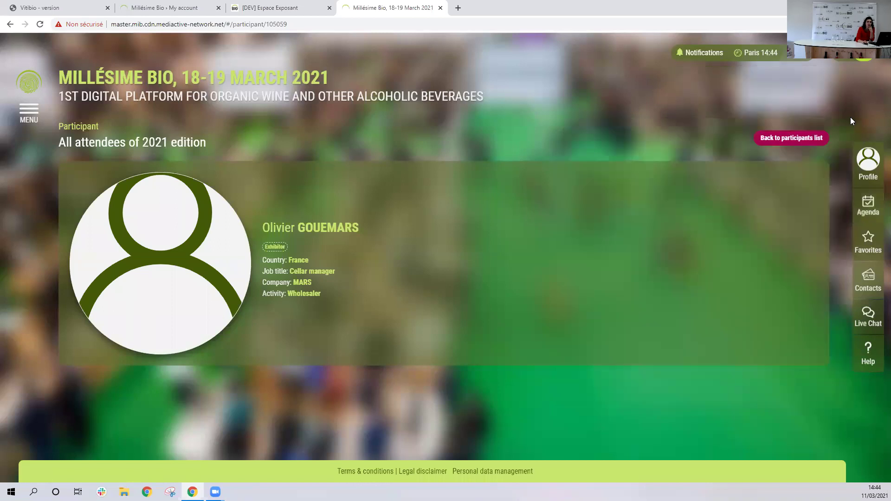
click(30, 83)
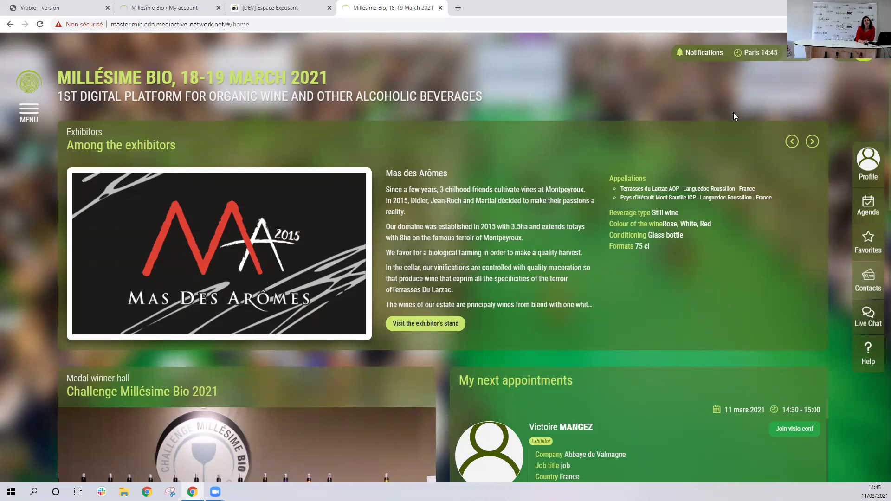
drag(80, 132, 102, 131)
click(812, 142)
click(812, 142)
click(812, 141)
click(812, 141)
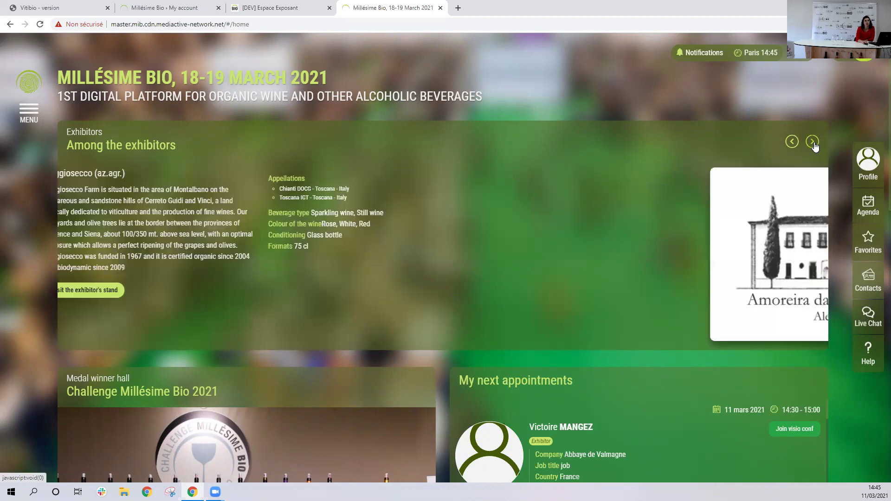
click(811, 141)
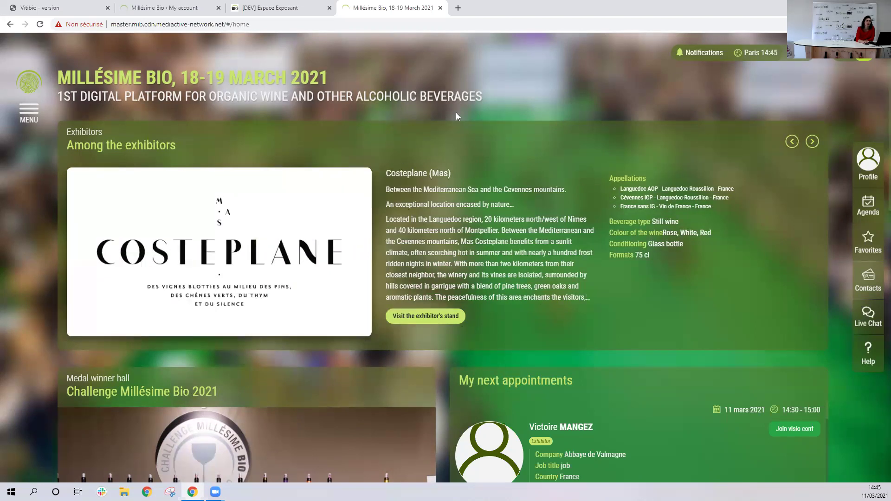
scroll(159, 222, down, 4)
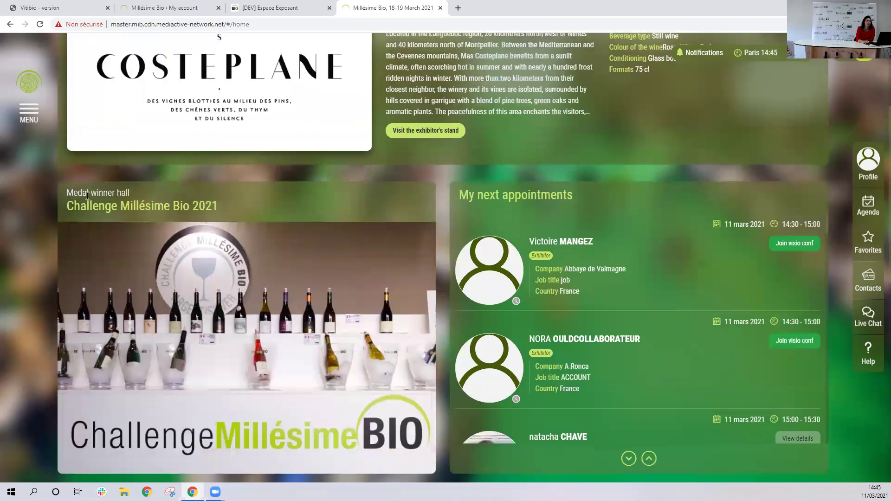
drag(72, 192, 132, 192)
click(131, 192)
scroll(210, 232, down, 1)
scroll(210, 232, down, 1)
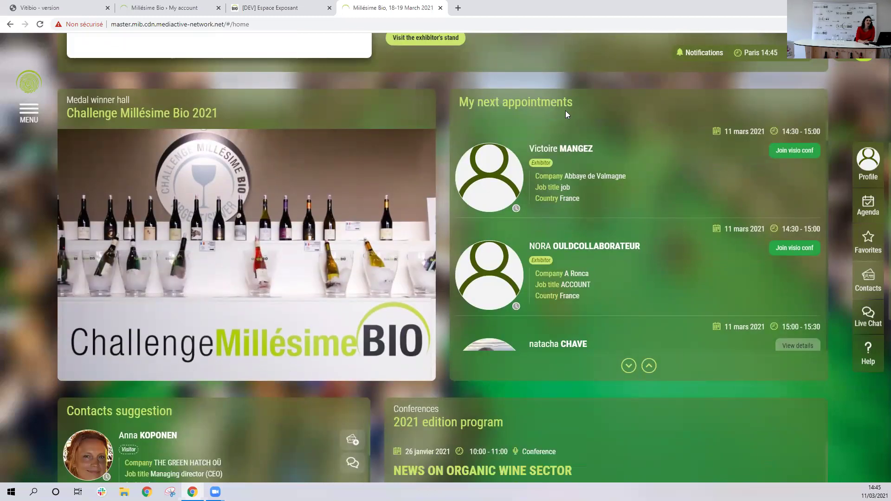
scroll(663, 269, down, 2)
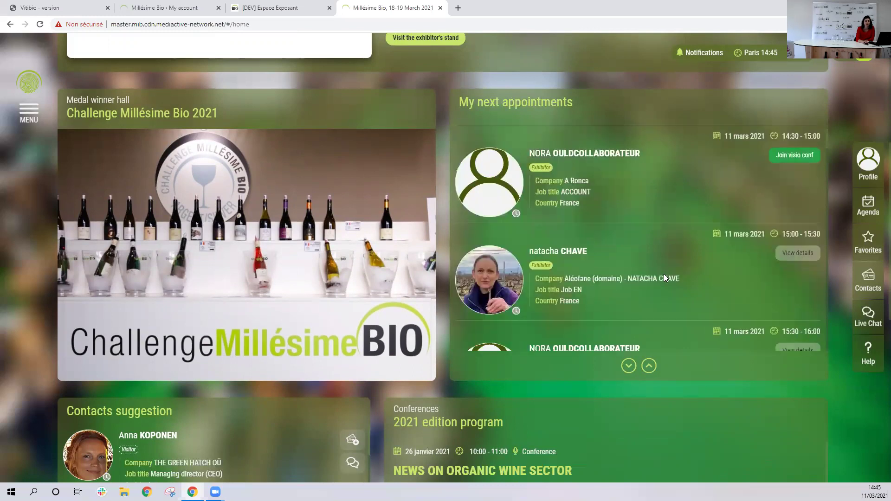
scroll(534, 348, down, 1)
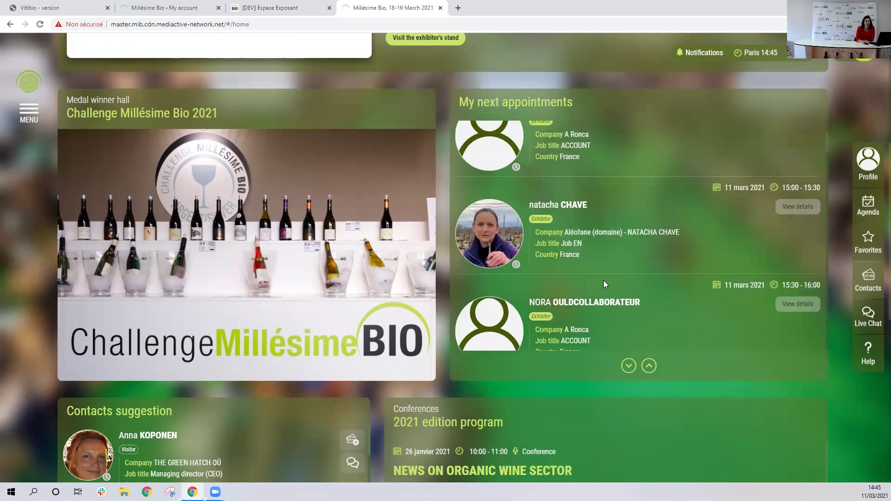
scroll(603, 280, up, 2)
scroll(603, 280, up, 1)
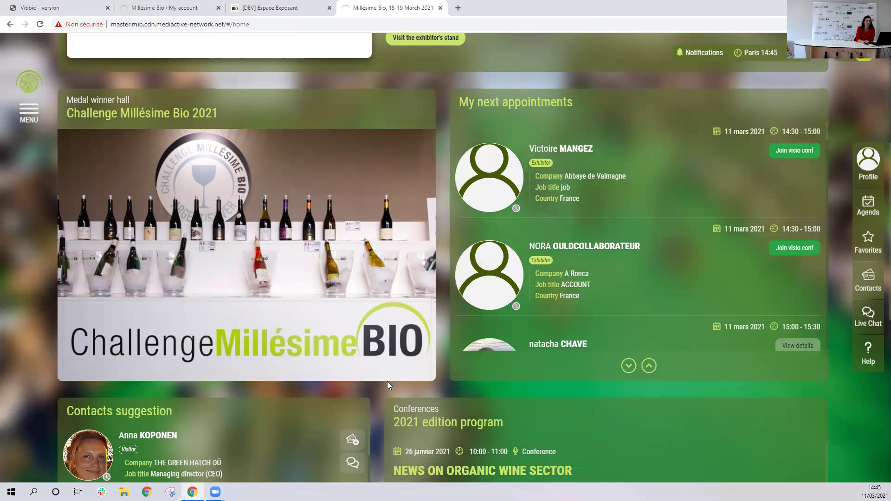
scroll(391, 392, down, 2)
scroll(364, 385, down, 3)
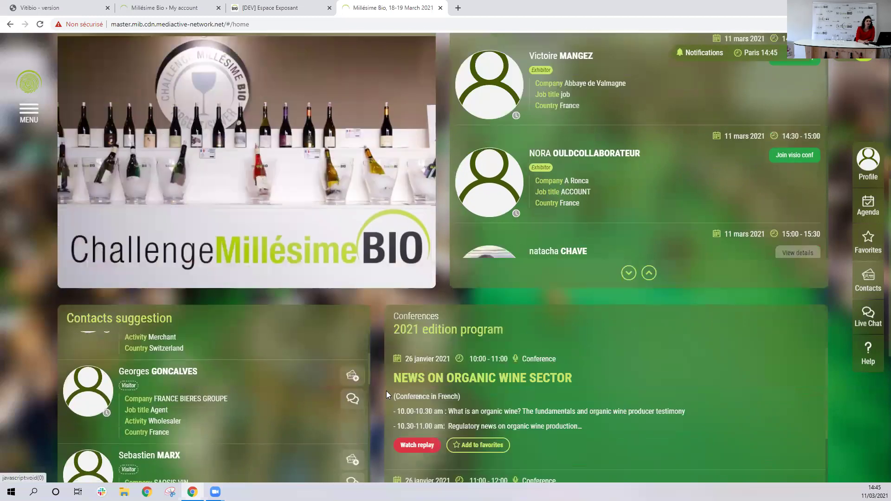
scroll(386, 391, down, 2)
scroll(378, 349, down, 4)
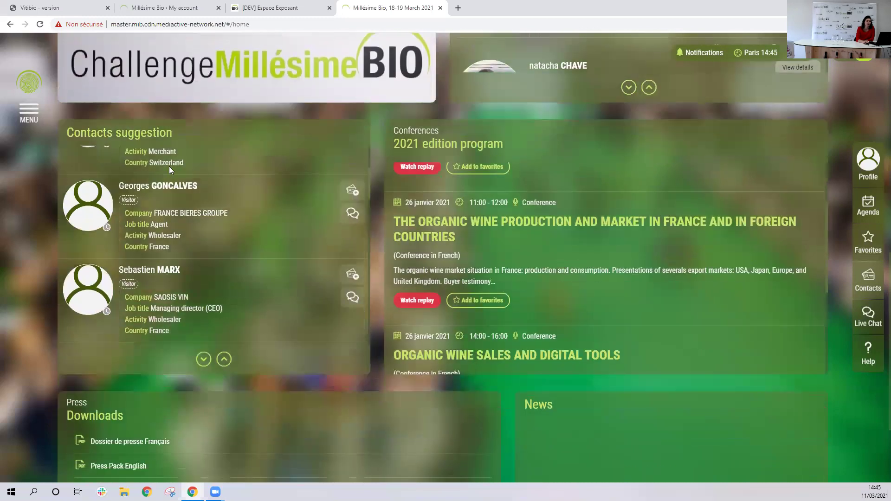
scroll(211, 263, up, 3)
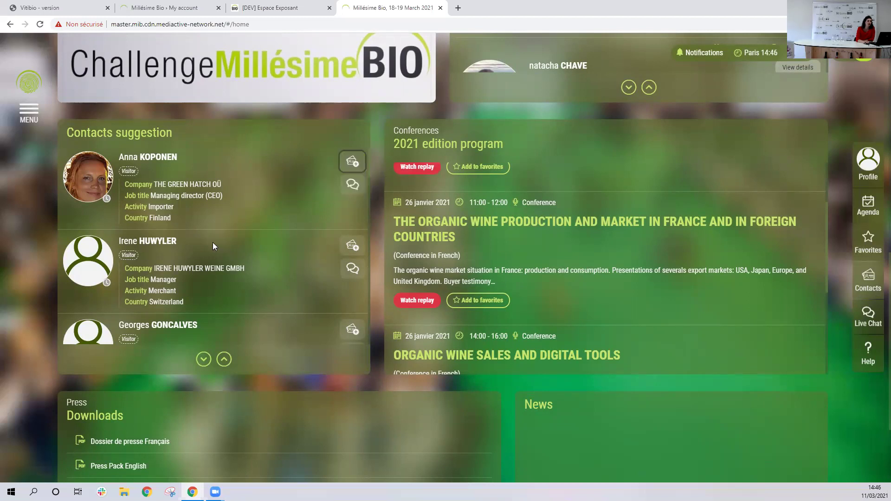
scroll(172, 316, down, 12)
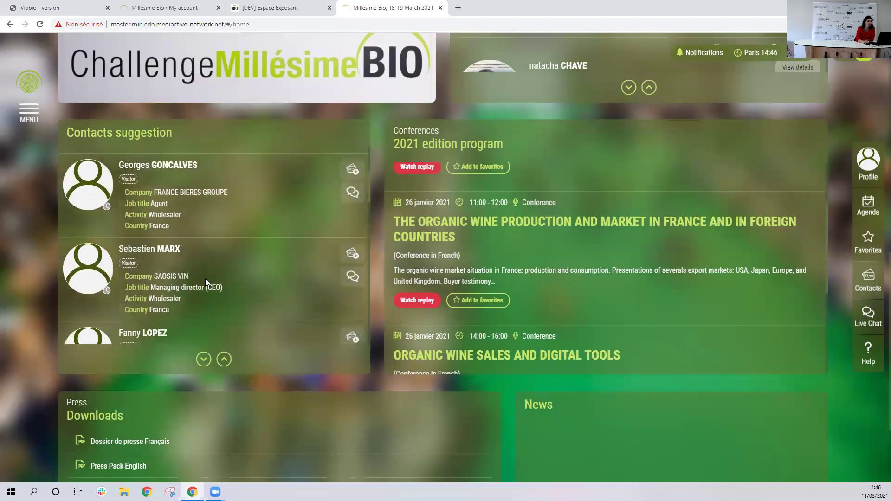
scroll(211, 282, up, 5)
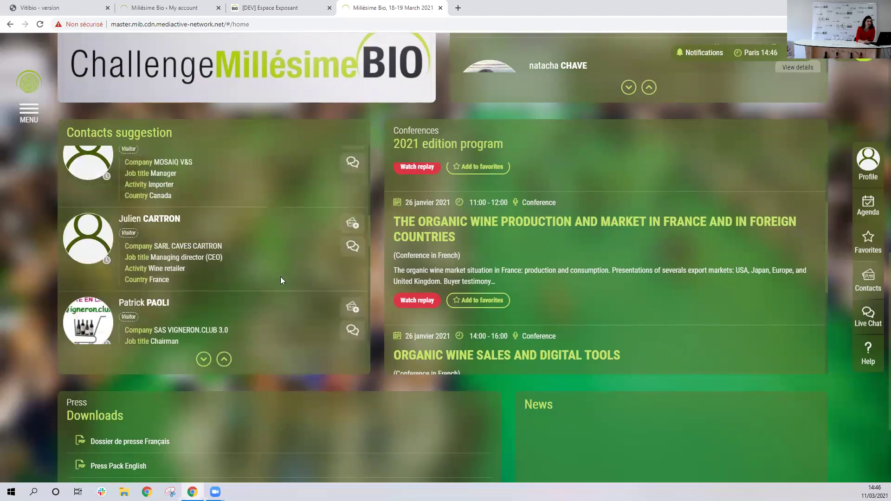
scroll(534, 195, up, 2)
scroll(507, 221, down, 6)
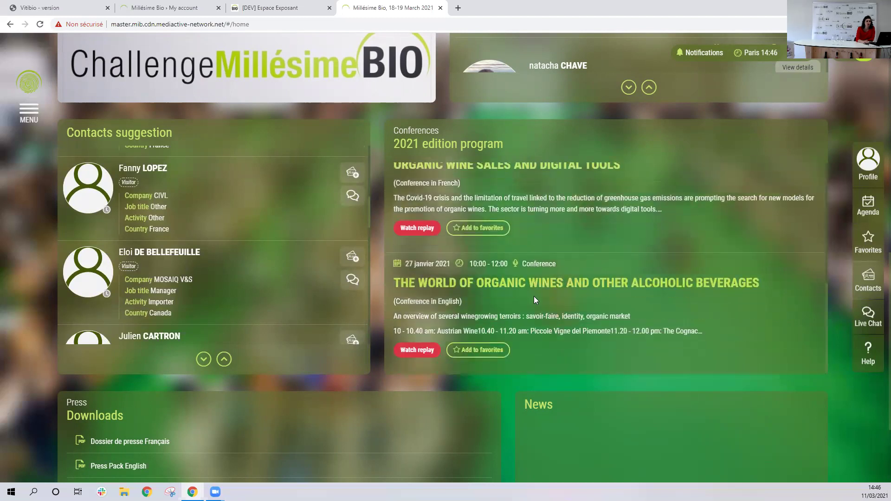
scroll(534, 299, down, 3)
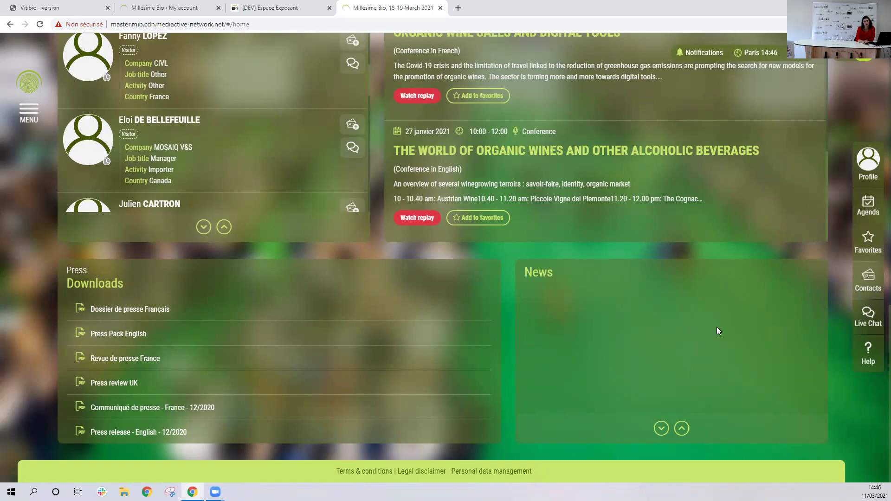
scroll(715, 319, up, 10)
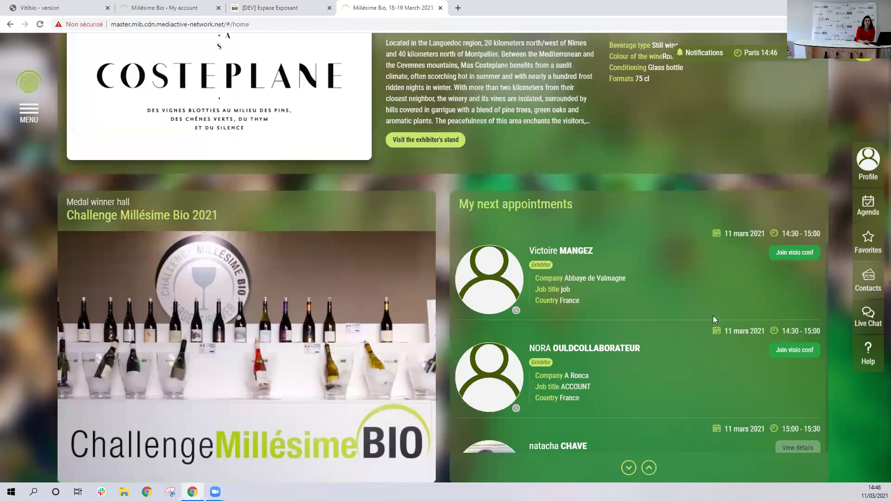
scroll(712, 315, up, 4)
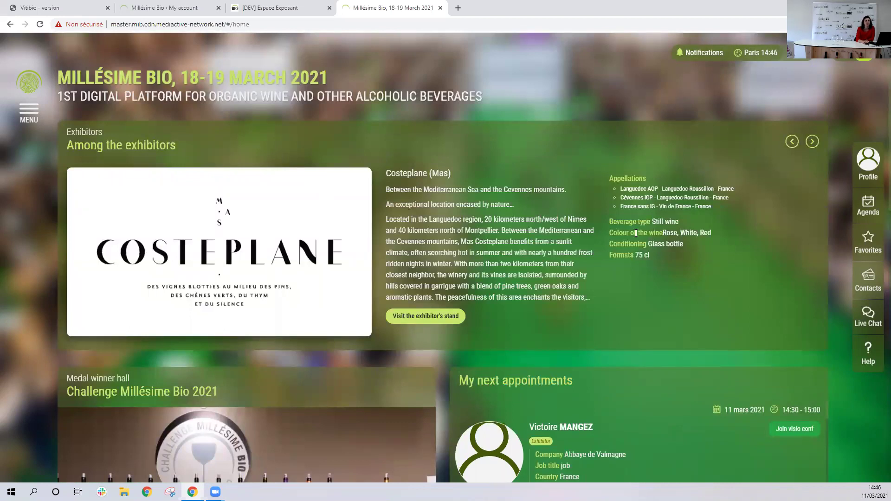
scroll(632, 349, down, 14)
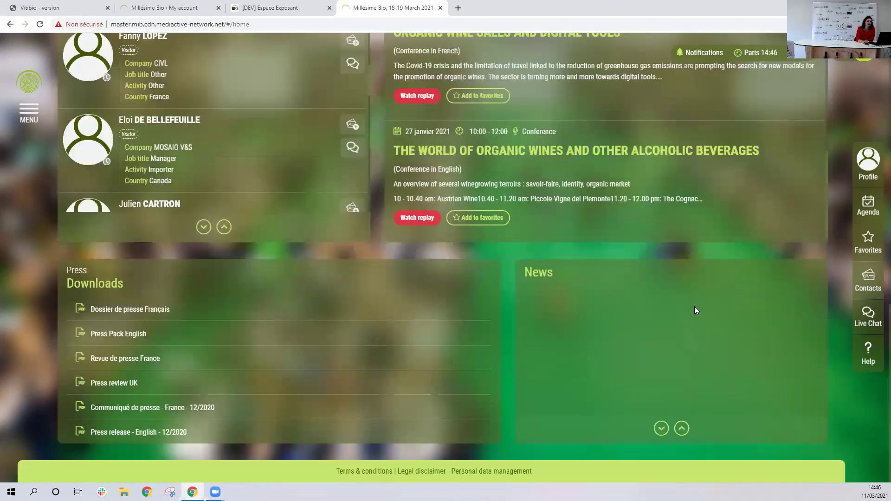
scroll(678, 291, up, 8)
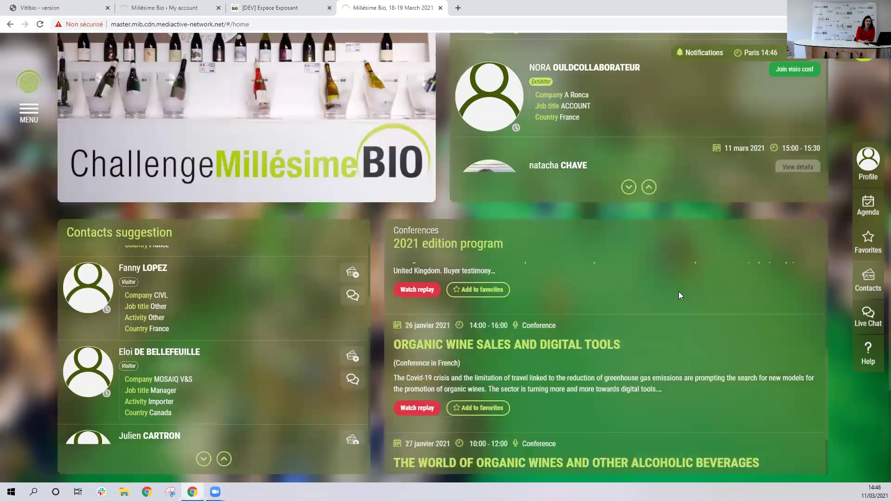
scroll(715, 250, up, 6)
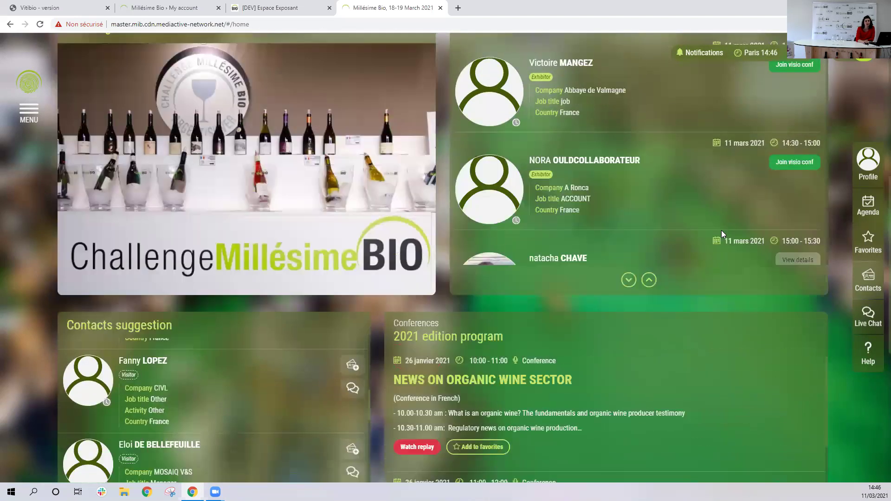
scroll(628, 186, up, 4)
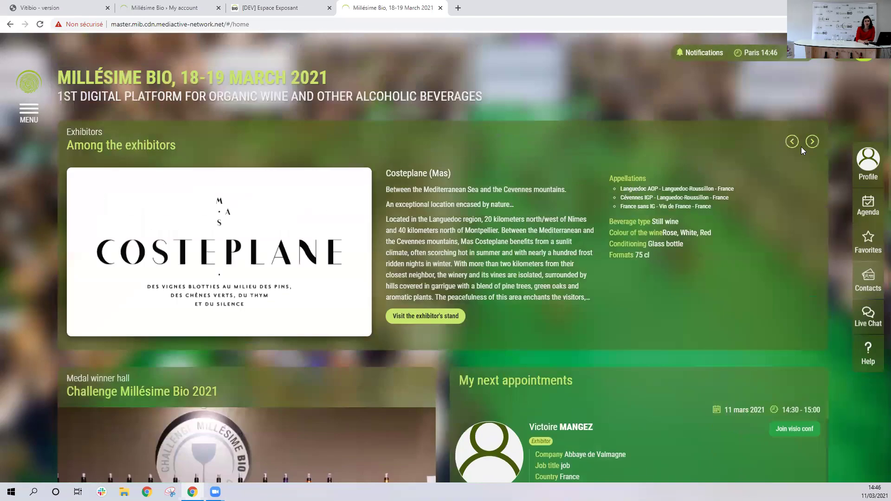
click(871, 164)
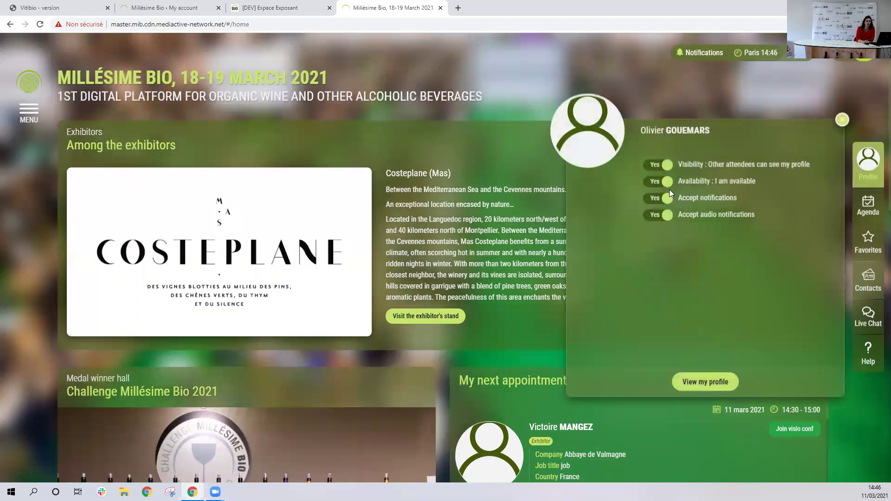
click(703, 165)
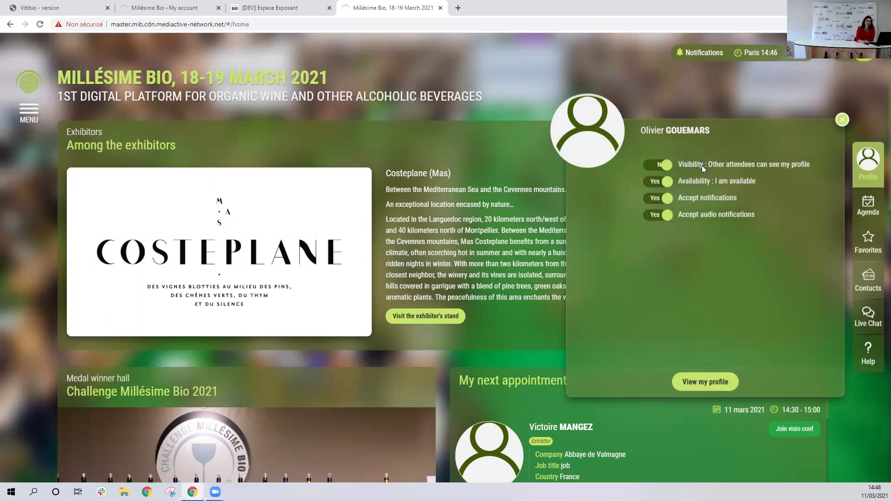
click(663, 167)
click(648, 182)
click(664, 181)
click(840, 121)
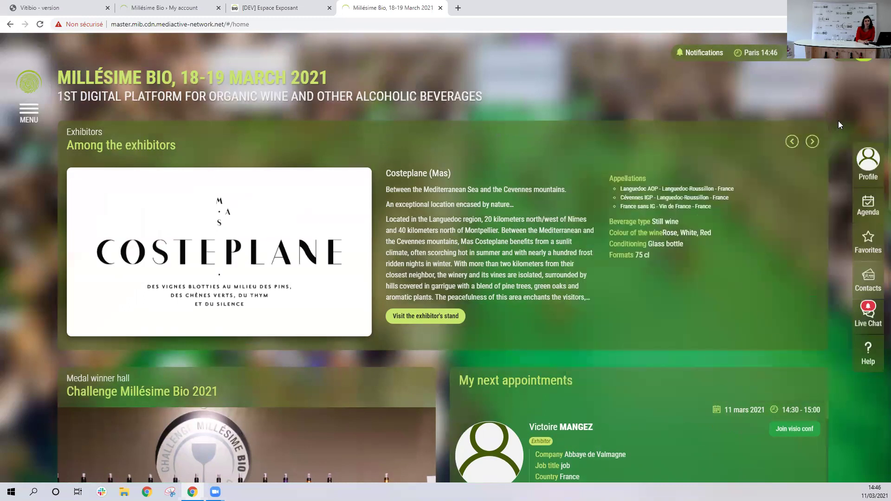
- Browse the meeting agenda in list, single-day and three-day views, then close it
click(864, 212)
click(589, 171)
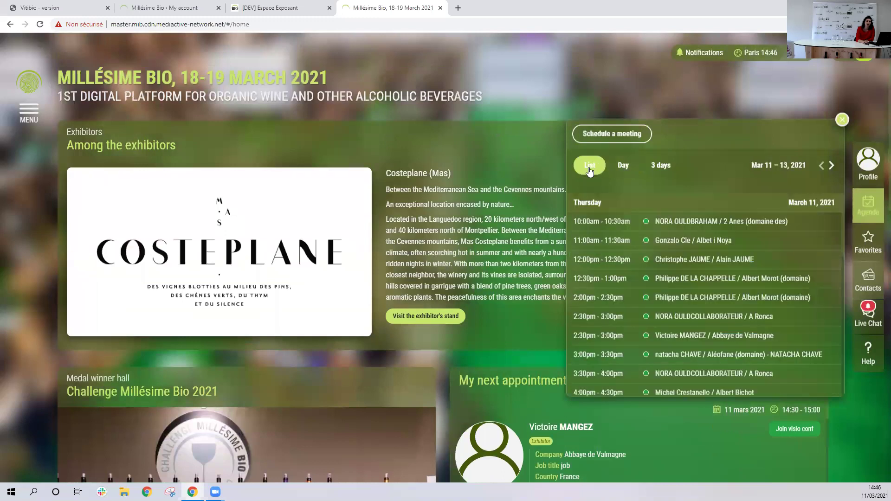
scroll(710, 300, down, 5)
scroll(709, 300, up, 4)
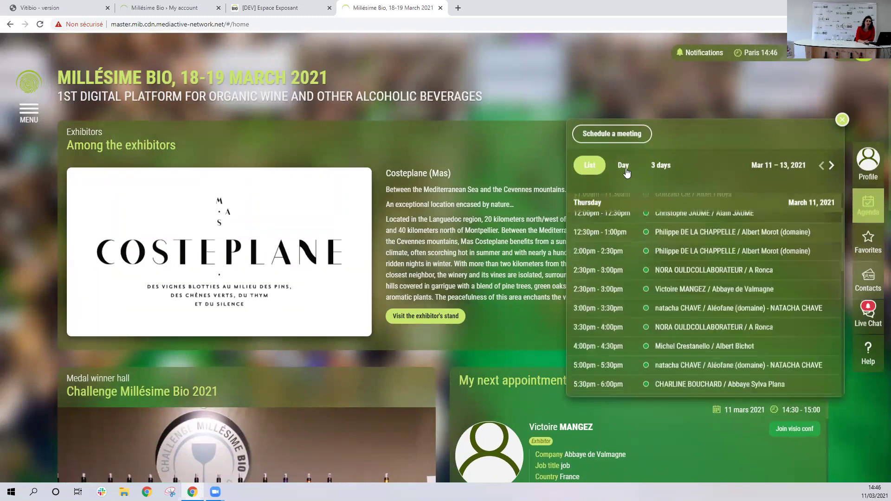
click(623, 166)
click(661, 165)
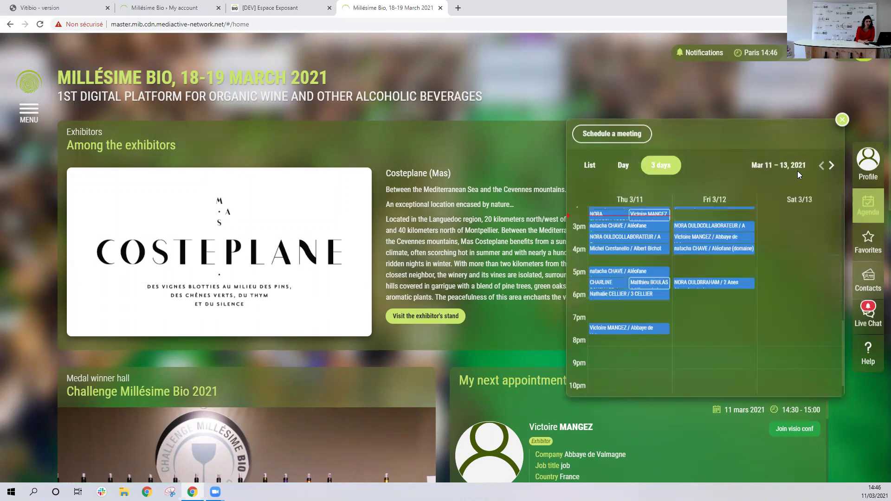
click(842, 120)
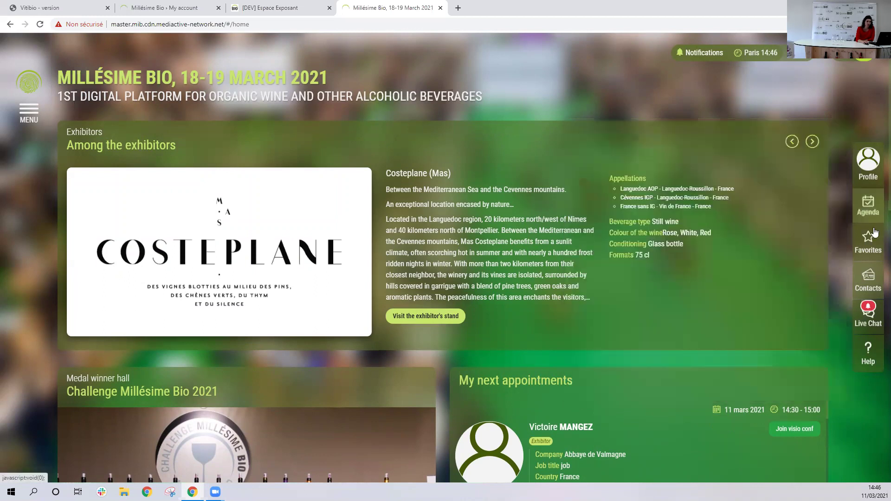
- Check the favorite exhibitors list, then scroll through My Contacts and close it
click(867, 237)
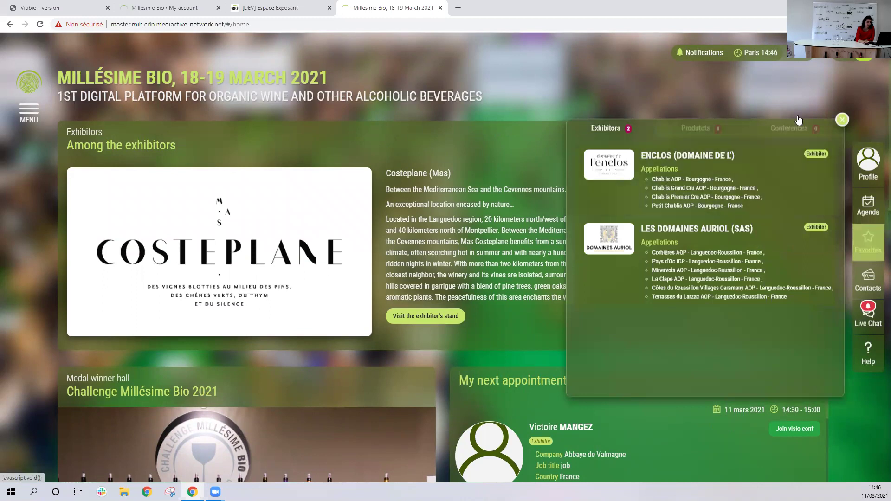
click(842, 119)
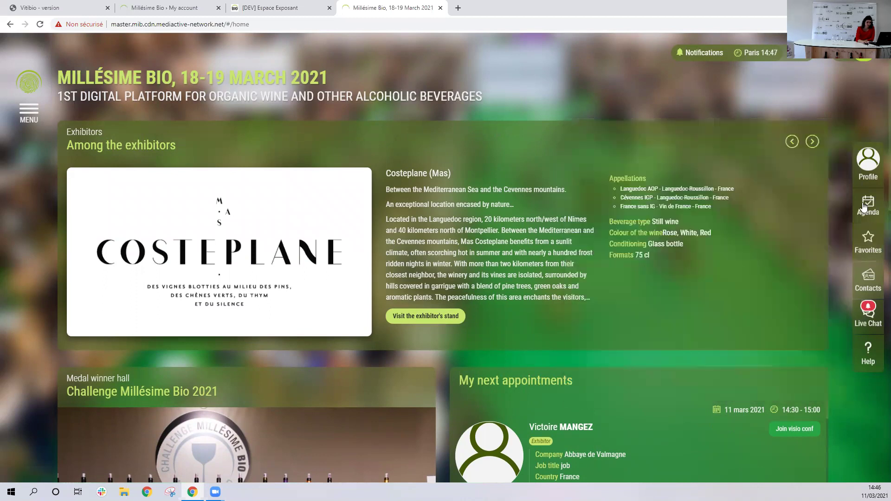
click(869, 282)
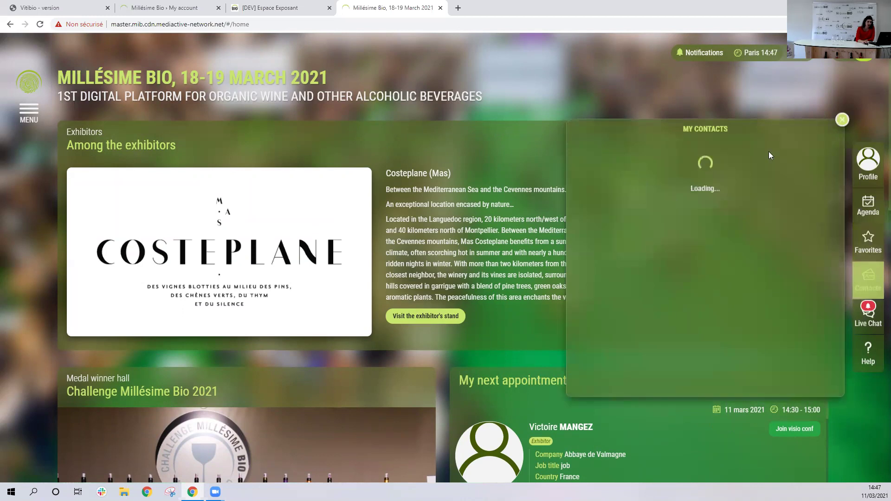
scroll(682, 203, down, 2)
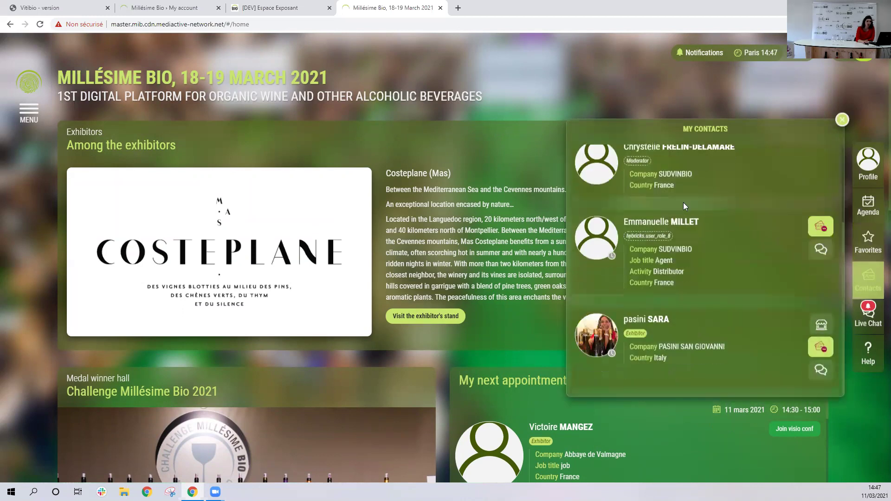
scroll(698, 246, up, 3)
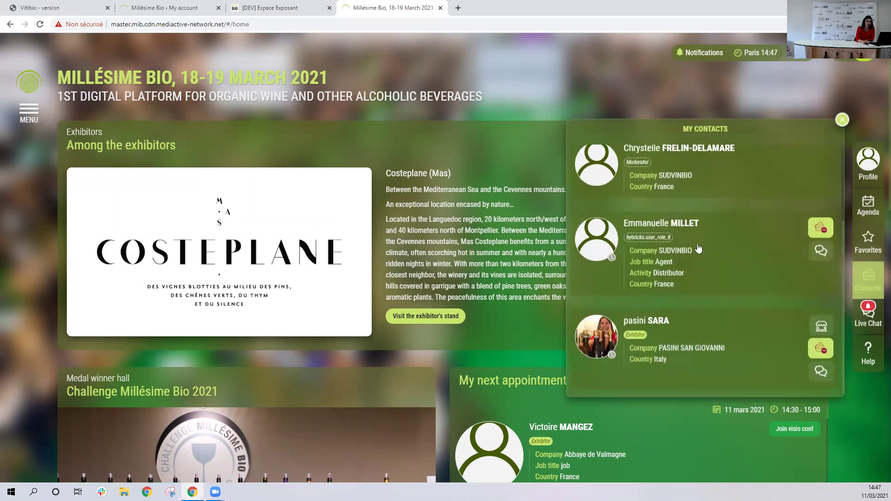
click(842, 120)
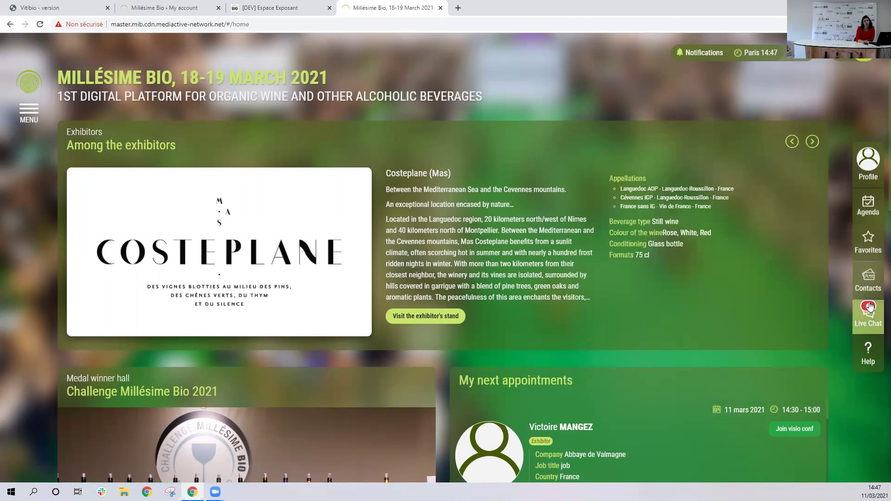
- Open the live chat contacts list and start the conversation with the SUDVINBIO moderator
click(867, 326)
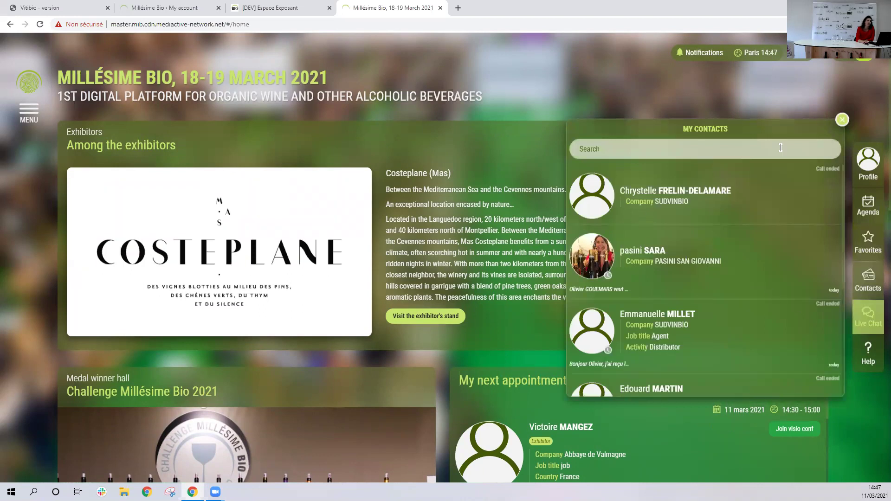
click(840, 121)
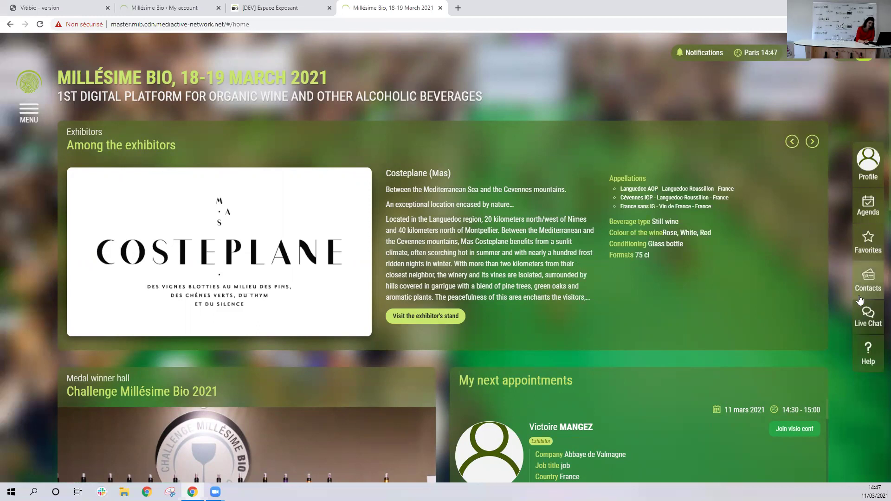
click(862, 324)
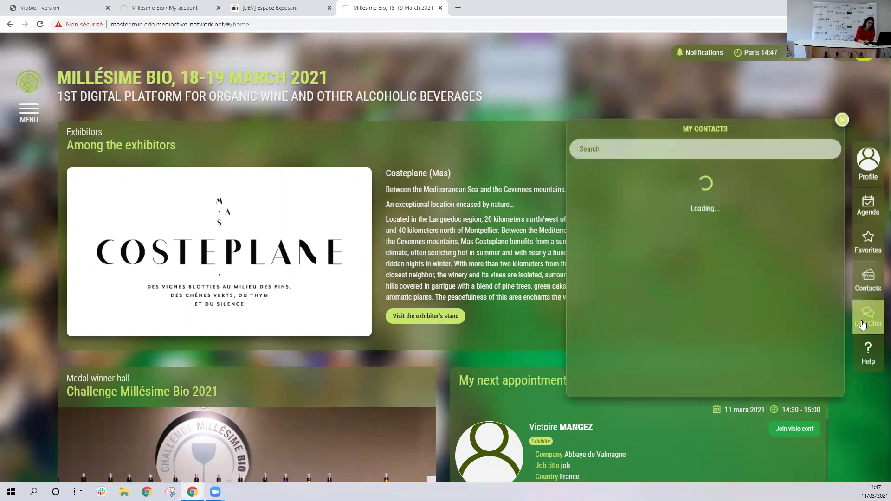
click(842, 120)
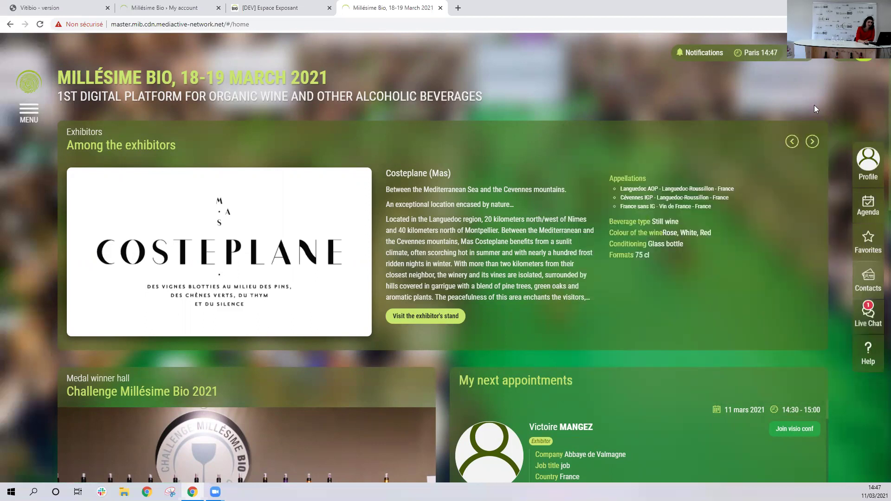
click(861, 326)
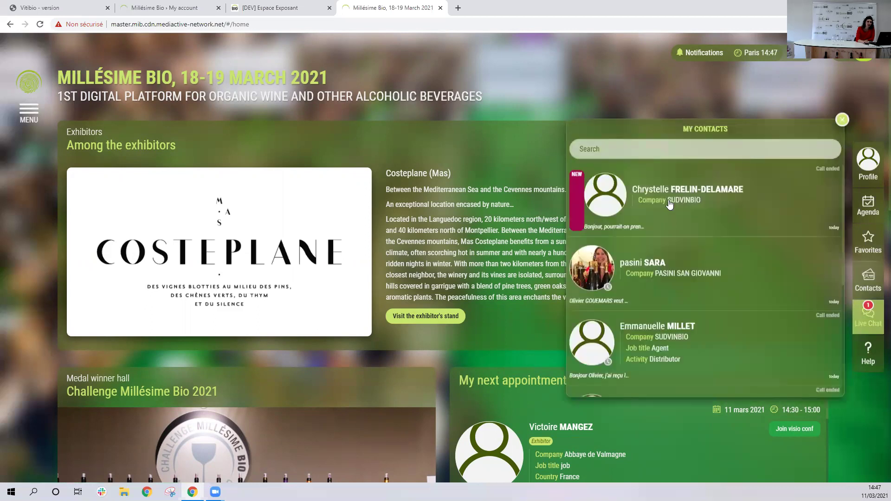
click(669, 203)
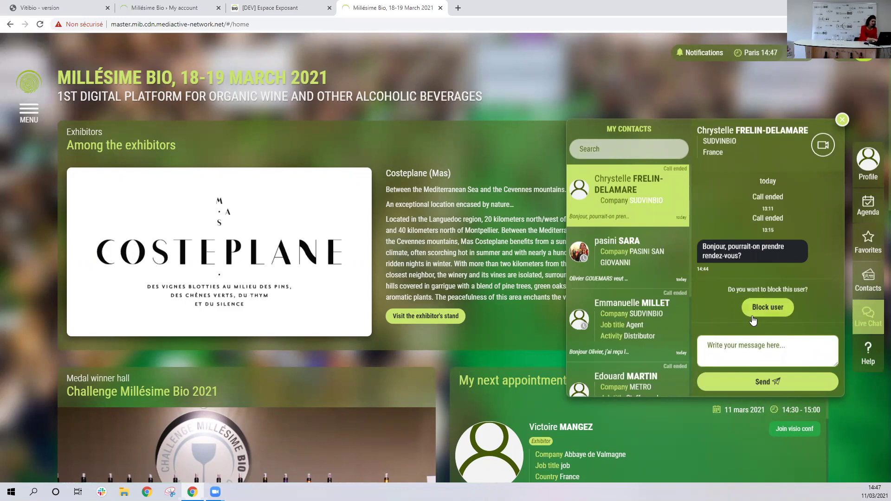
- Send the chat message 'Let's start a visio' to the SUDVINBIO contact
text(Let's start )
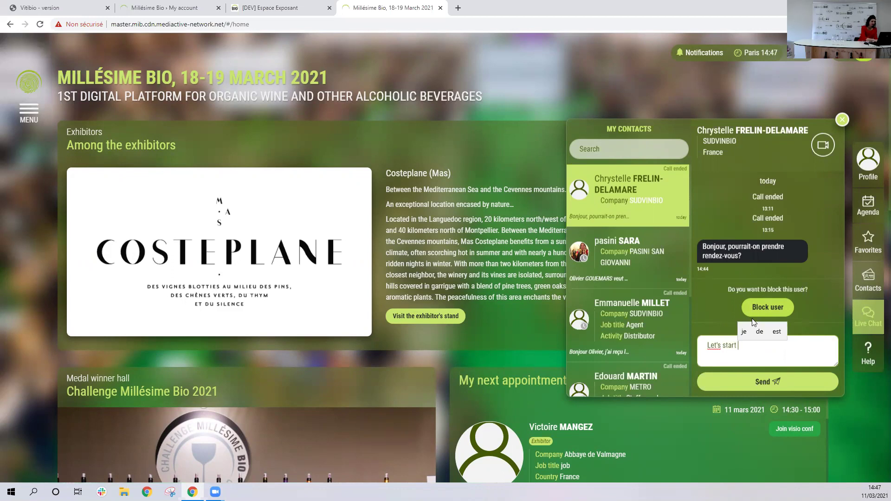
text(a visio)
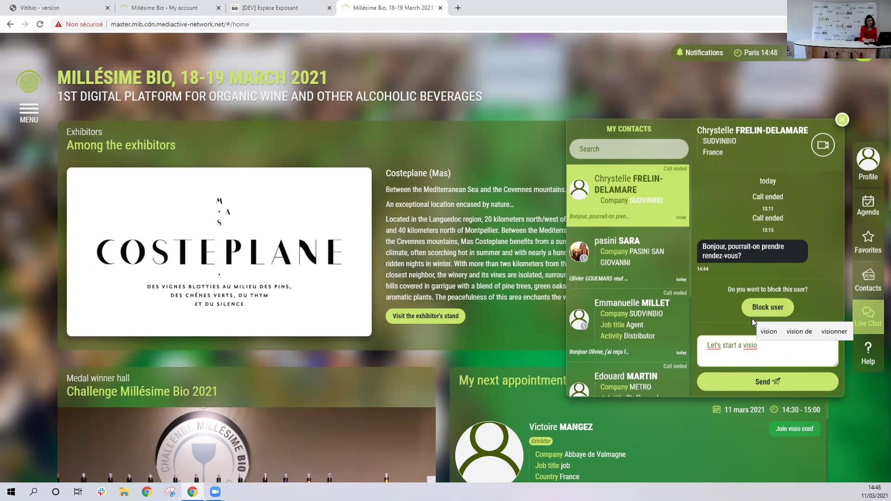
click(787, 385)
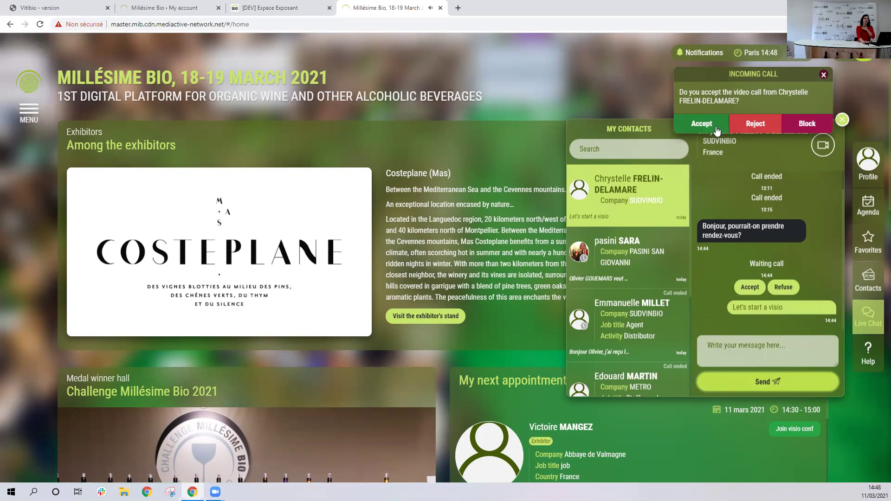
- Accept the SUDVINBIO contact's video call, allow camera and microphone, then close the call window
click(717, 130)
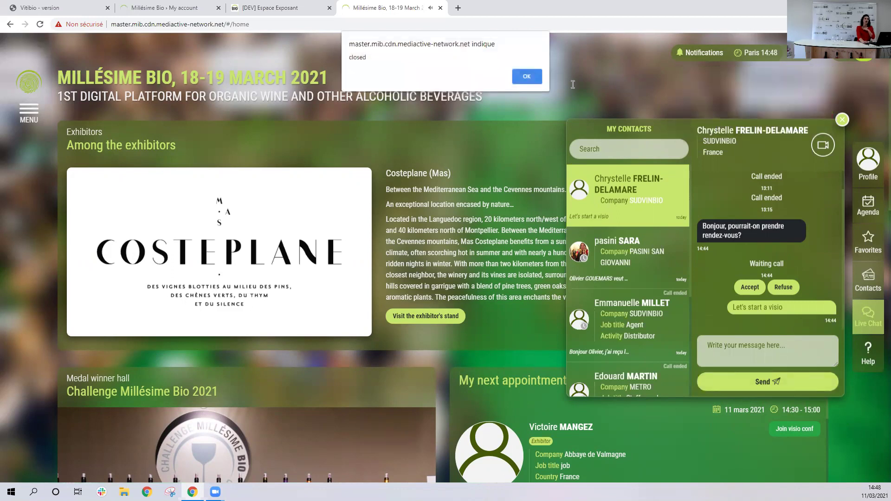
click(529, 78)
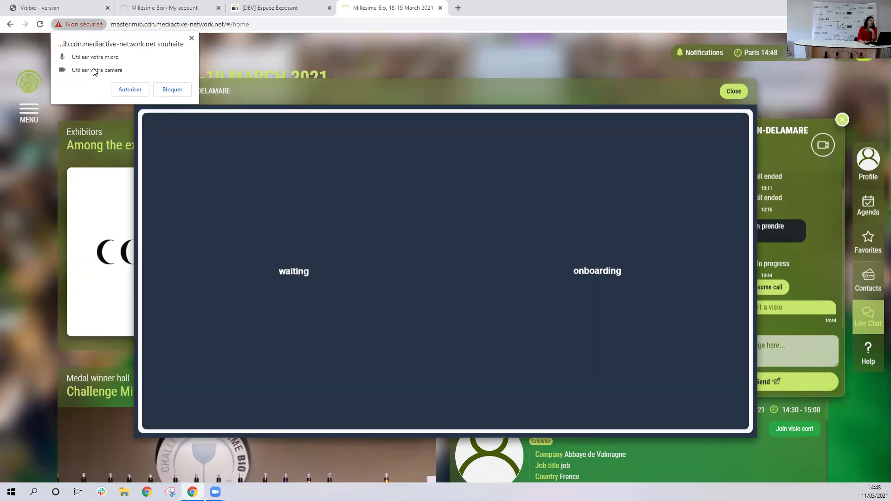
click(124, 91)
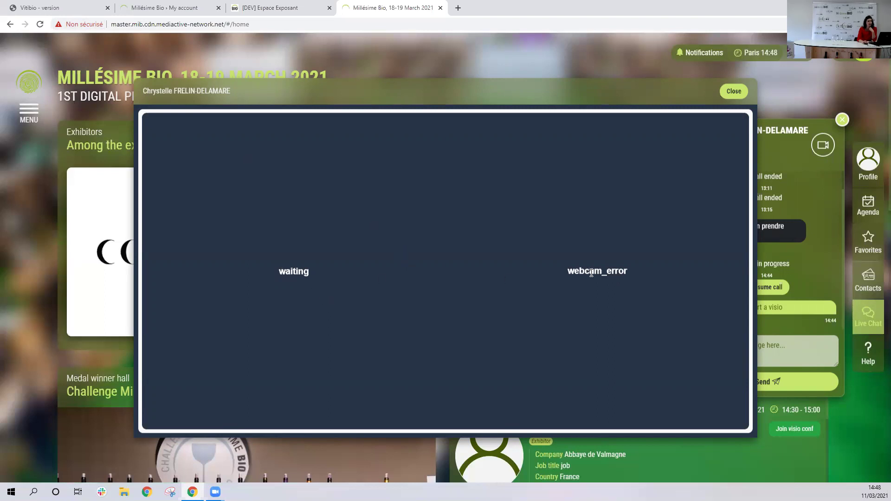
click(735, 91)
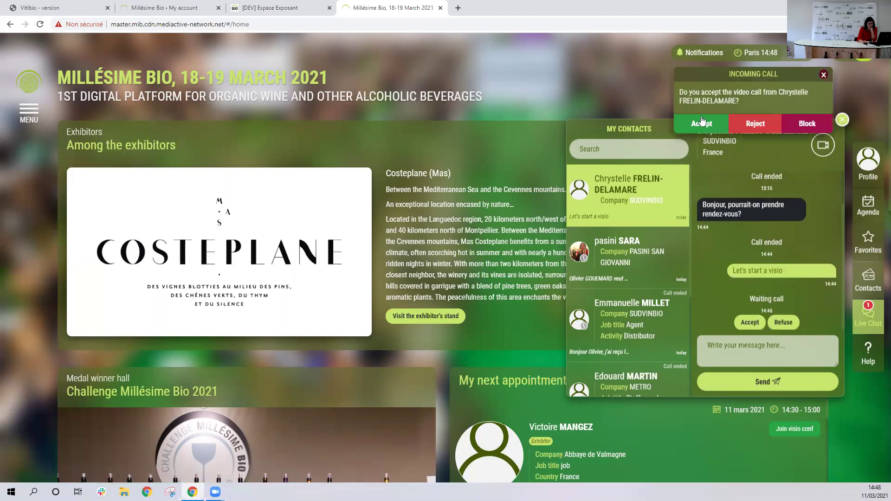
- Accept and end the second video call, close the chat panel and open the site menu
click(701, 122)
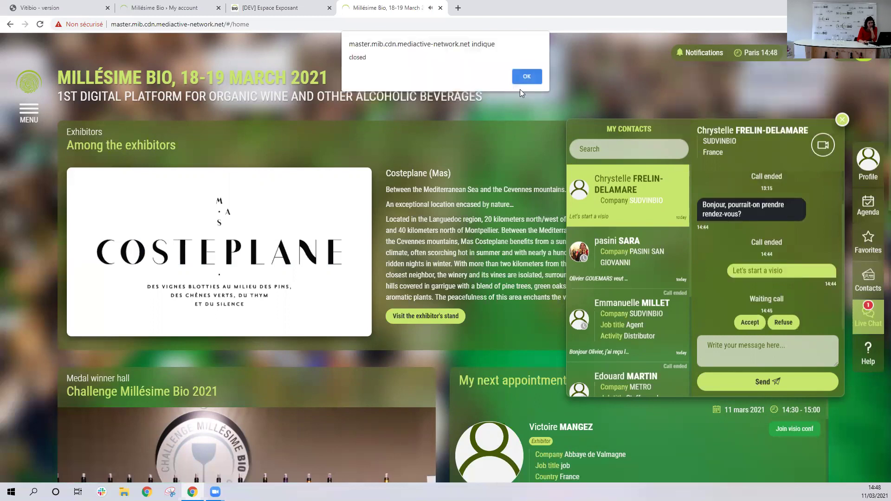
click(525, 78)
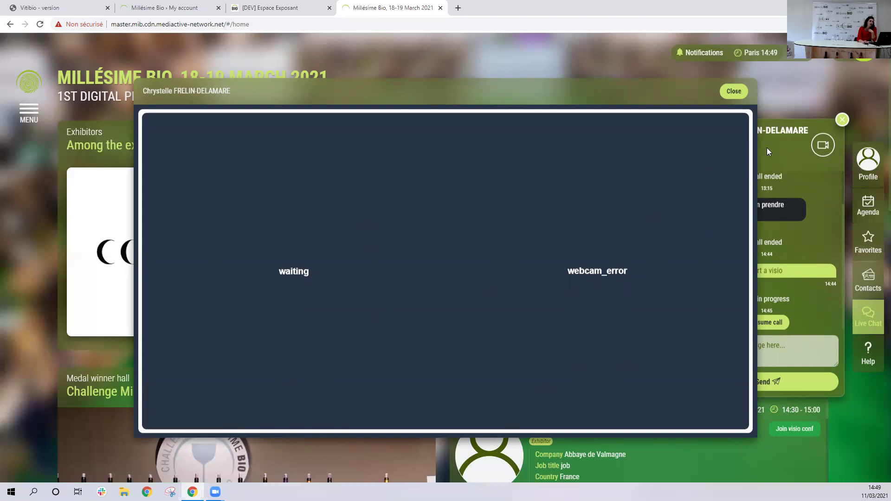
click(732, 90)
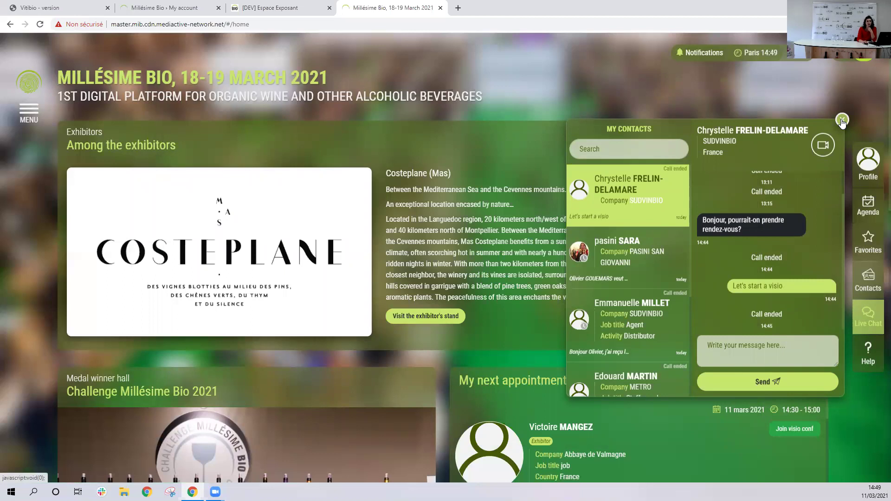
click(842, 120)
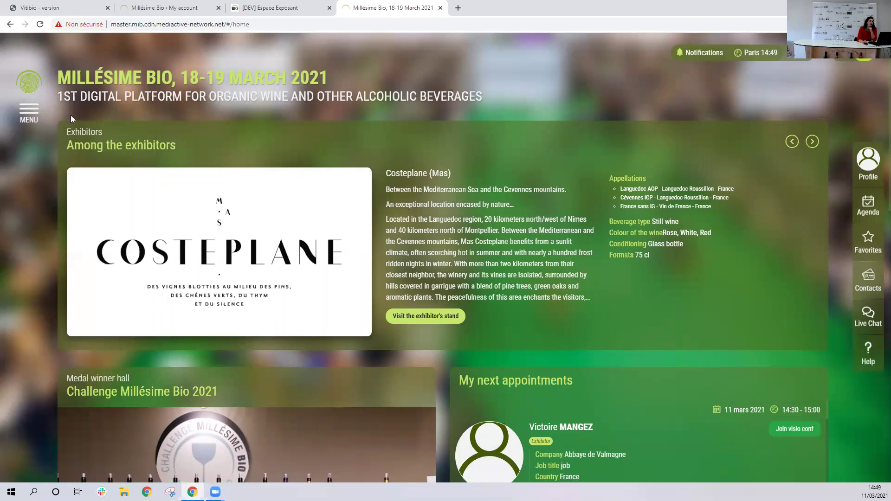
click(29, 113)
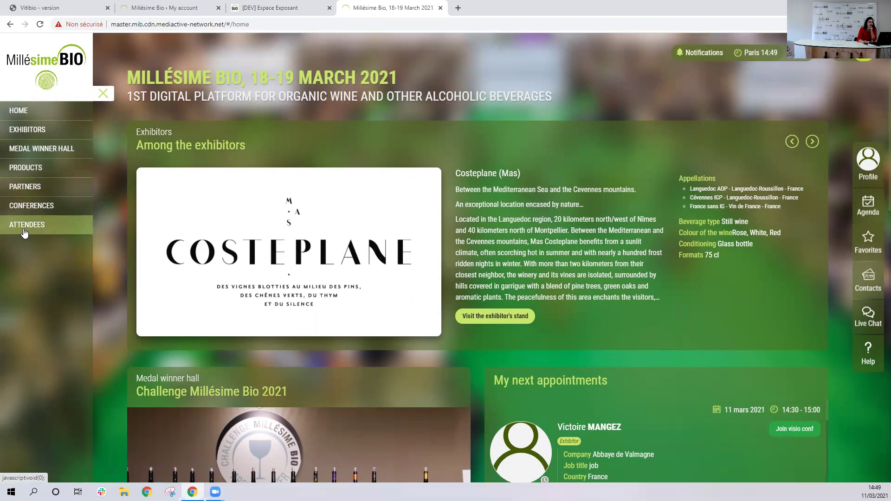
- Search the exhibitors for 'fabre' and open the Famille Fabre et ALARYK stand
click(34, 133)
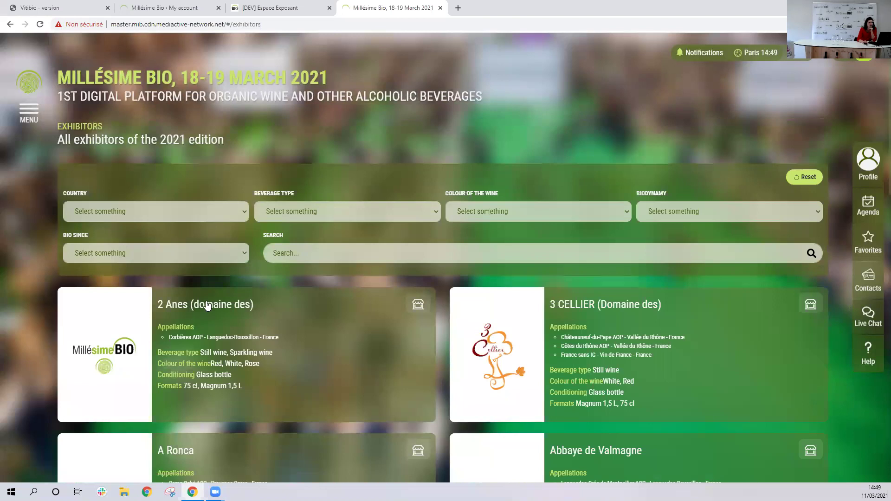
click(552, 254)
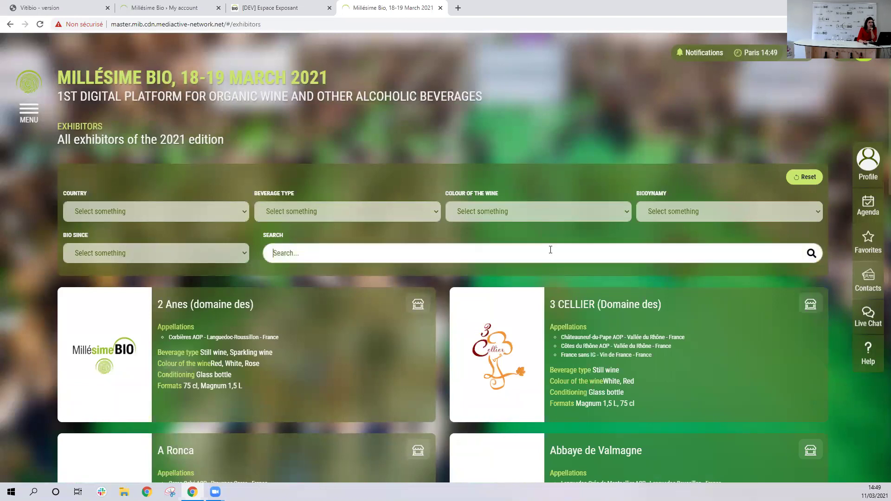
text(fabre)
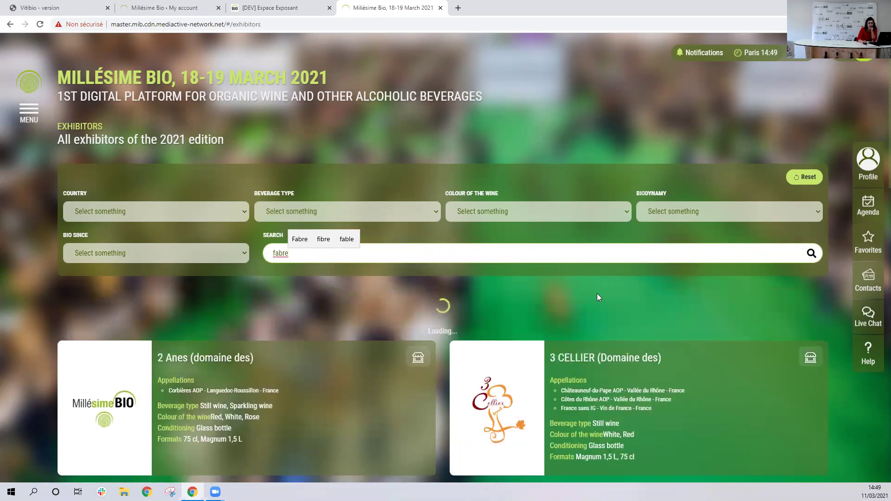
click(808, 305)
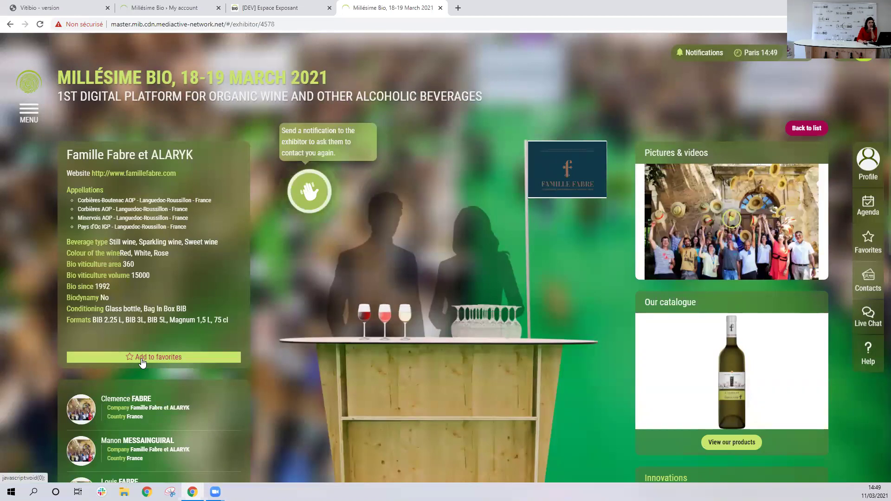
- Add Famille Fabre et ALARYK to favorites and check both the Exhibitors and Products favorites lists
click(146, 363)
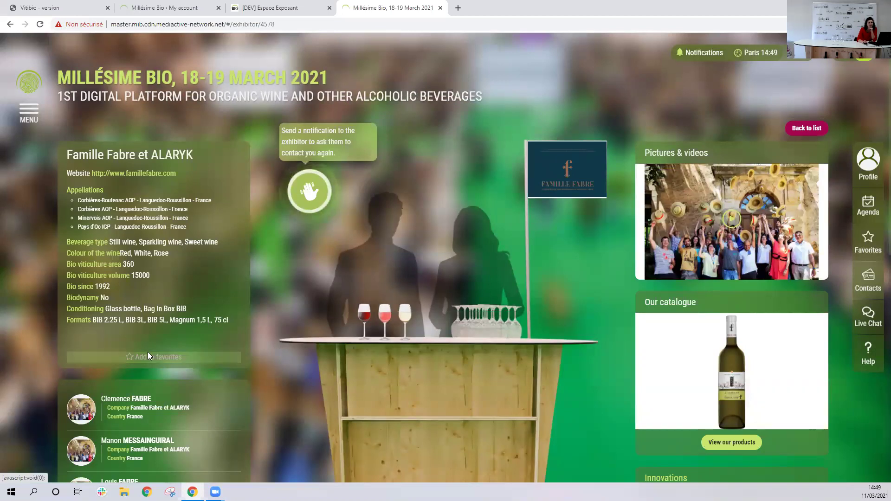
click(872, 248)
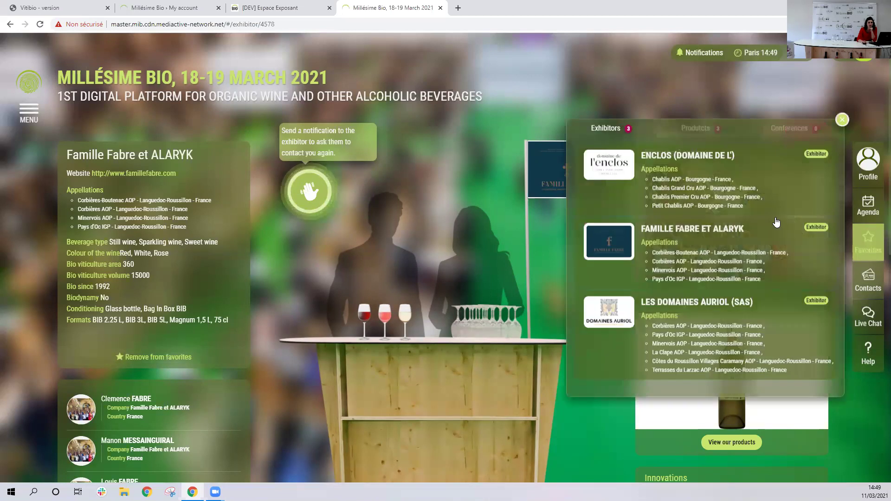
click(713, 132)
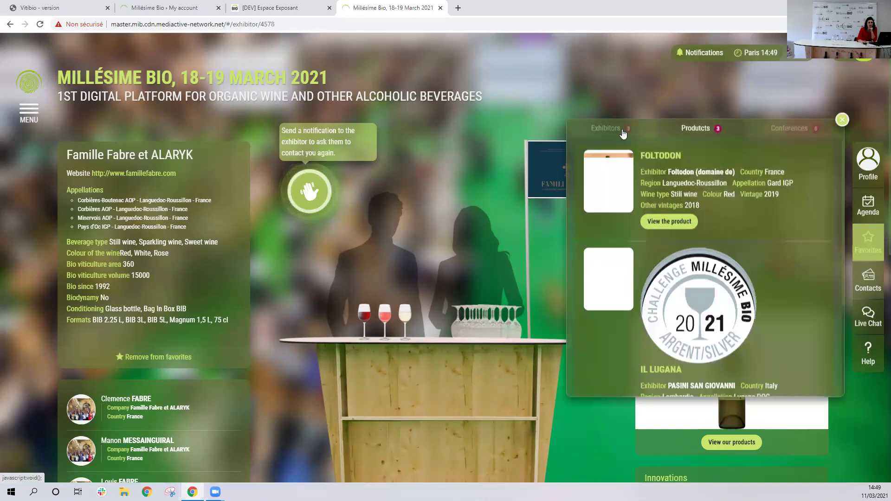
click(622, 132)
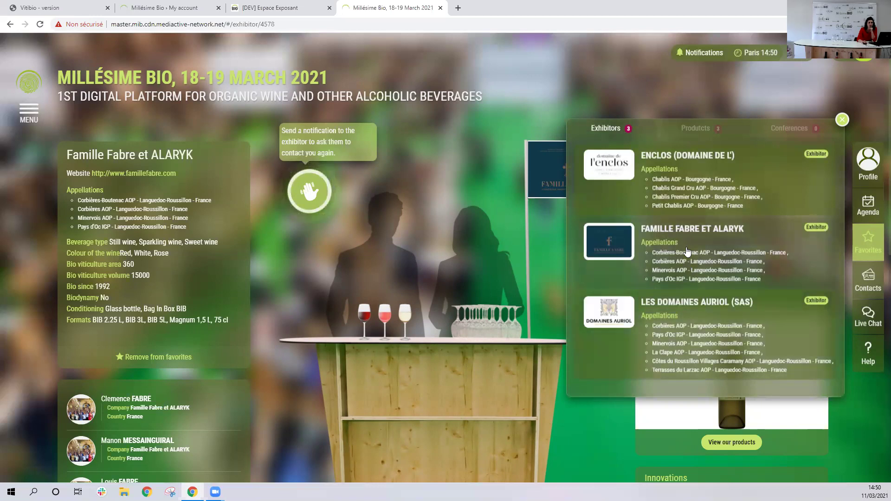
- Remove Famille Fabre et ALARYK from favorites, then bring up the site's main menu
click(842, 120)
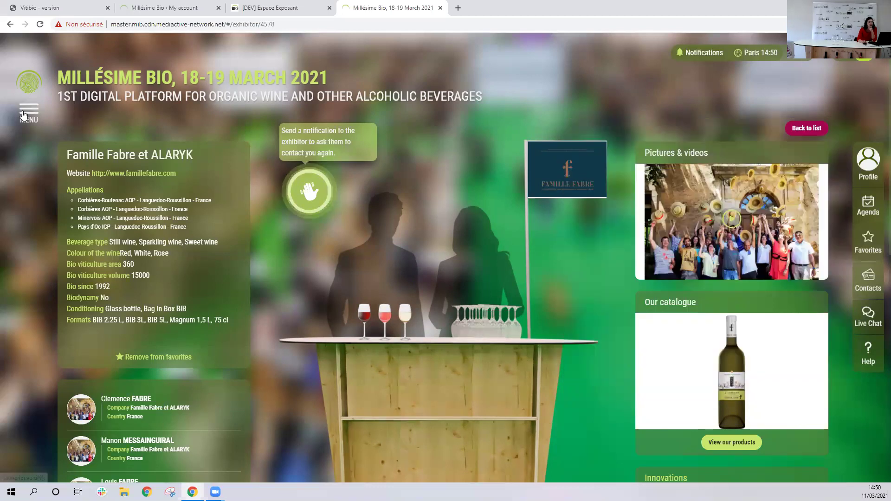
click(166, 365)
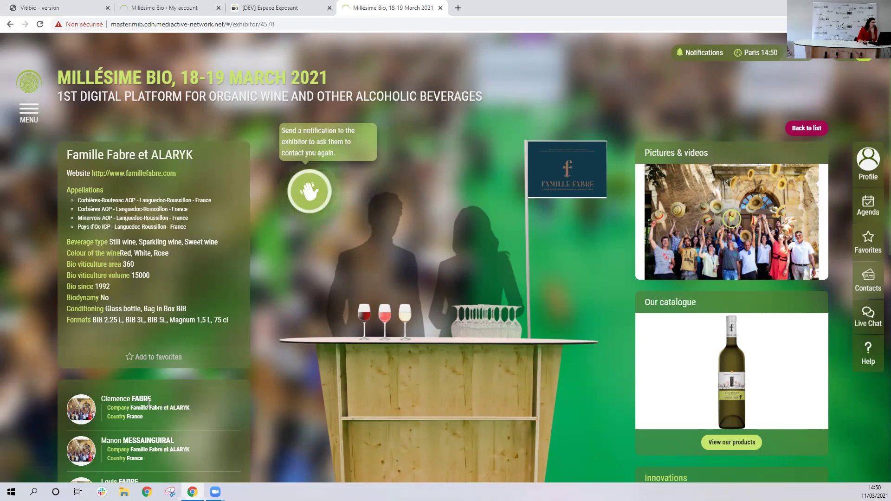
scroll(148, 402, down, 2)
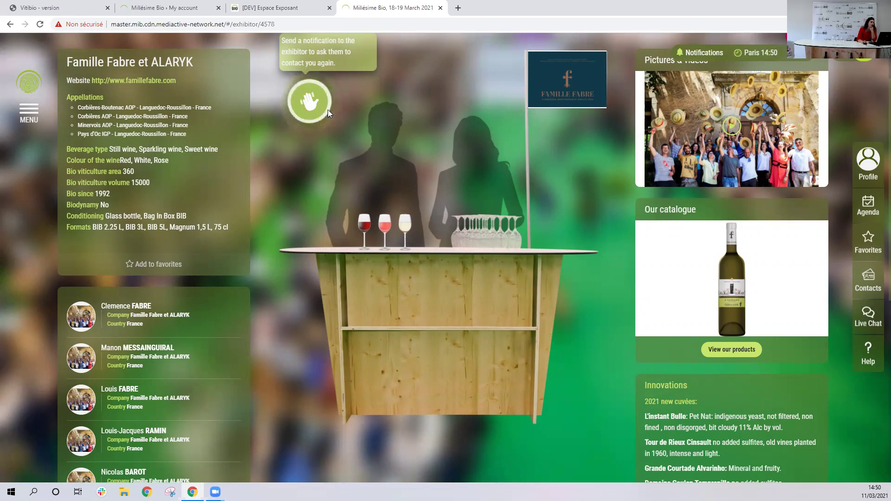
scroll(324, 116, up, 2)
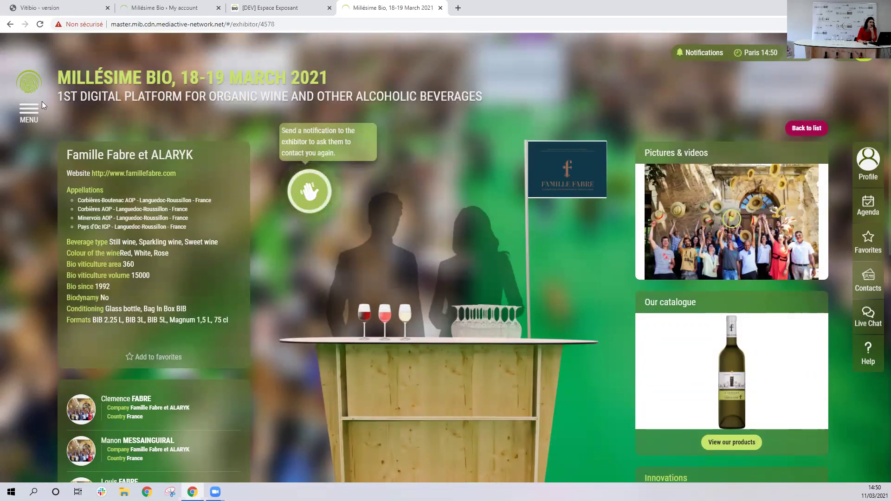
click(21, 109)
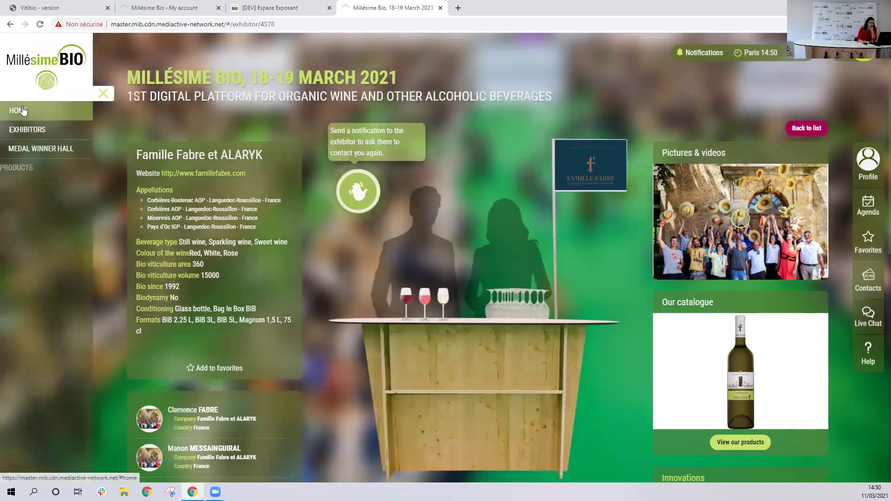
- Browse the Medal Winner Hall and open the 2021 Gold medal Grande Courtade L'Instant Rosé
click(45, 147)
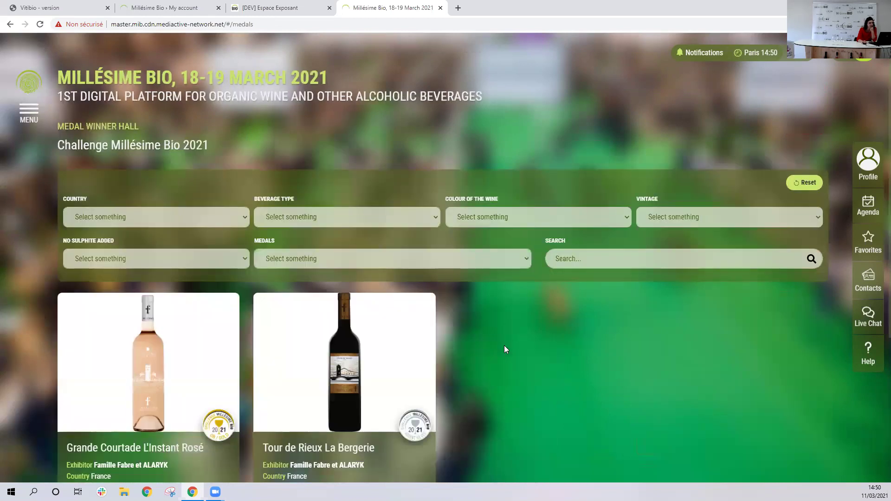
scroll(504, 348, down, 3)
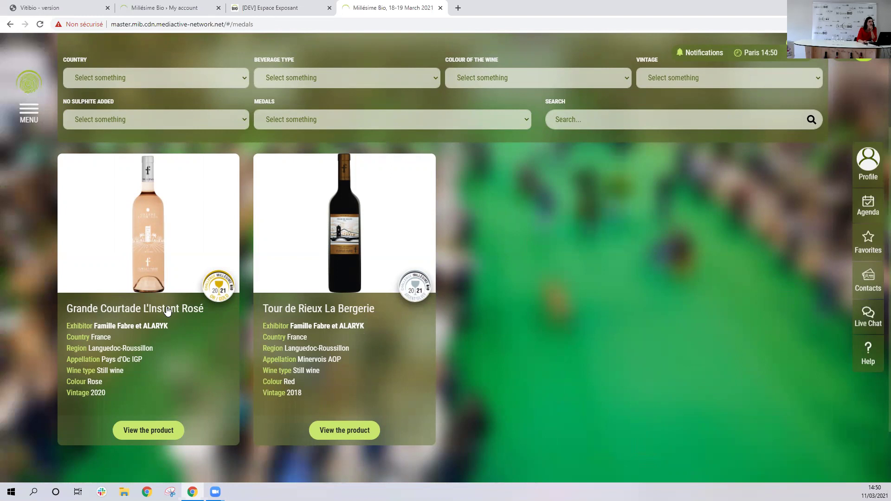
click(142, 253)
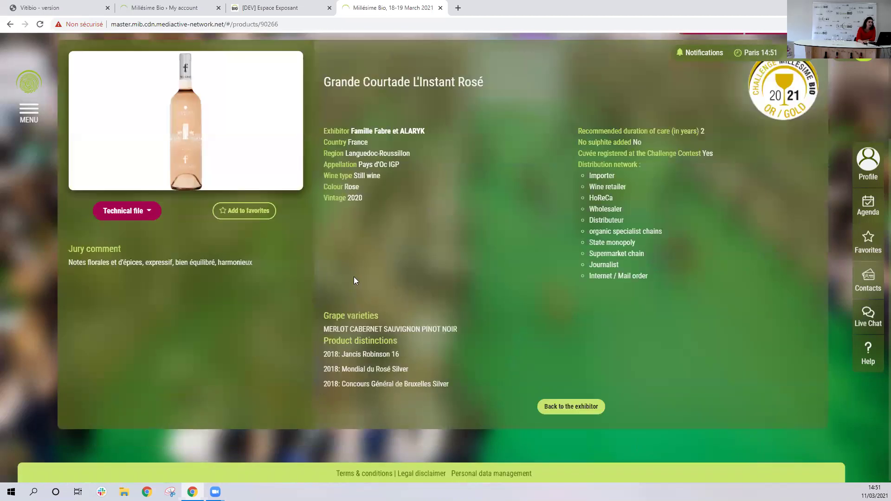
- Add Grande Courtade L'Instant Rosé to favorites and confirm it appears under favorite Products
click(245, 214)
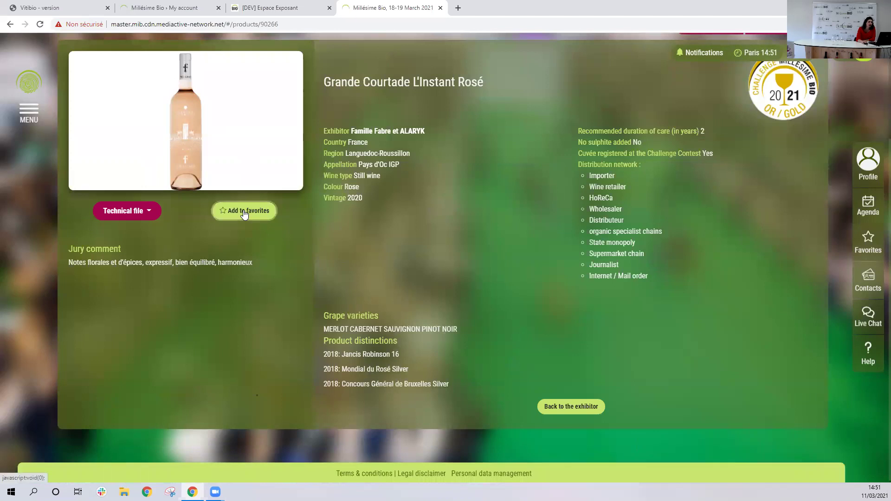
click(864, 237)
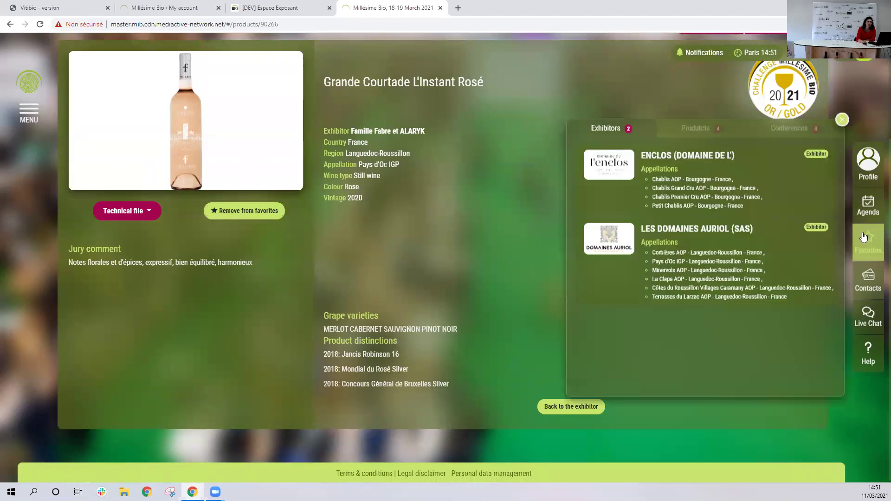
click(711, 130)
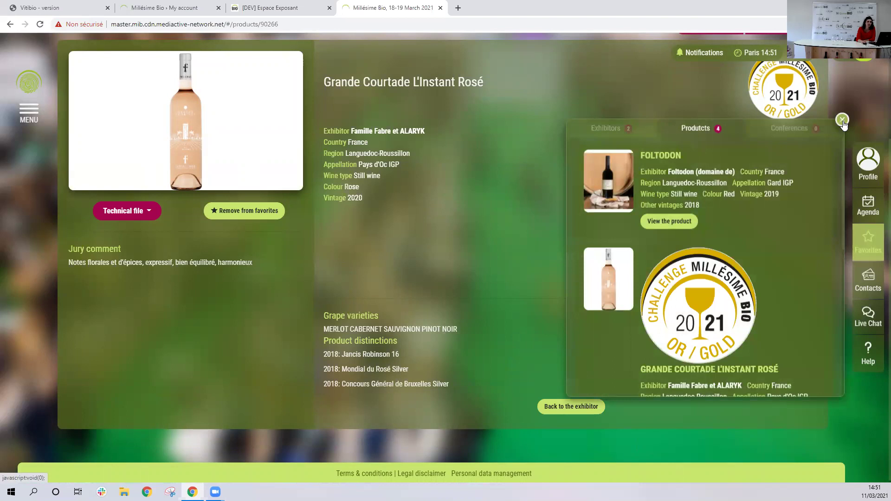
click(842, 120)
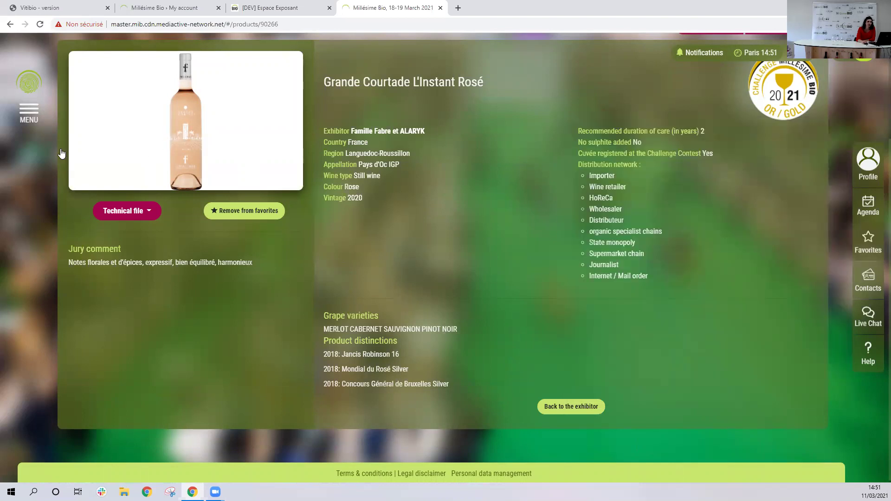
- Return to the Famille Fabre et ALARYK stand and bring up the site menu
scroll(207, 374, up, 3)
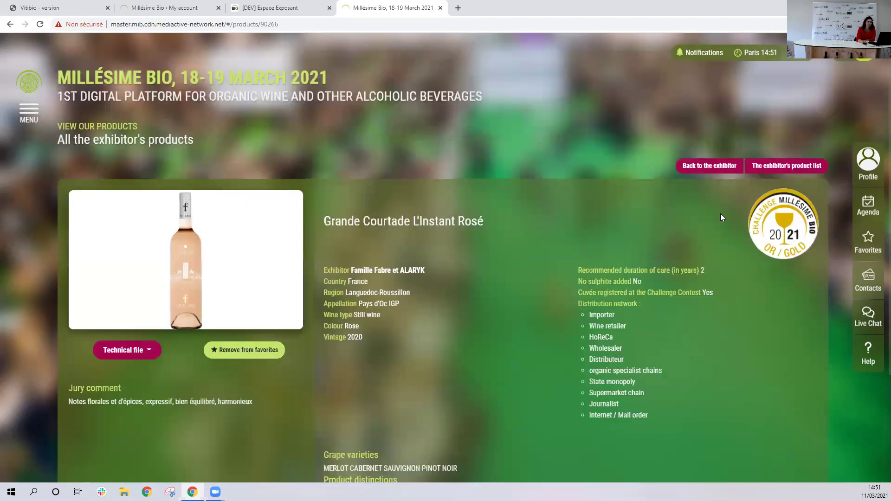
click(726, 165)
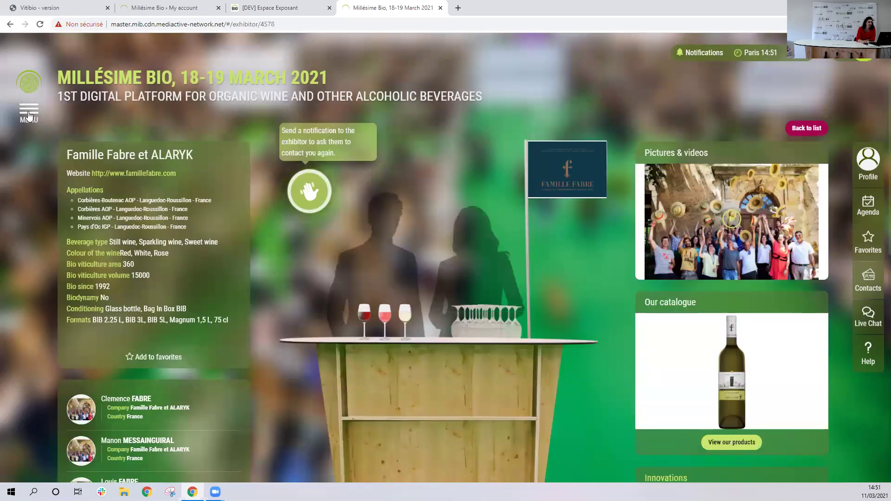
click(29, 111)
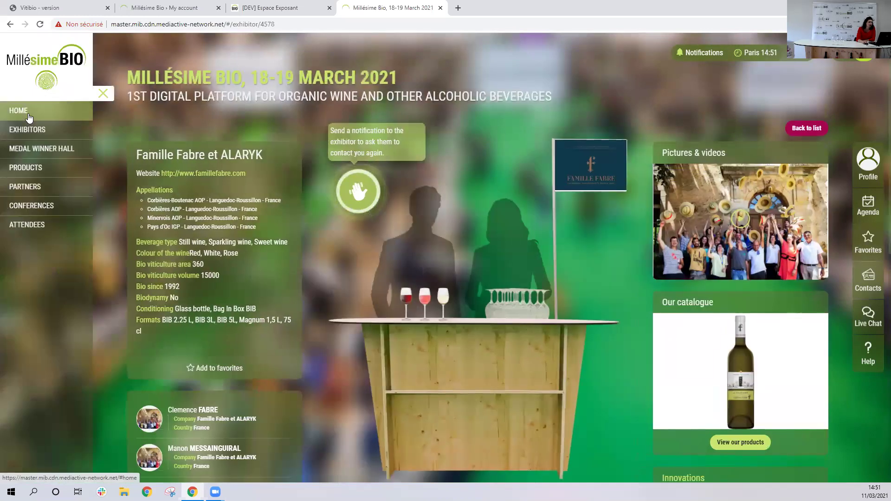
- On the Attendees page, filter by Country France and Activity GMS bio
click(31, 226)
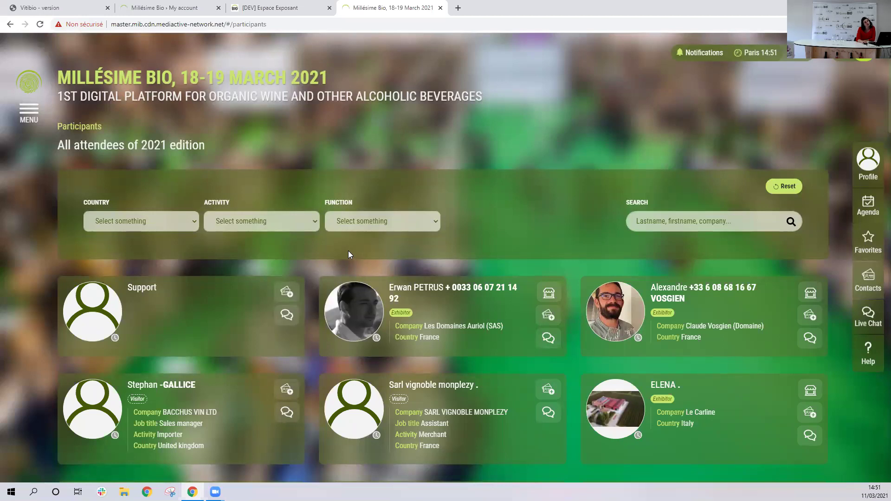
click(181, 223)
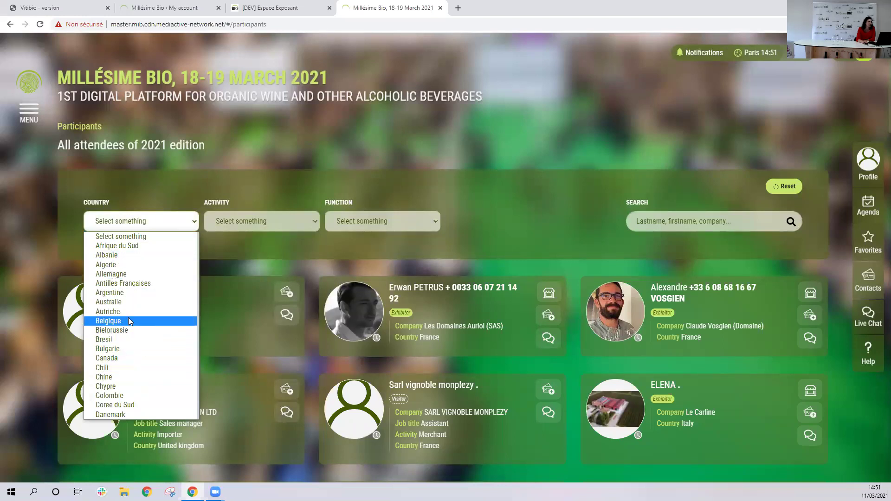
scroll(129, 362, down, 8)
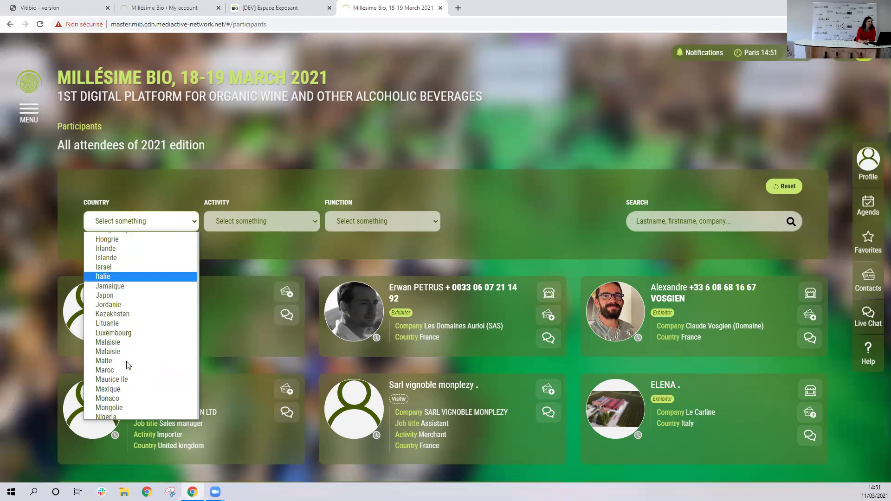
scroll(127, 338, up, 2)
click(113, 285)
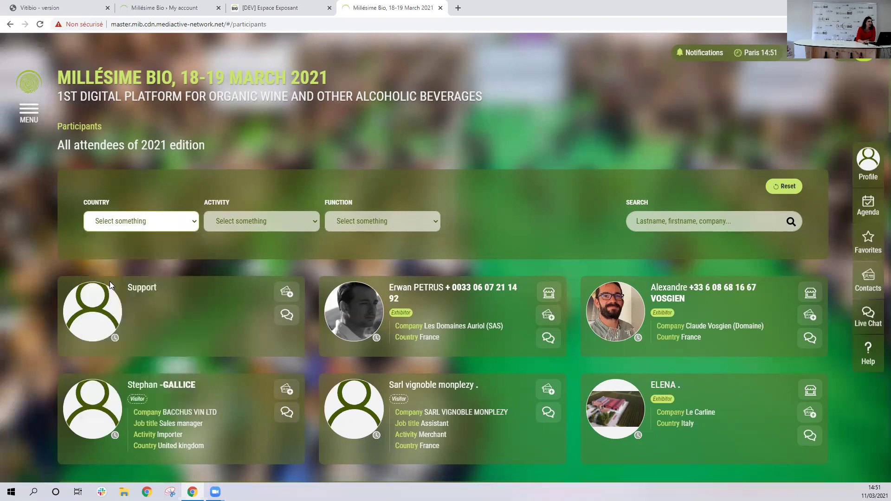
click(240, 222)
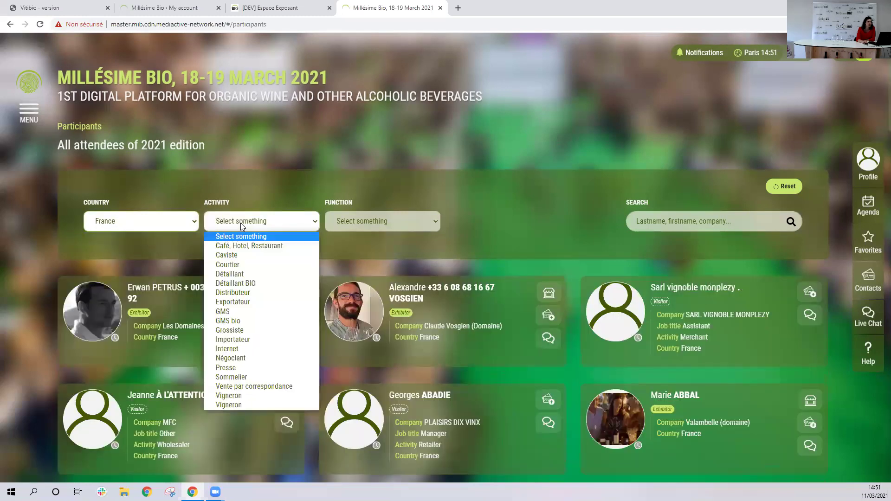
click(251, 322)
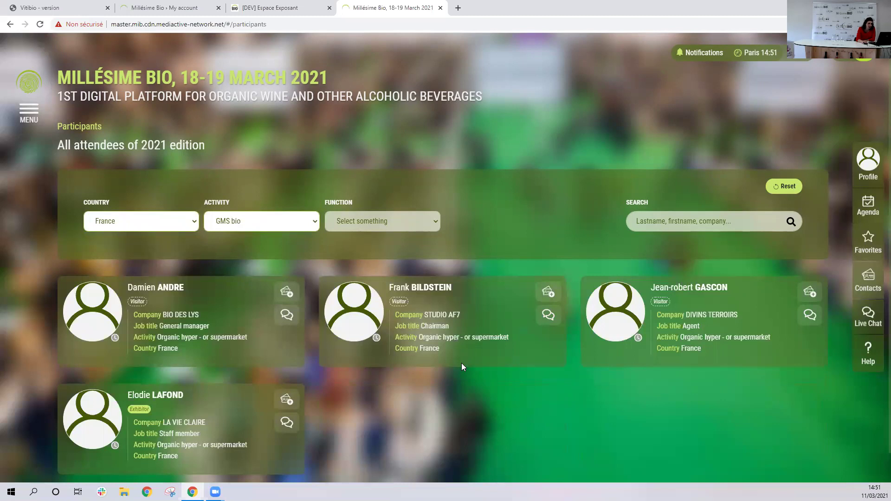
- Leave Function unset, run the search, reset all filters, and return to the home page
scroll(461, 363, down, 1)
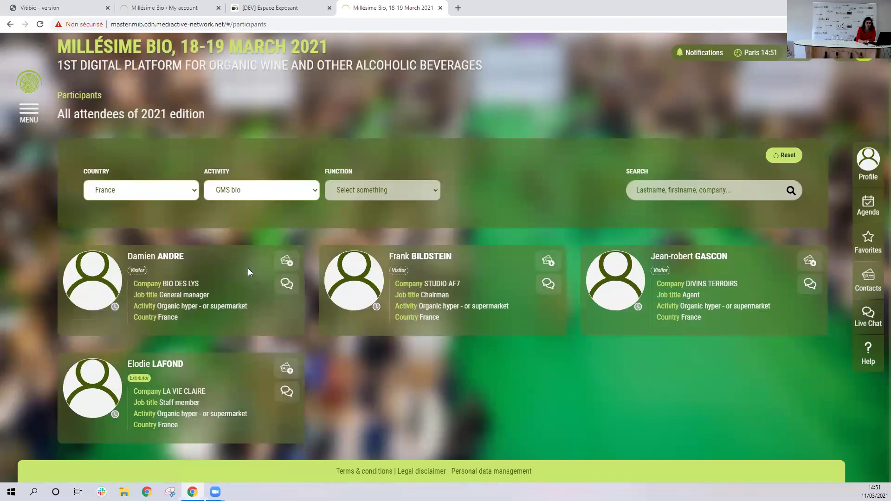
click(347, 193)
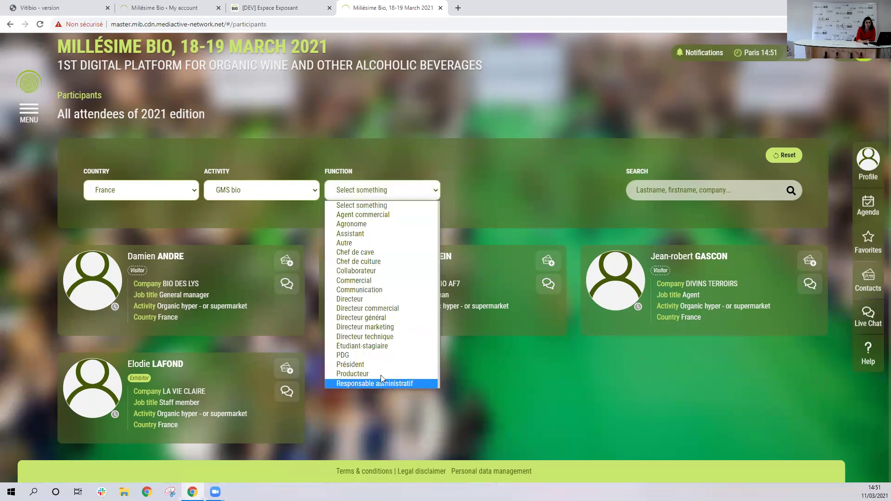
click(358, 191)
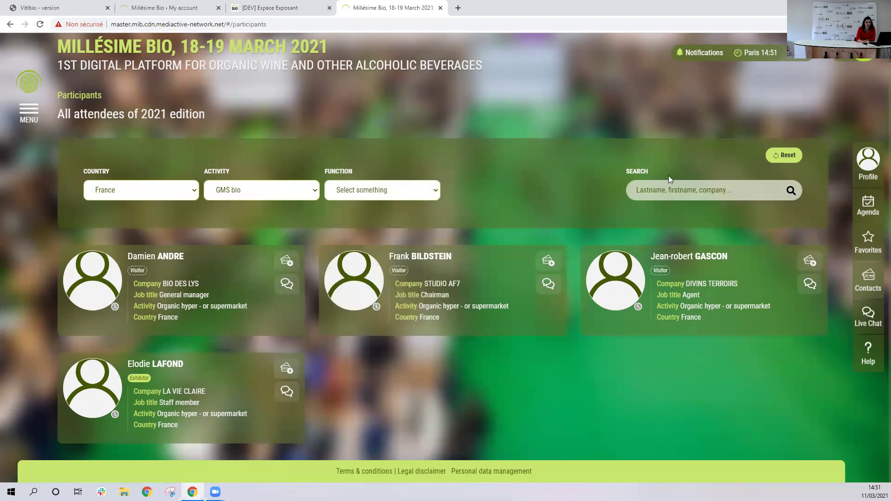
click(664, 190)
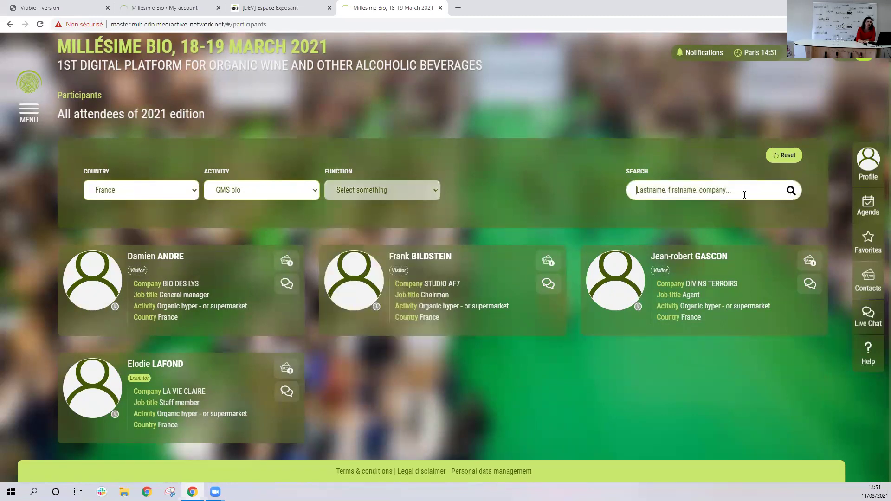
click(782, 156)
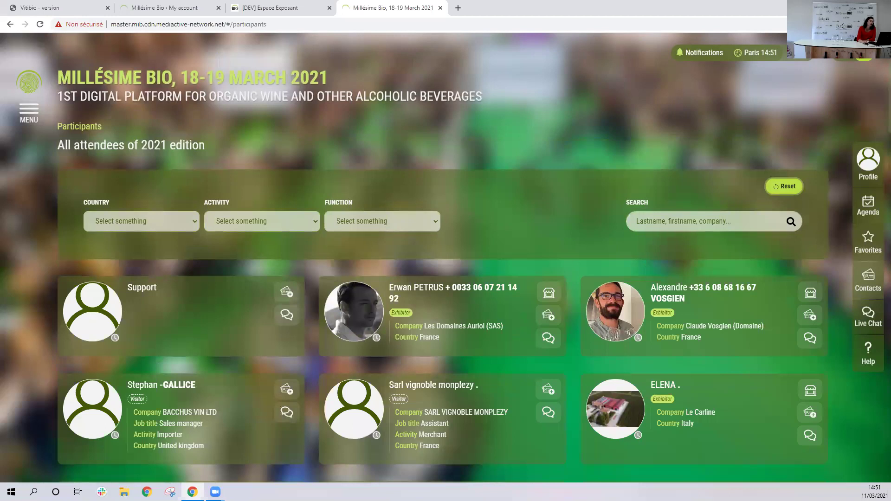
click(22, 83)
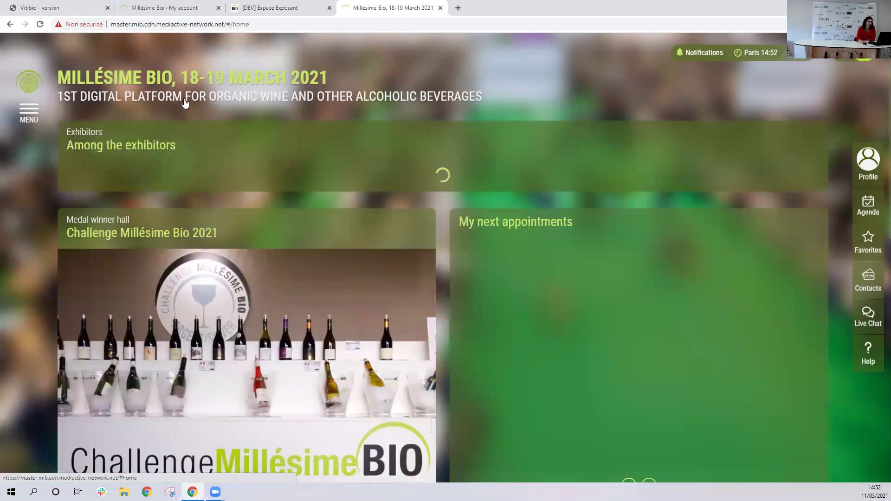